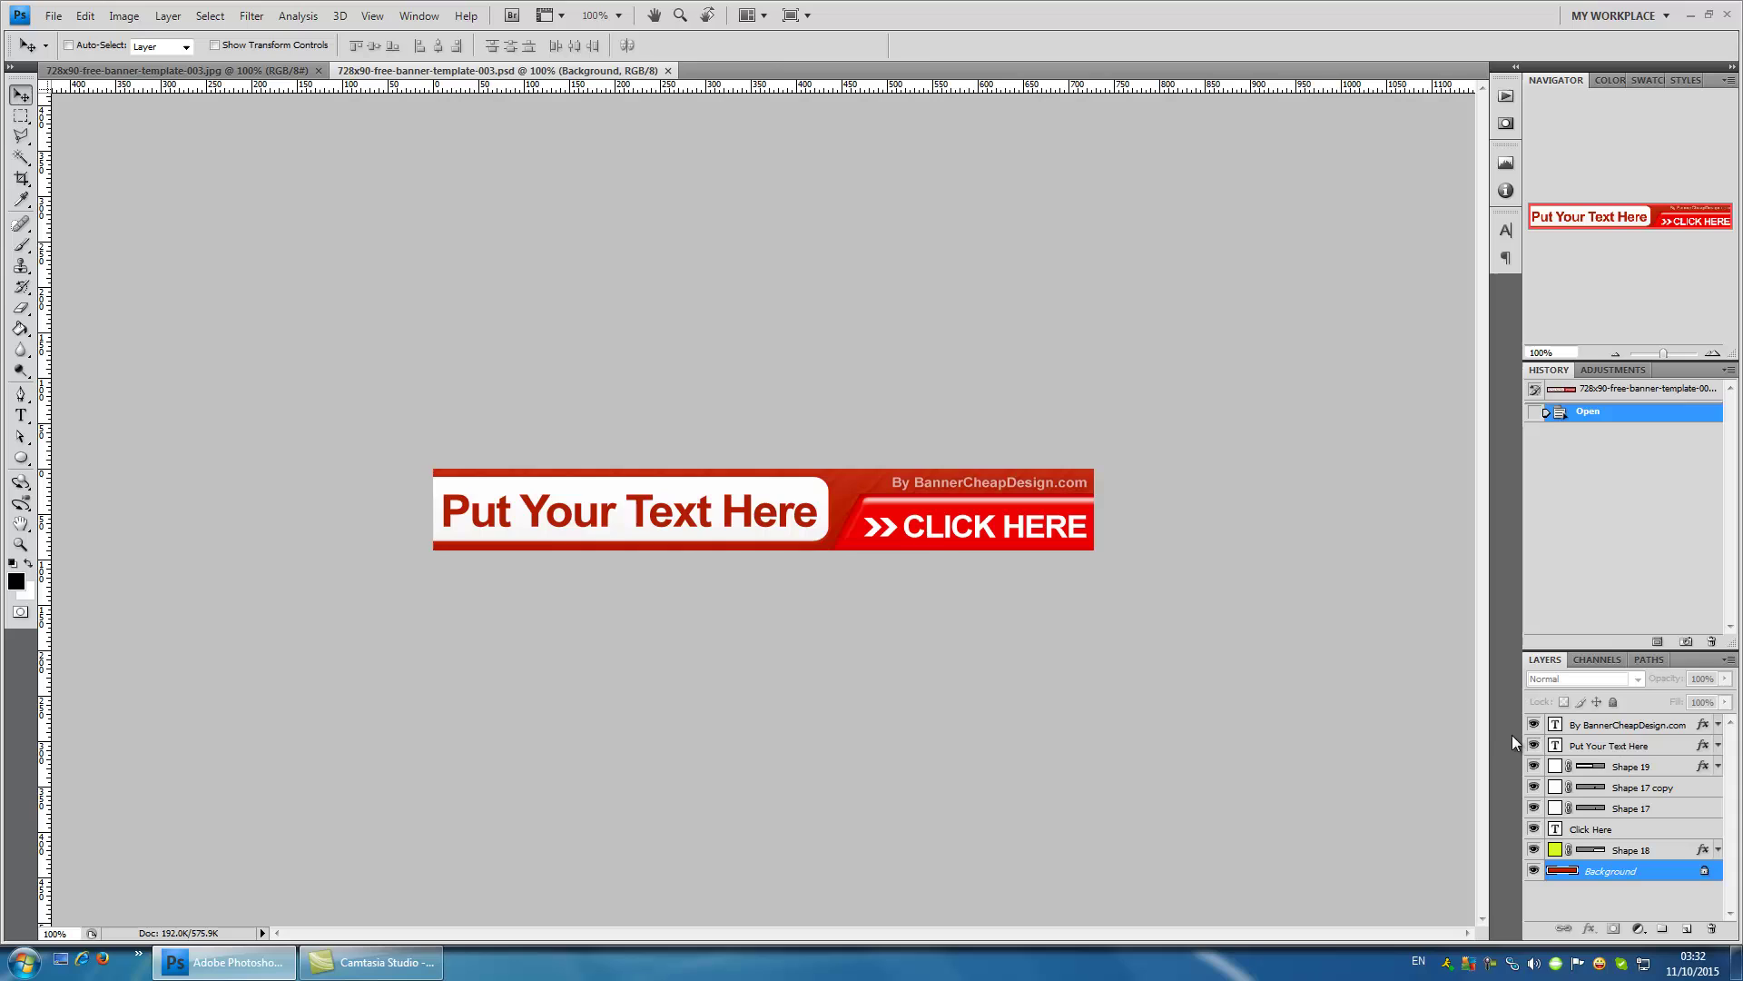
- Switch to the flattened 728x90-free-banner-template-003.jpg document with its single Background layer
{"action": "left_click", "coordinate": [239, 79]}
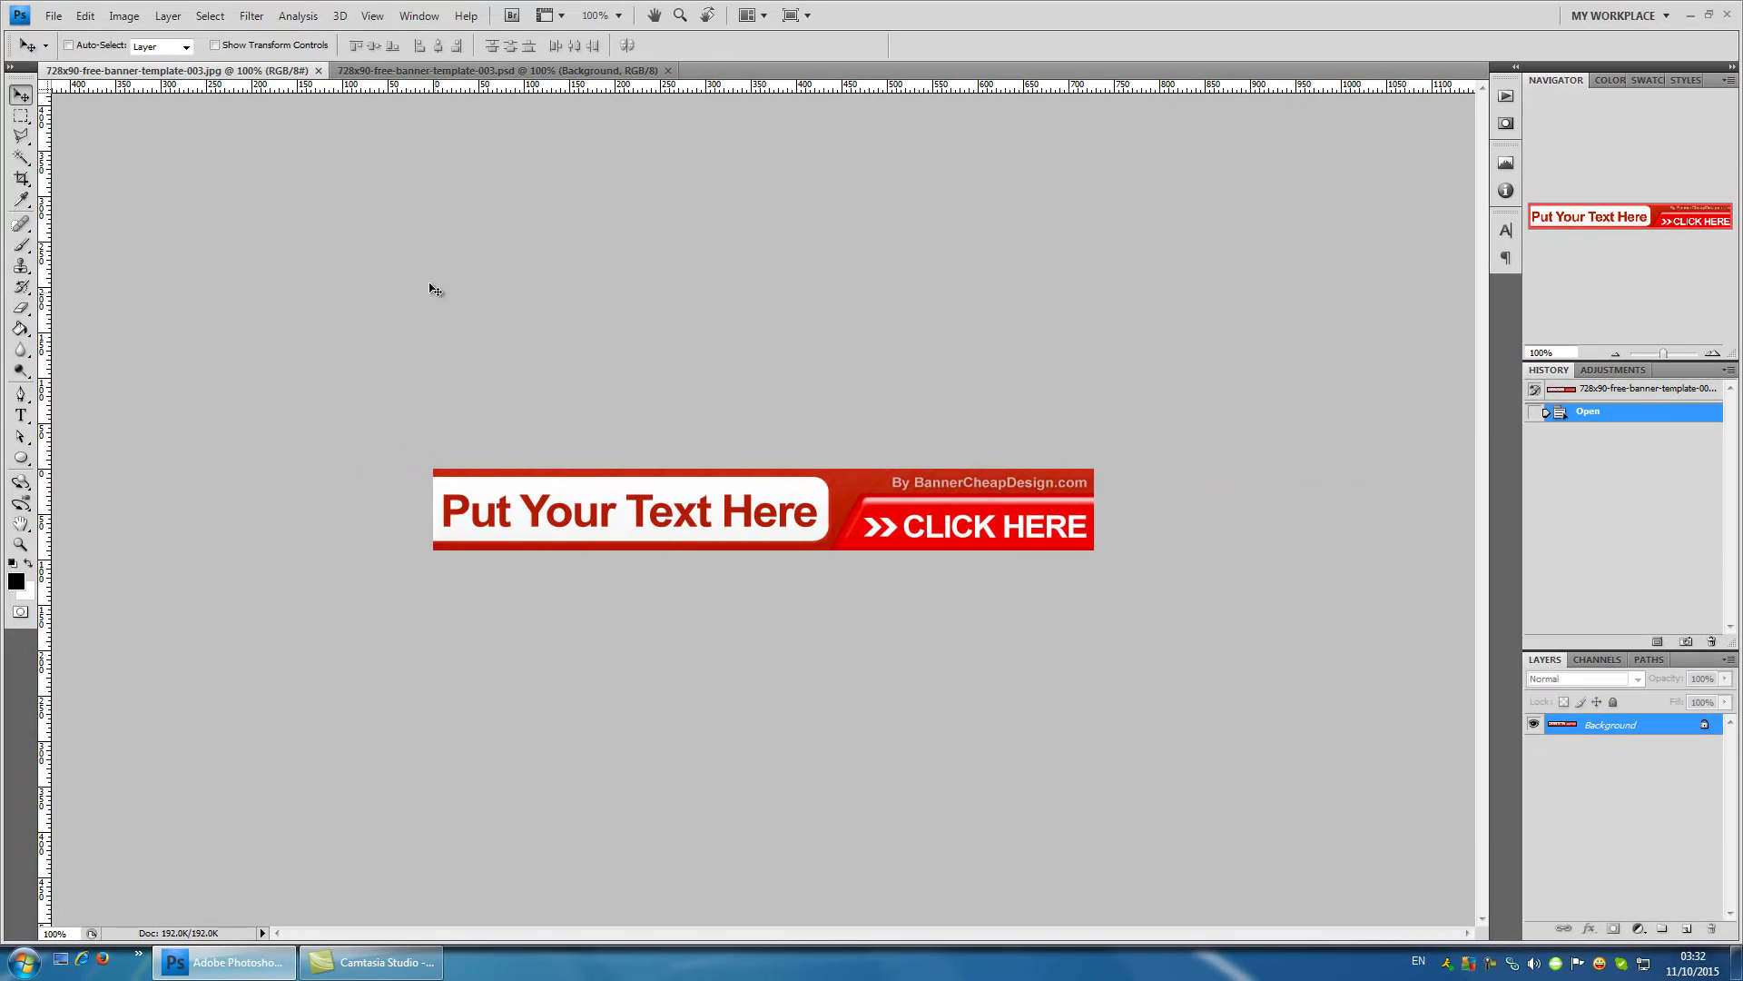
- Return to the layered PSD and commit an unchanged edit of the 'Put Your Text Here' layer
{"action": "left_click", "coordinate": [494, 69]}
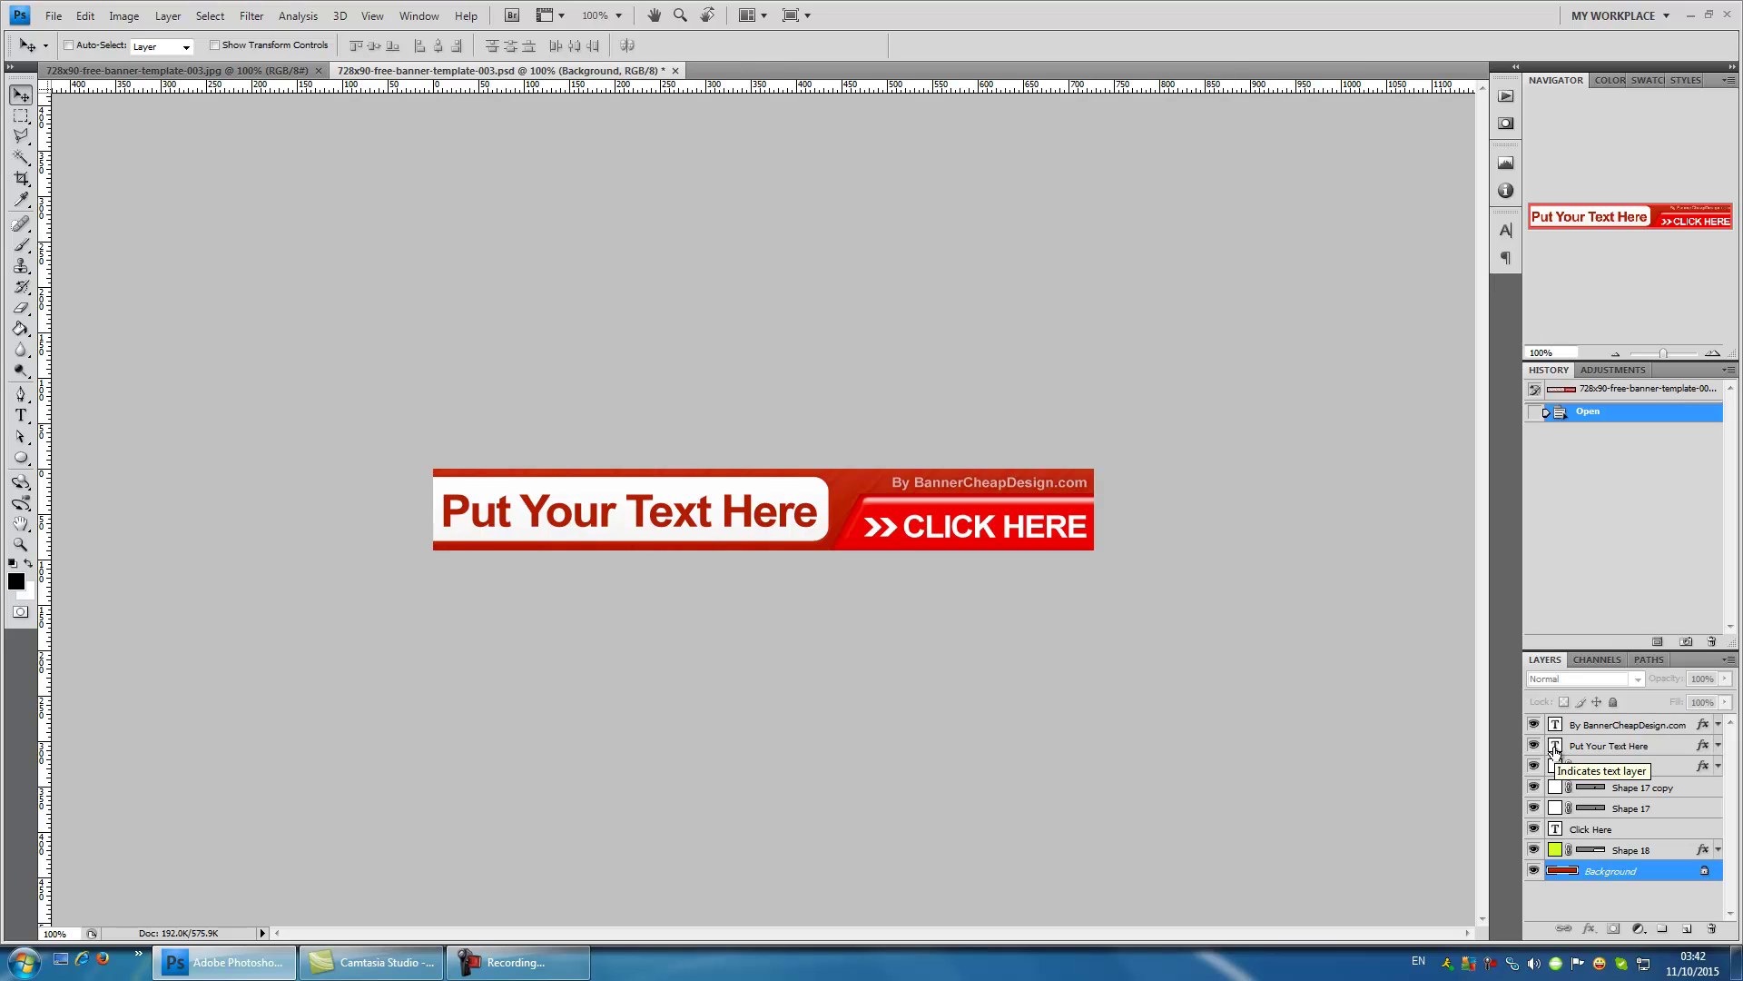
{"action": "left_click", "coordinate": [1555, 748]}
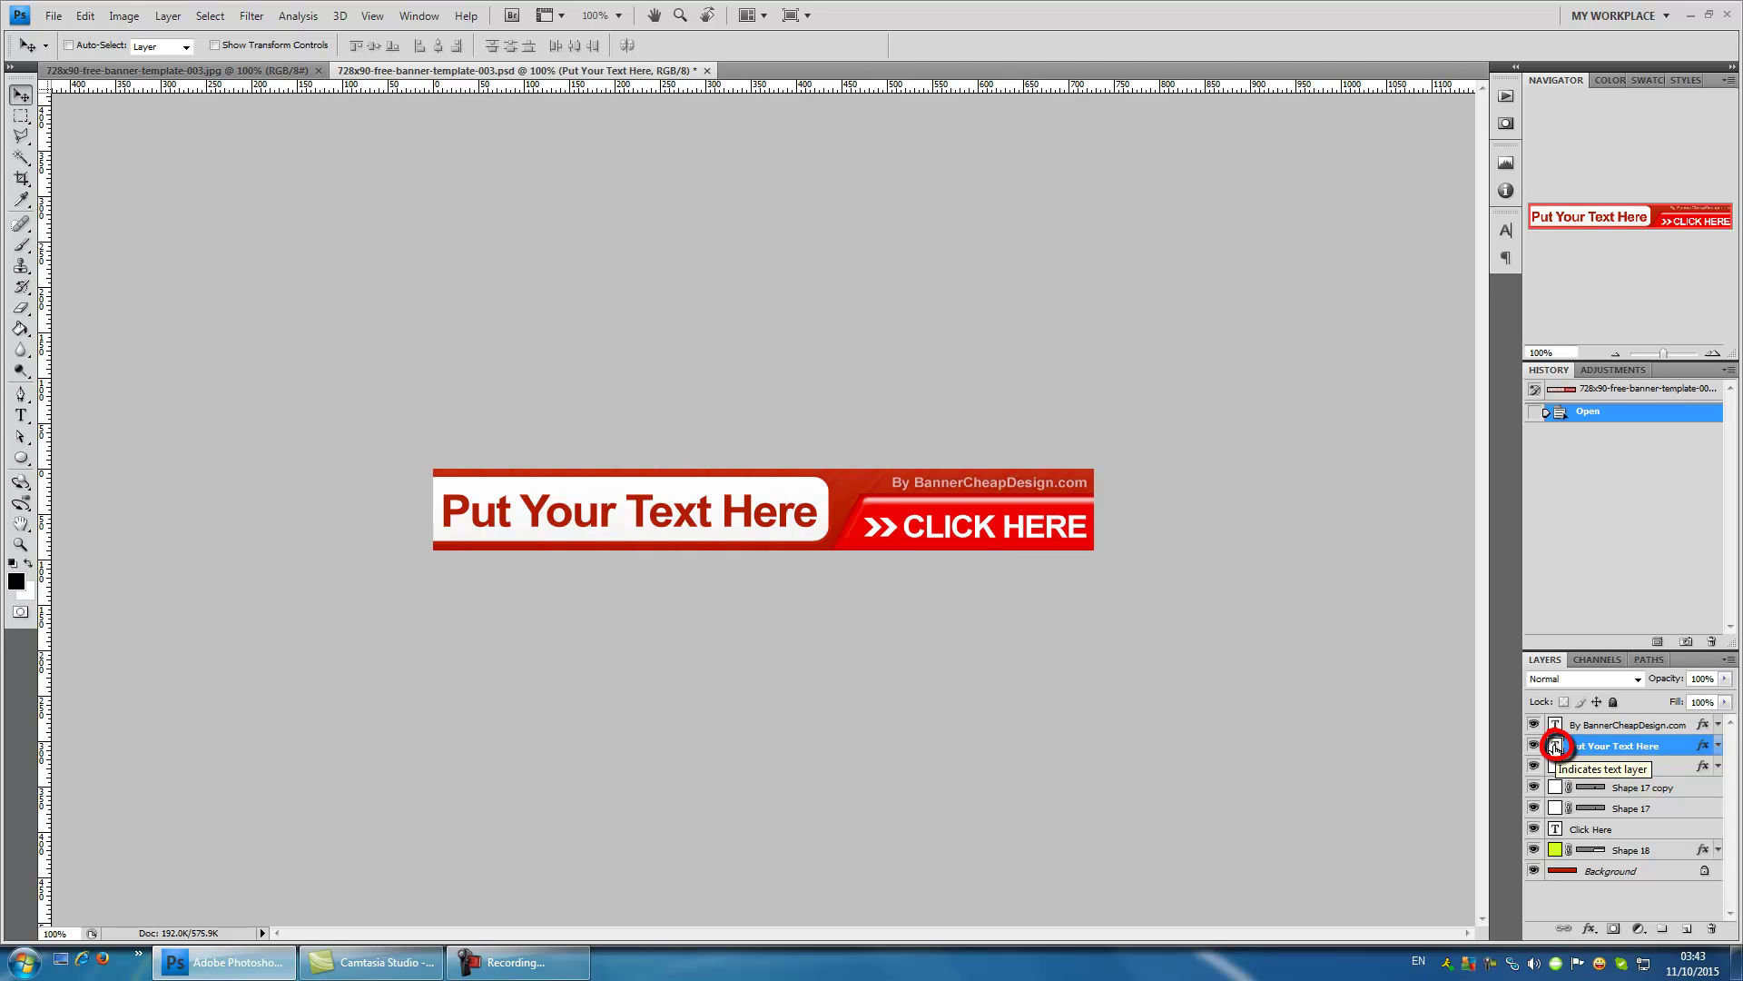
{"action": "double_click", "coordinate": [1555, 745]}
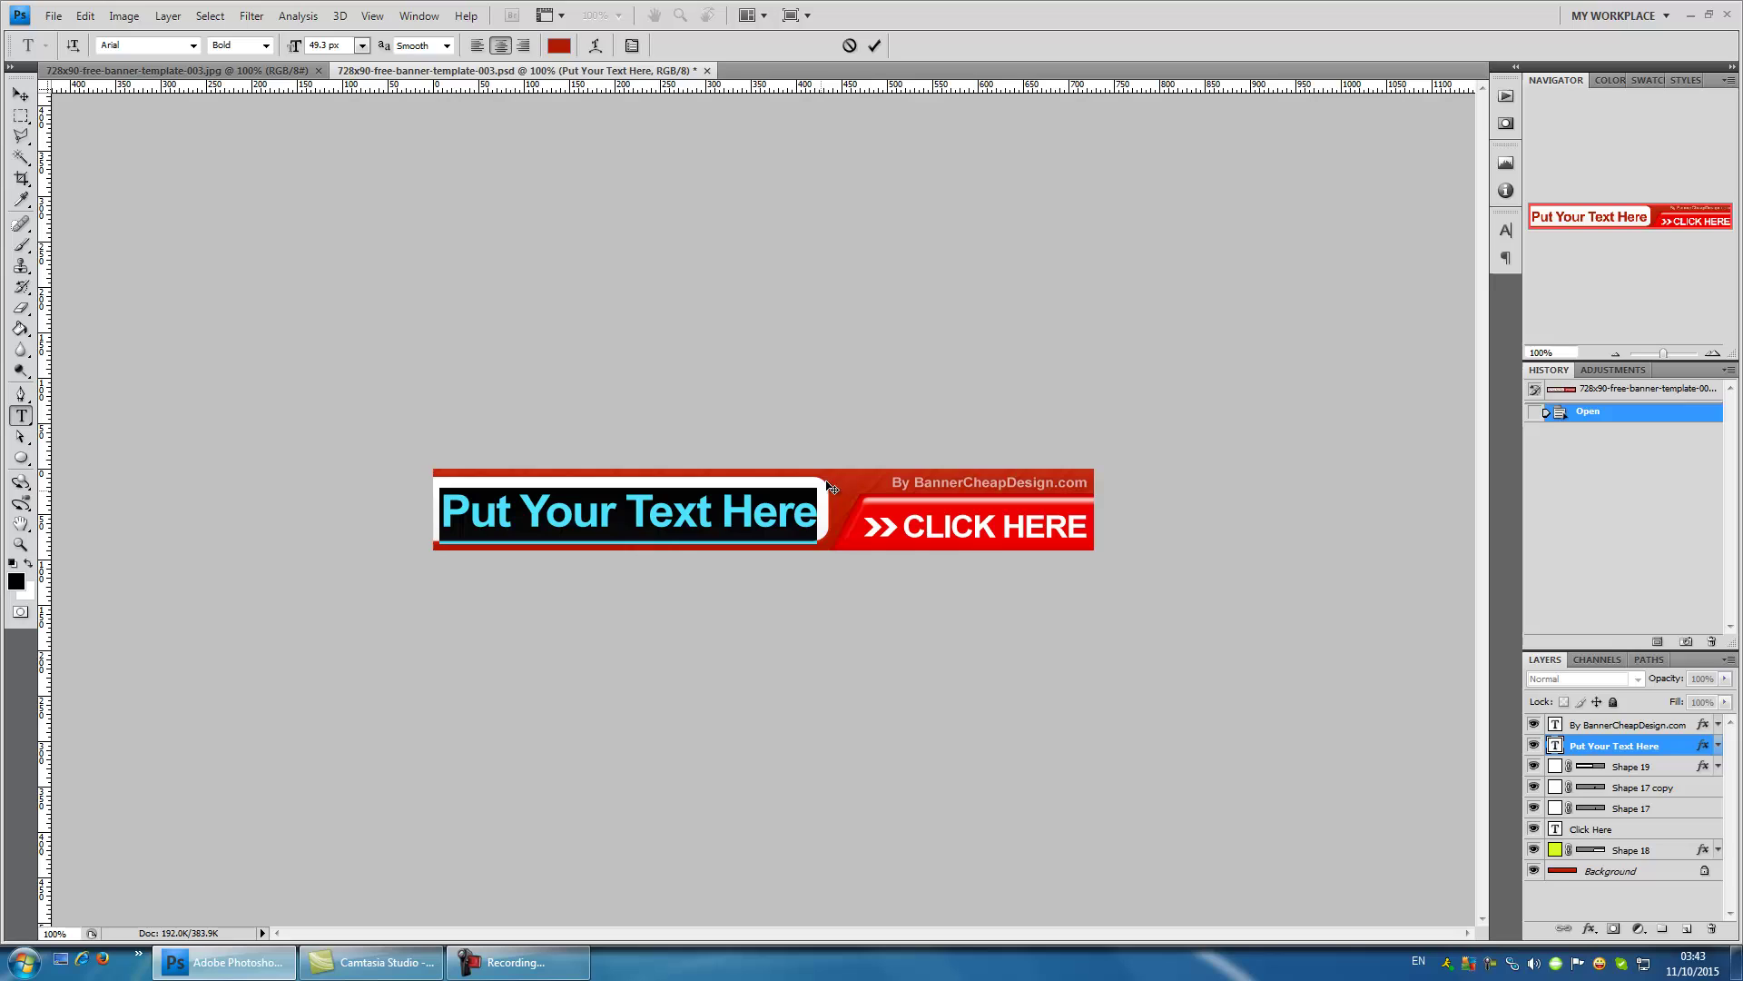
{"action": "left_click", "coordinate": [874, 47]}
{"action": "key", "text": "v"}
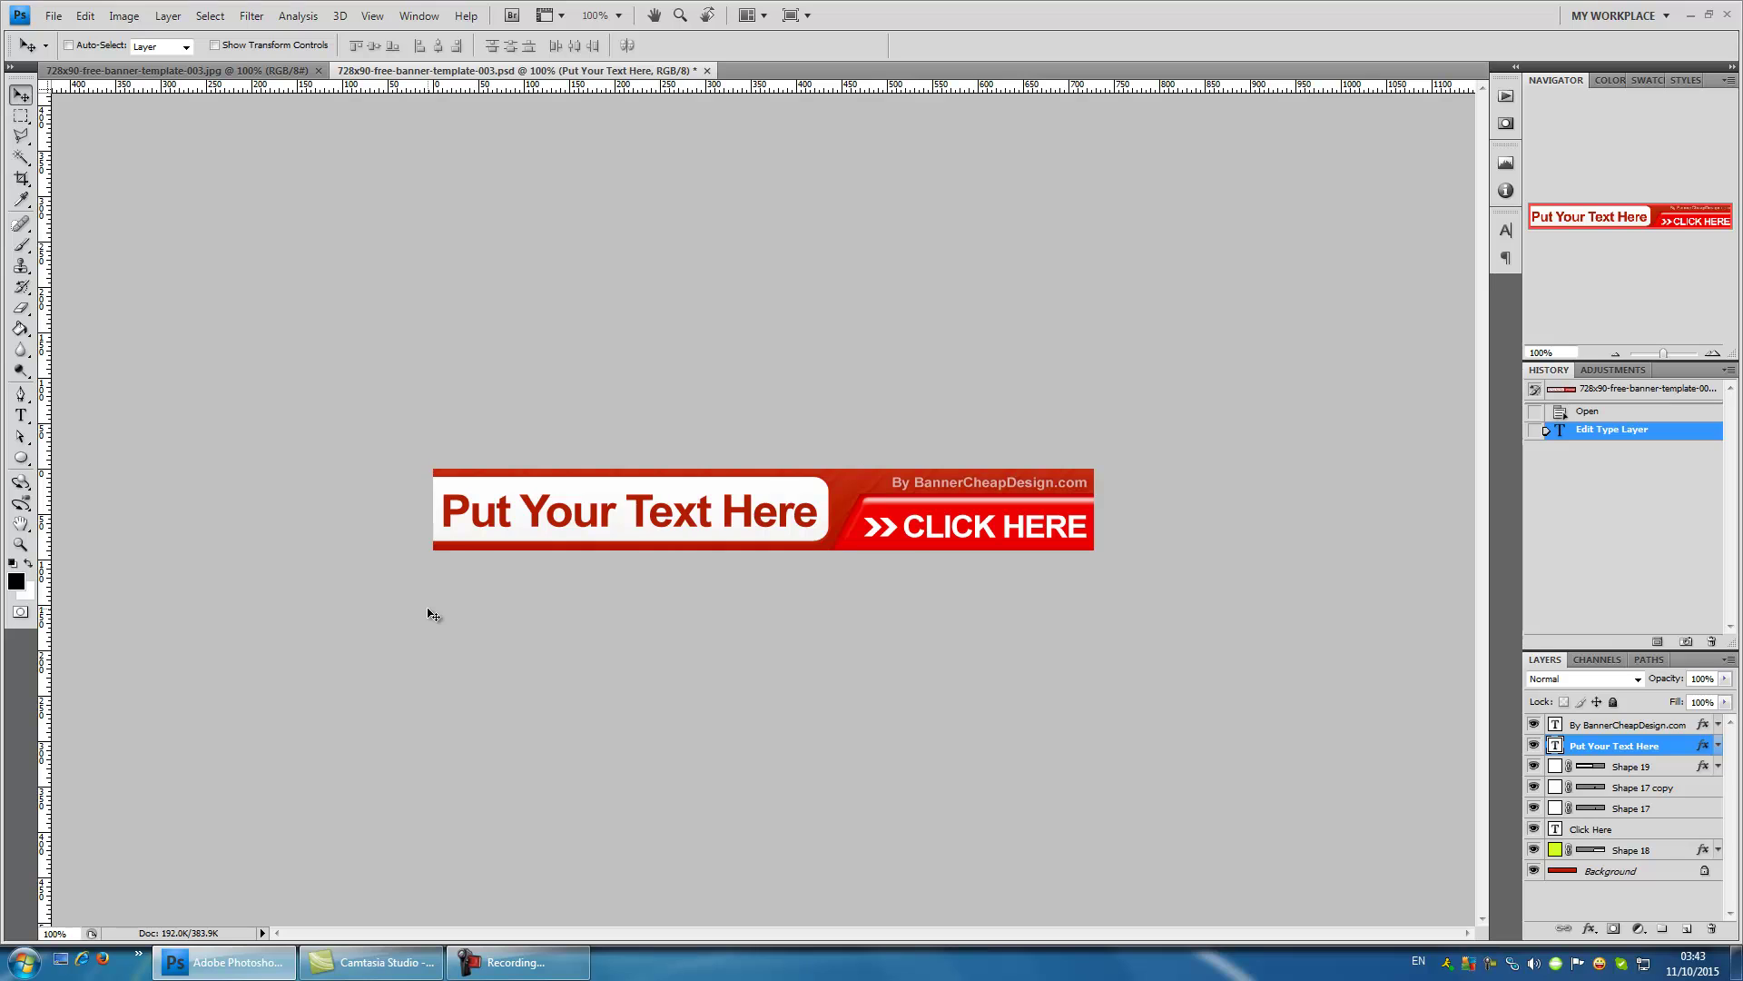
- Replace the 'Put Your Text Here' headline text with 'Banner Design' and commit it
{"action": "left_click", "coordinate": [21, 416]}
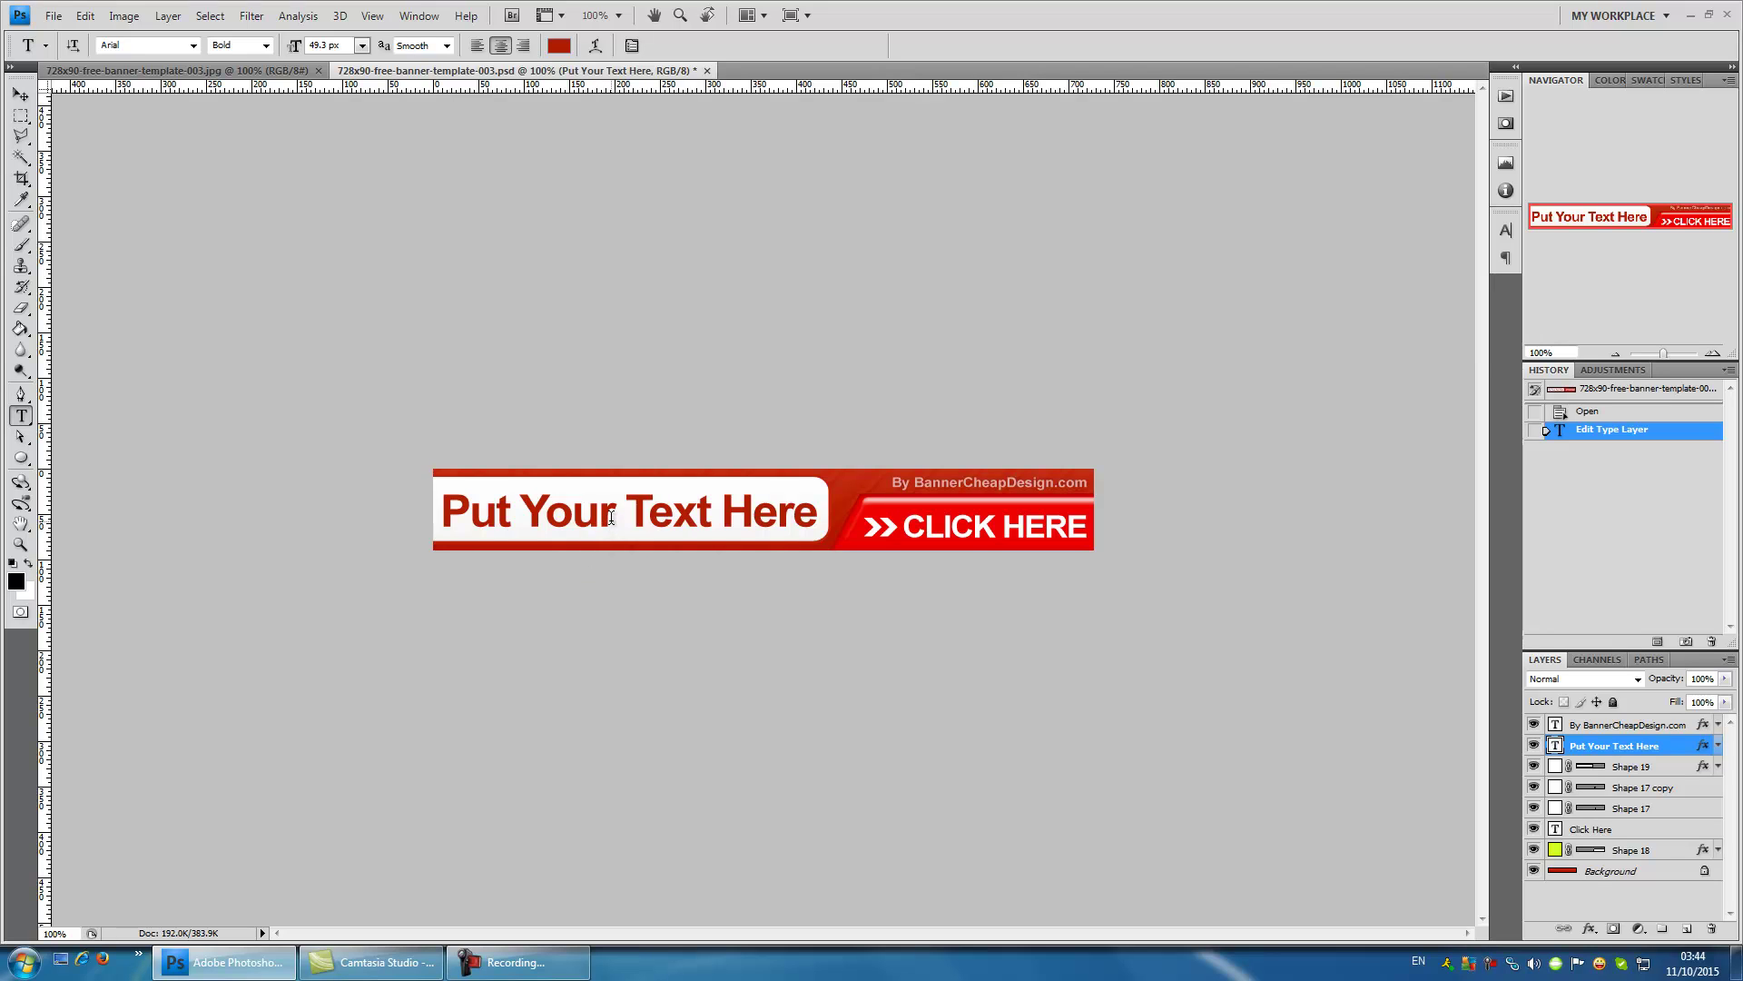
{"action": "triple_click", "coordinate": [665, 511]}
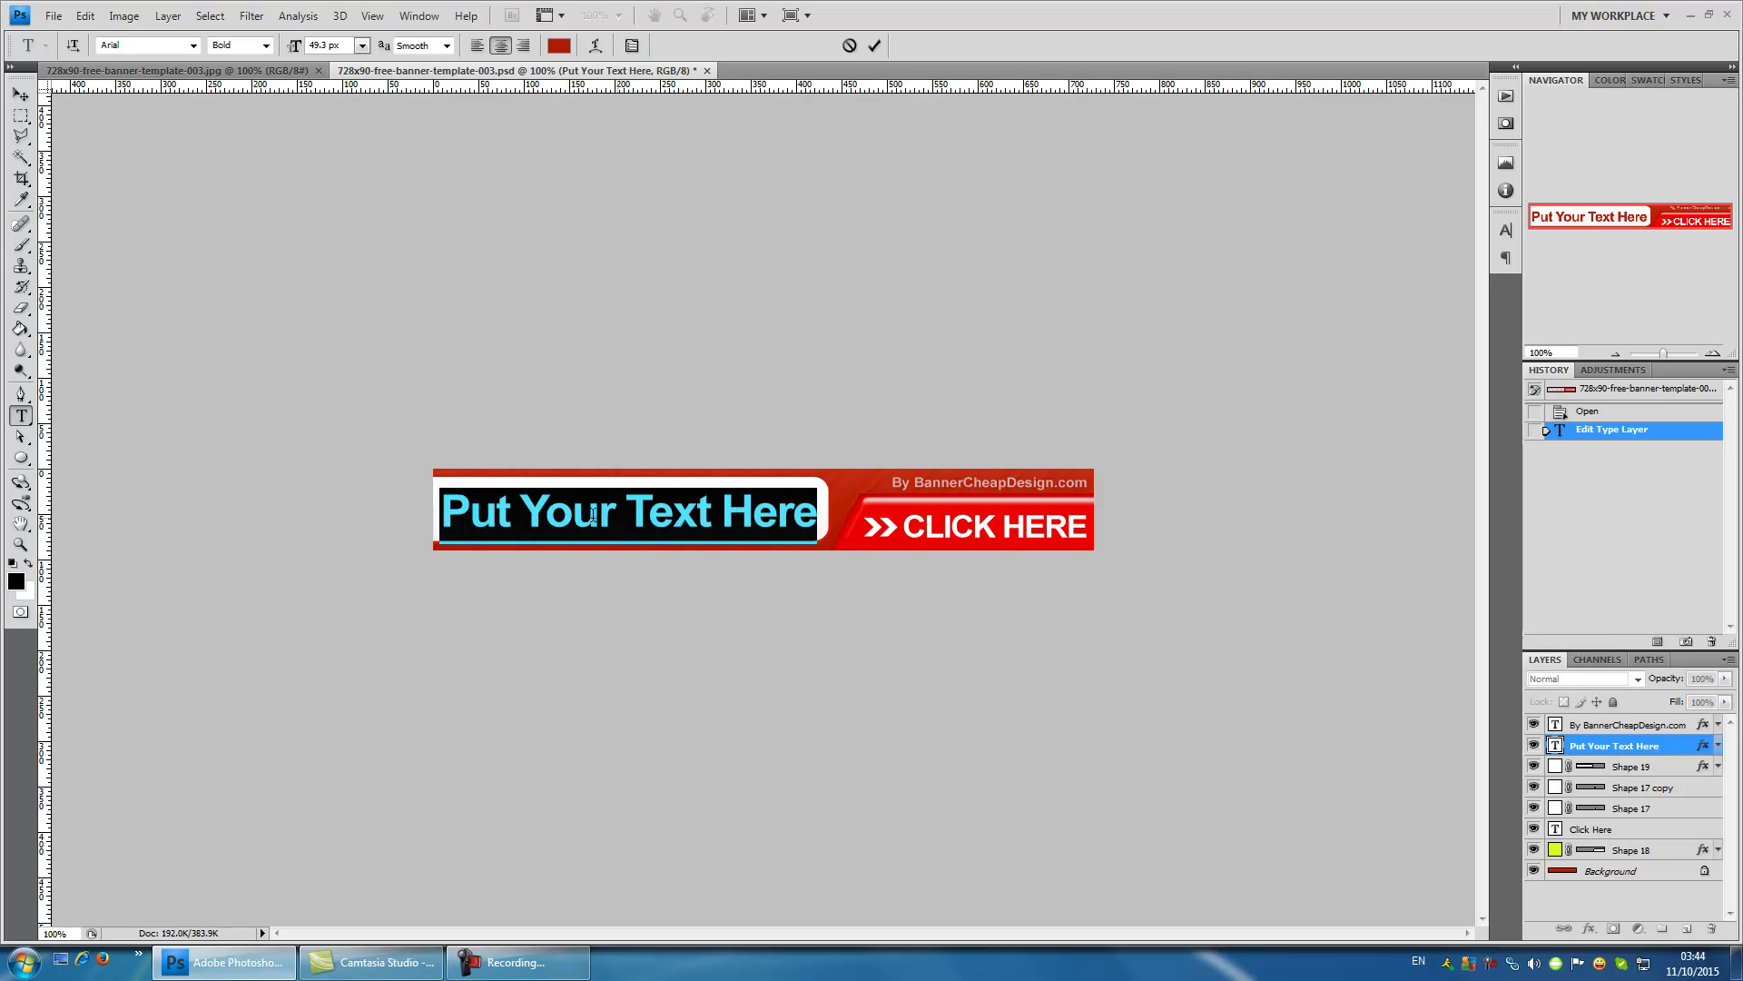
{"action": "type", "text": "Banner"}
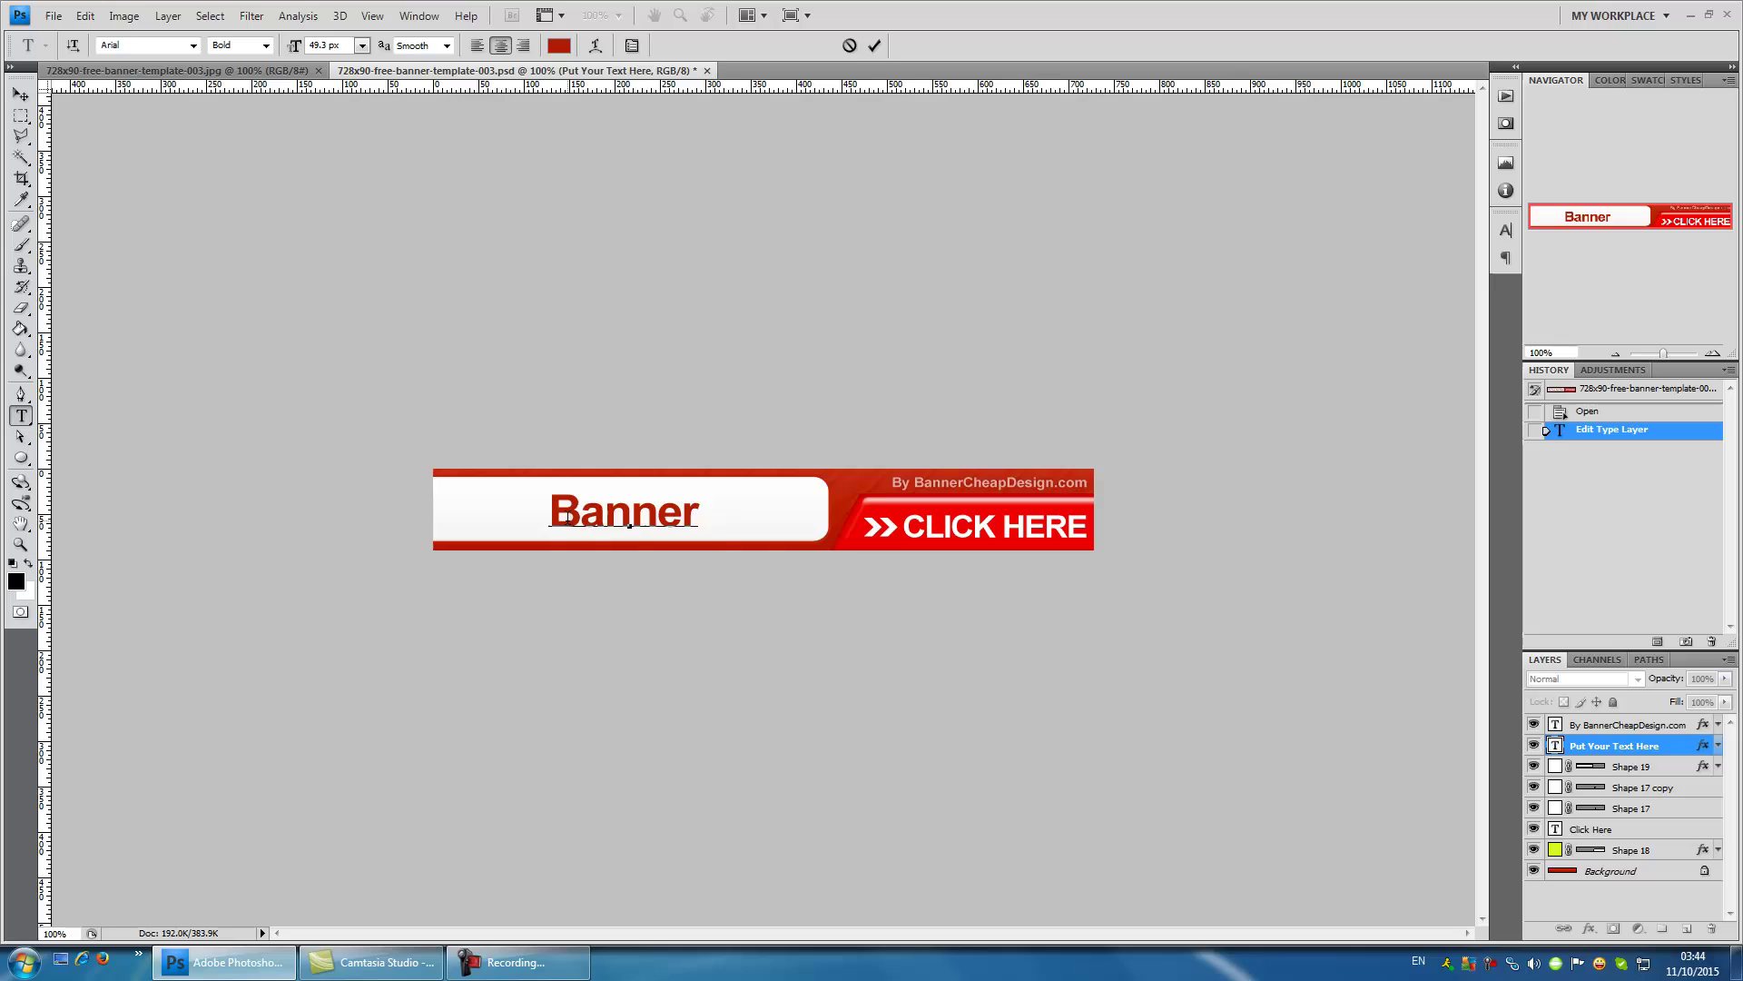
{"action": "type", "text": " Design"}
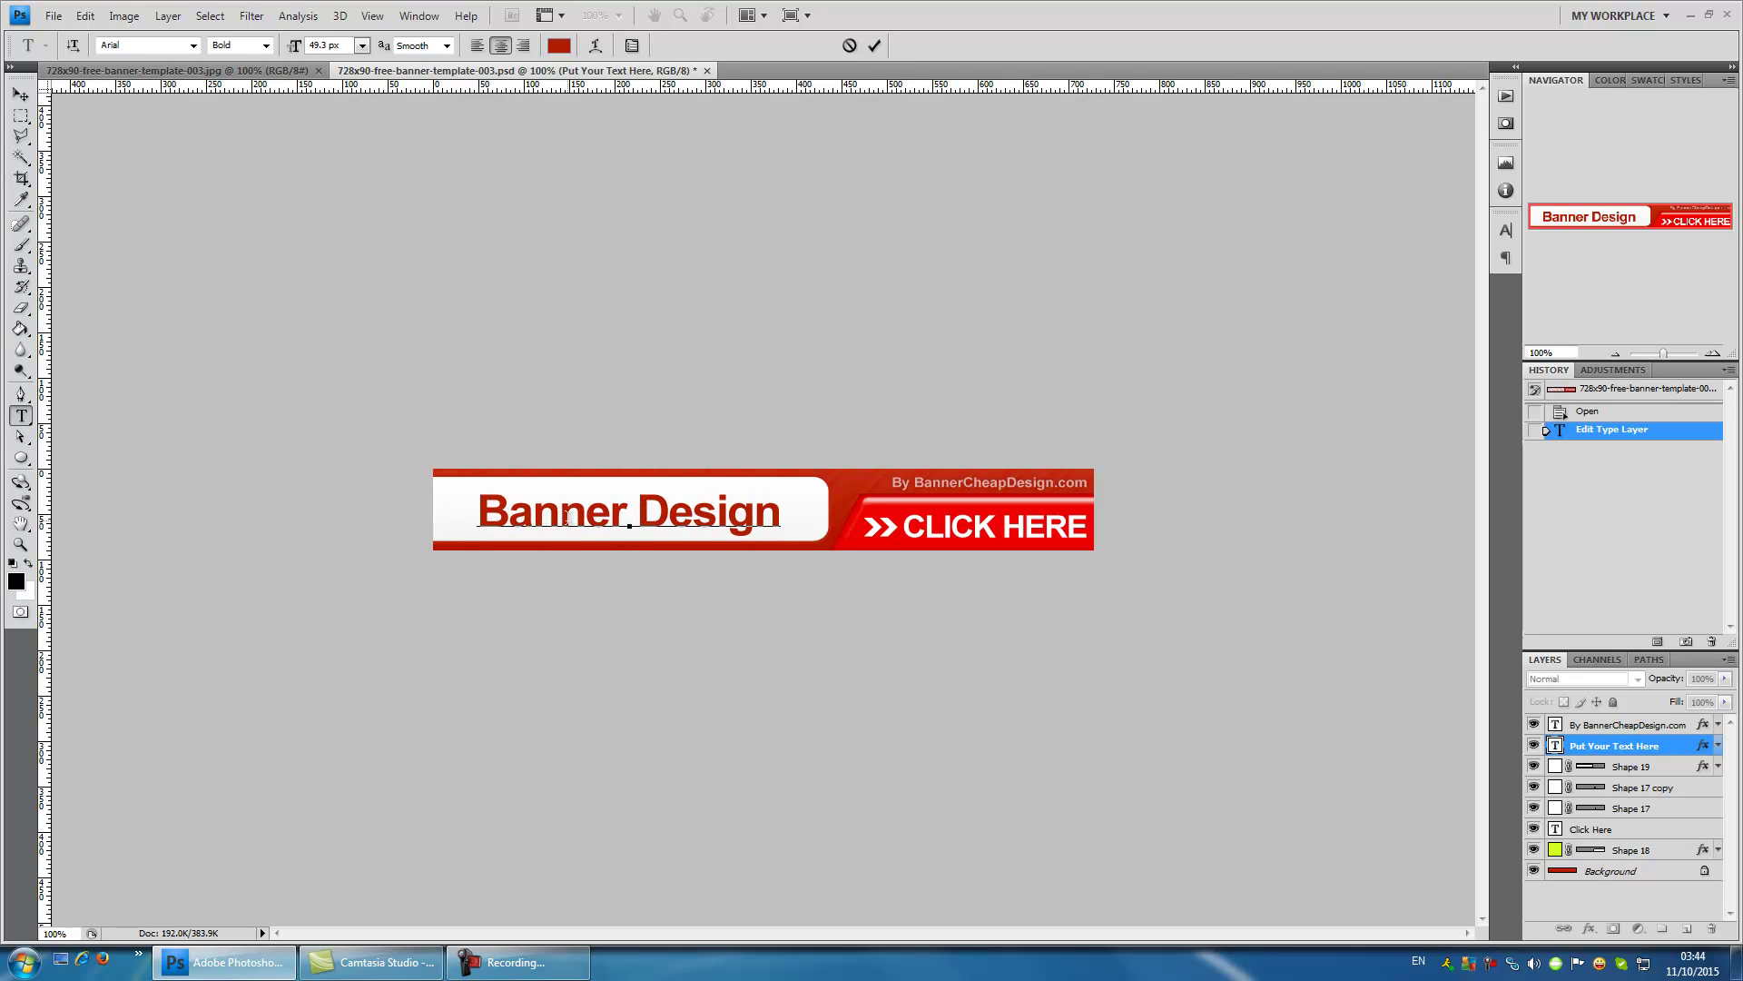
{"action": "left_click", "coordinate": [874, 48]}
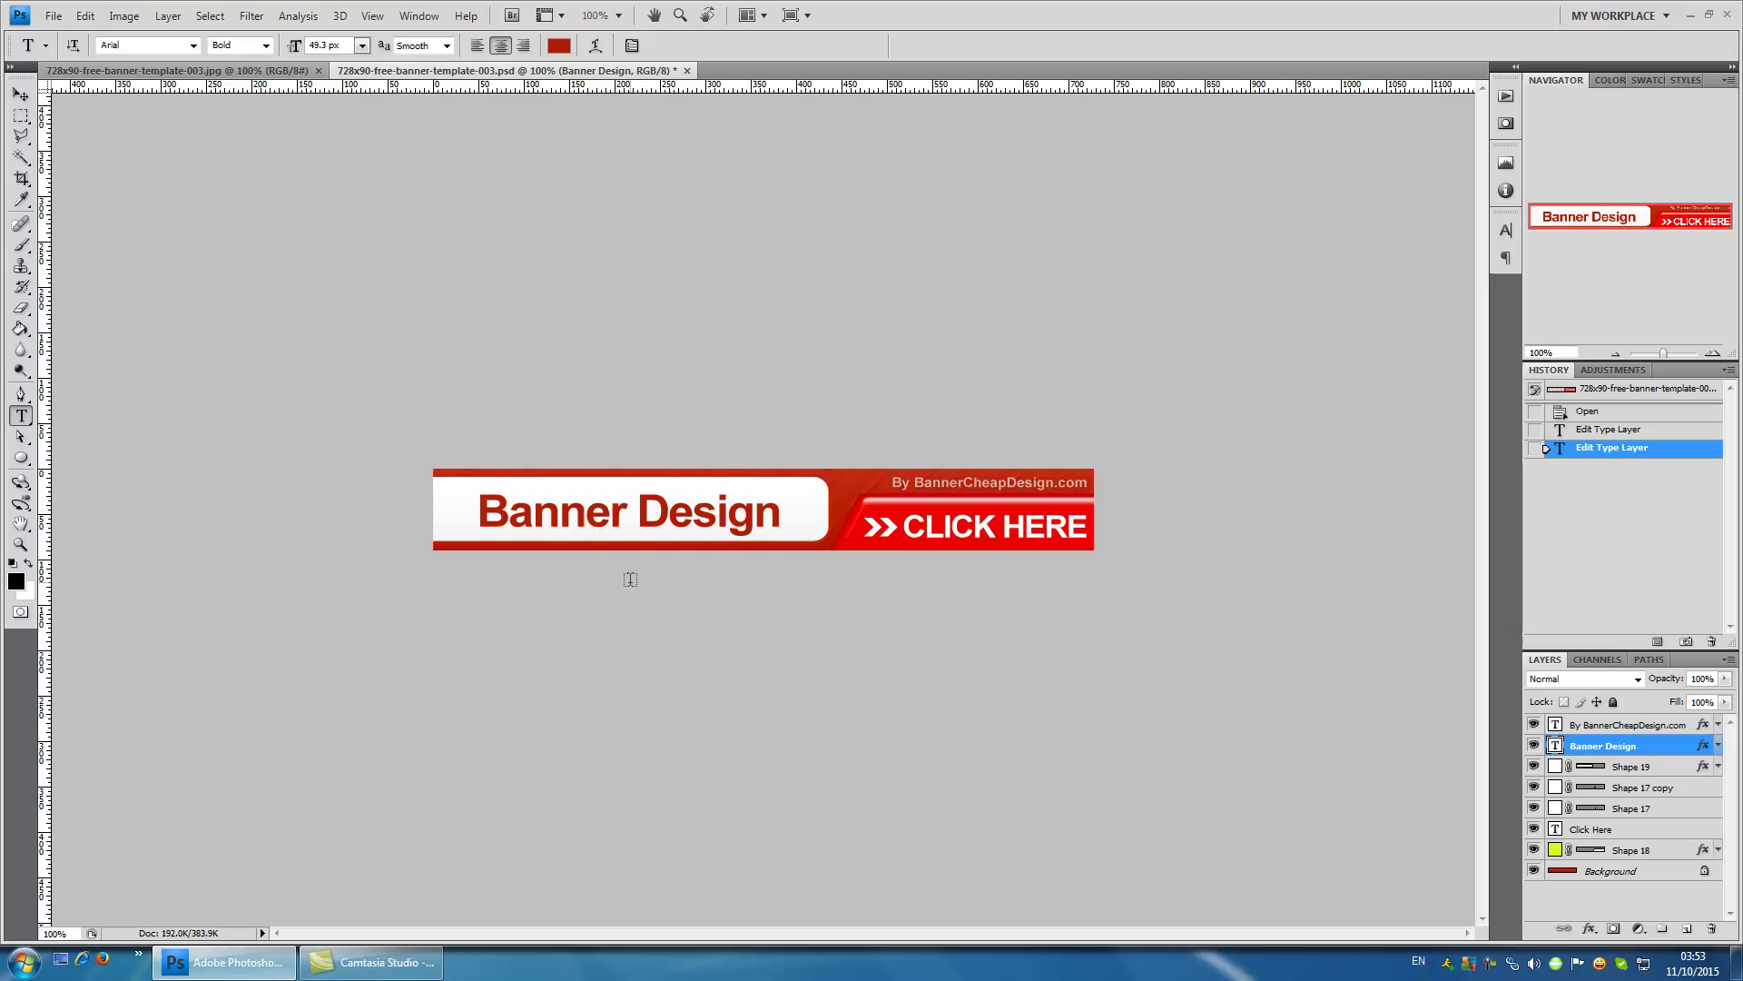
- Set the headline font to Tahoma Bold and enlarge it from 49.3 px to 55 px
{"action": "left_click", "coordinate": [194, 47]}
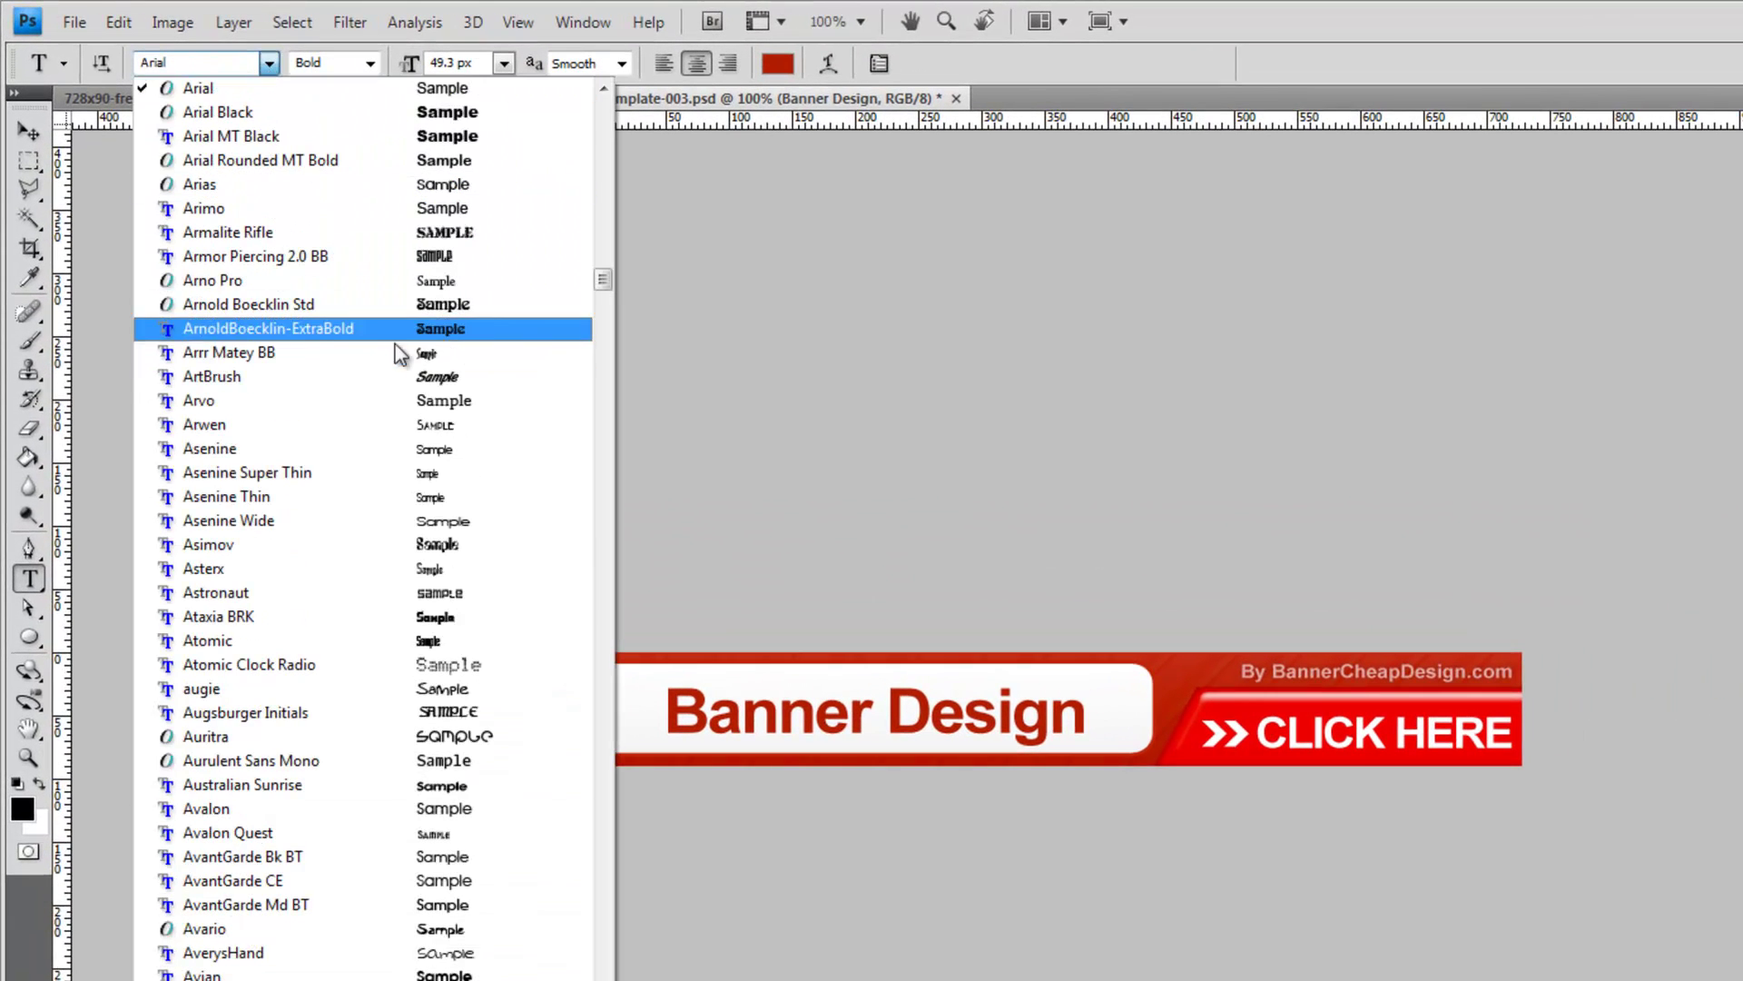
{"action": "left_click", "coordinate": [189, 62]}
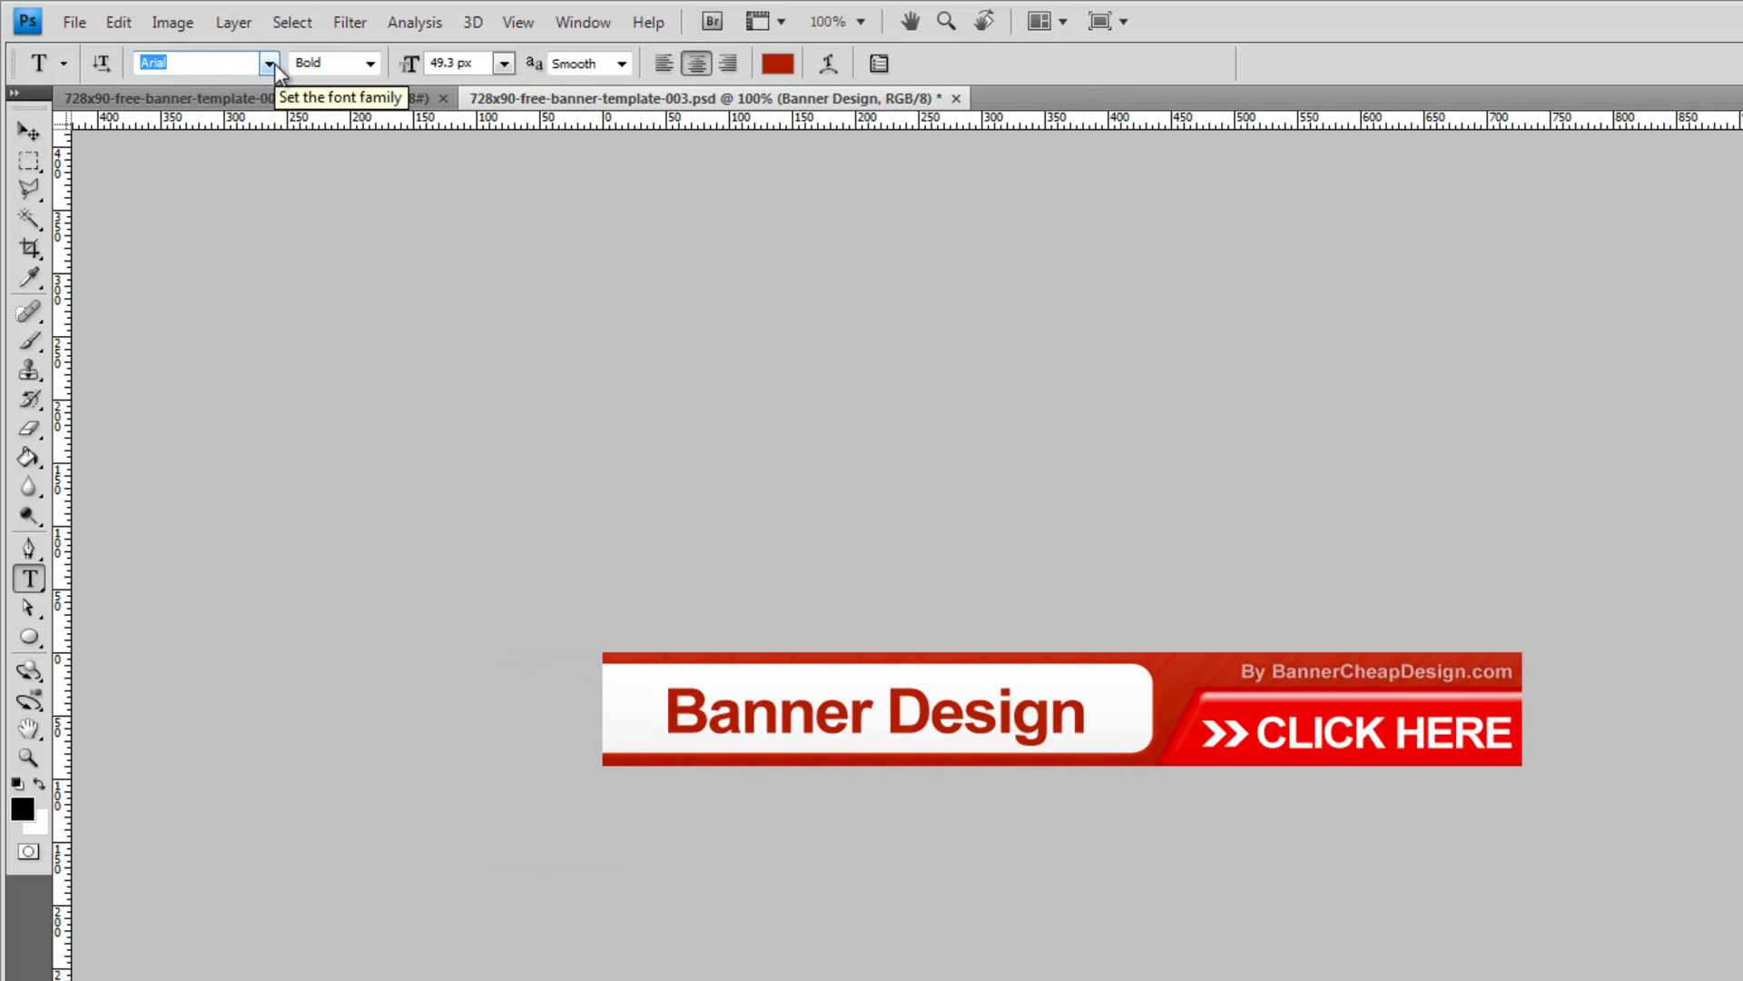
{"action": "type", "text": "tah"}
{"action": "key", "text": "Return"}
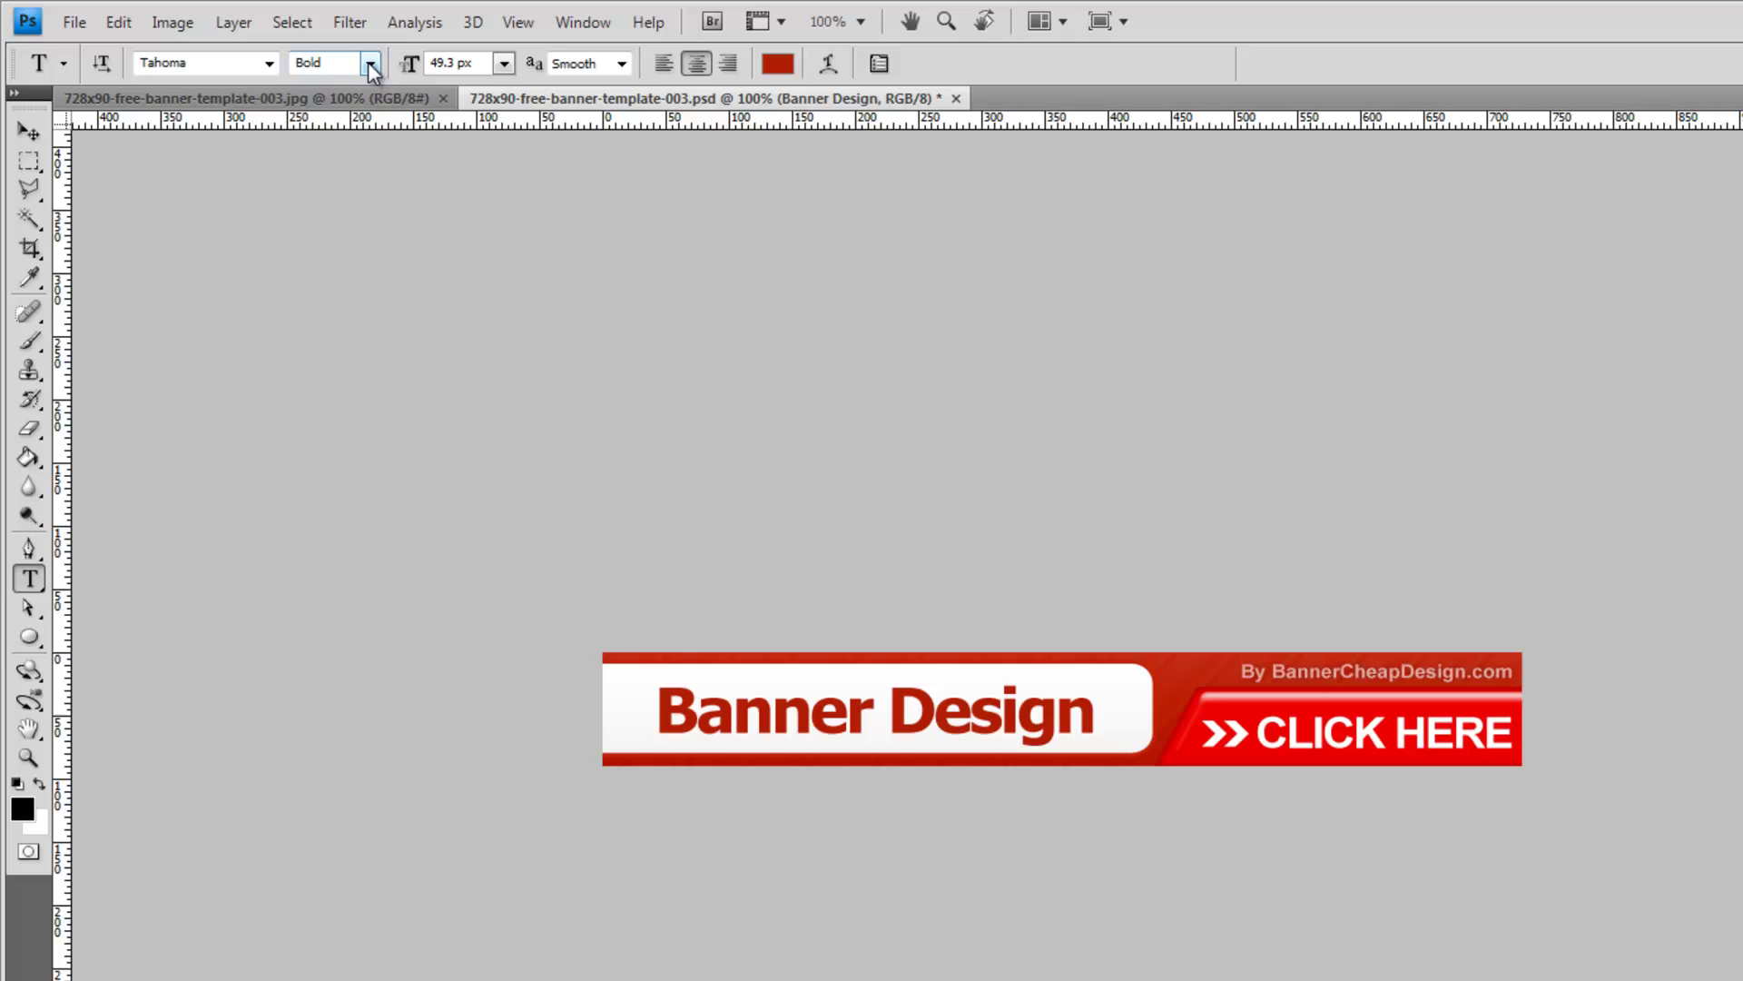
{"action": "left_click", "coordinate": [371, 64]}
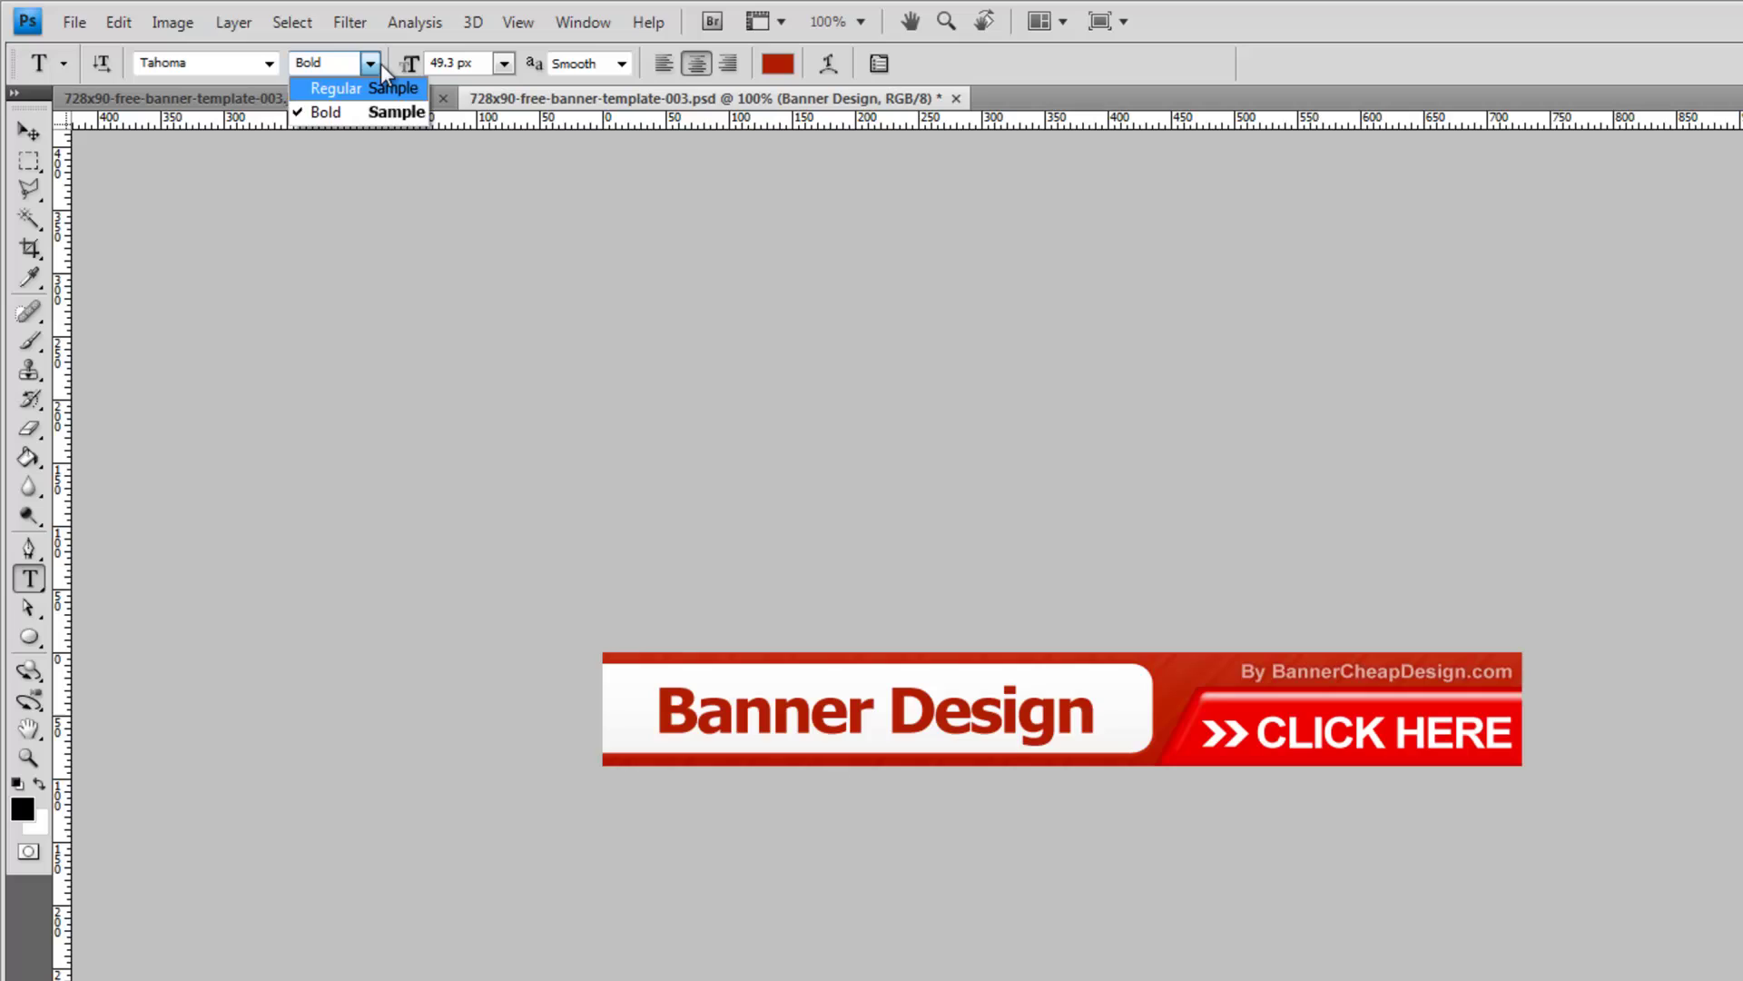
{"action": "left_click", "coordinate": [379, 63]}
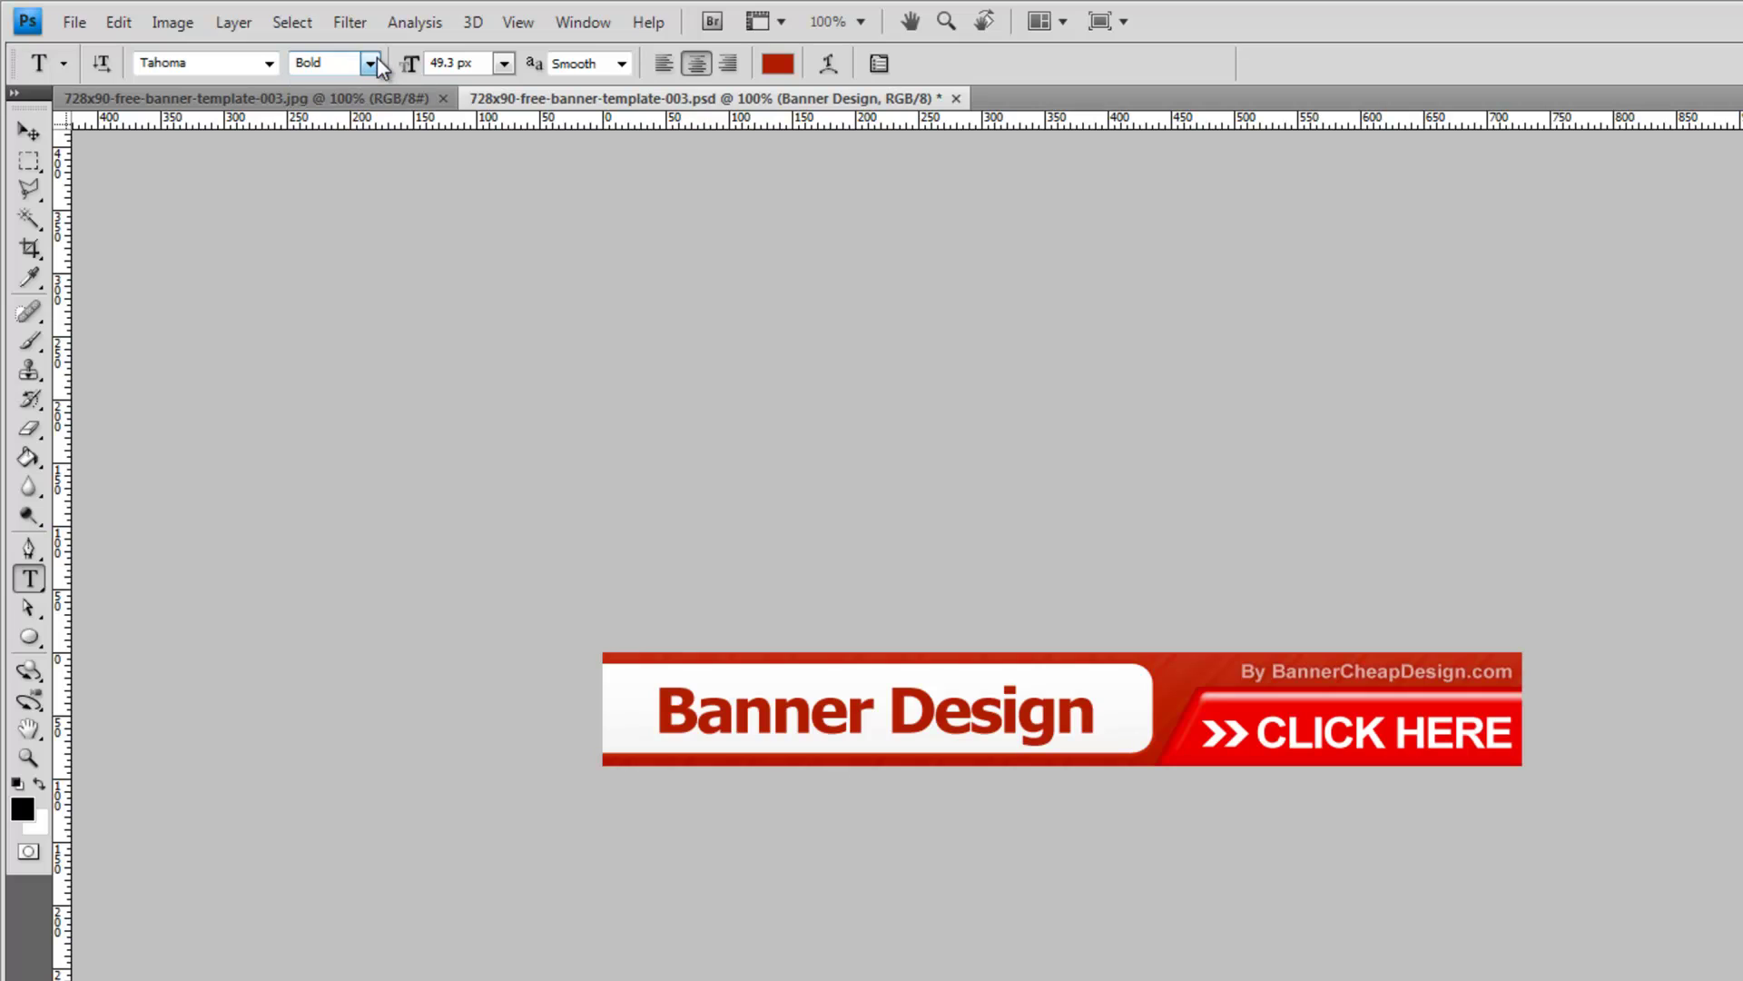
{"action": "left_click", "coordinate": [503, 64]}
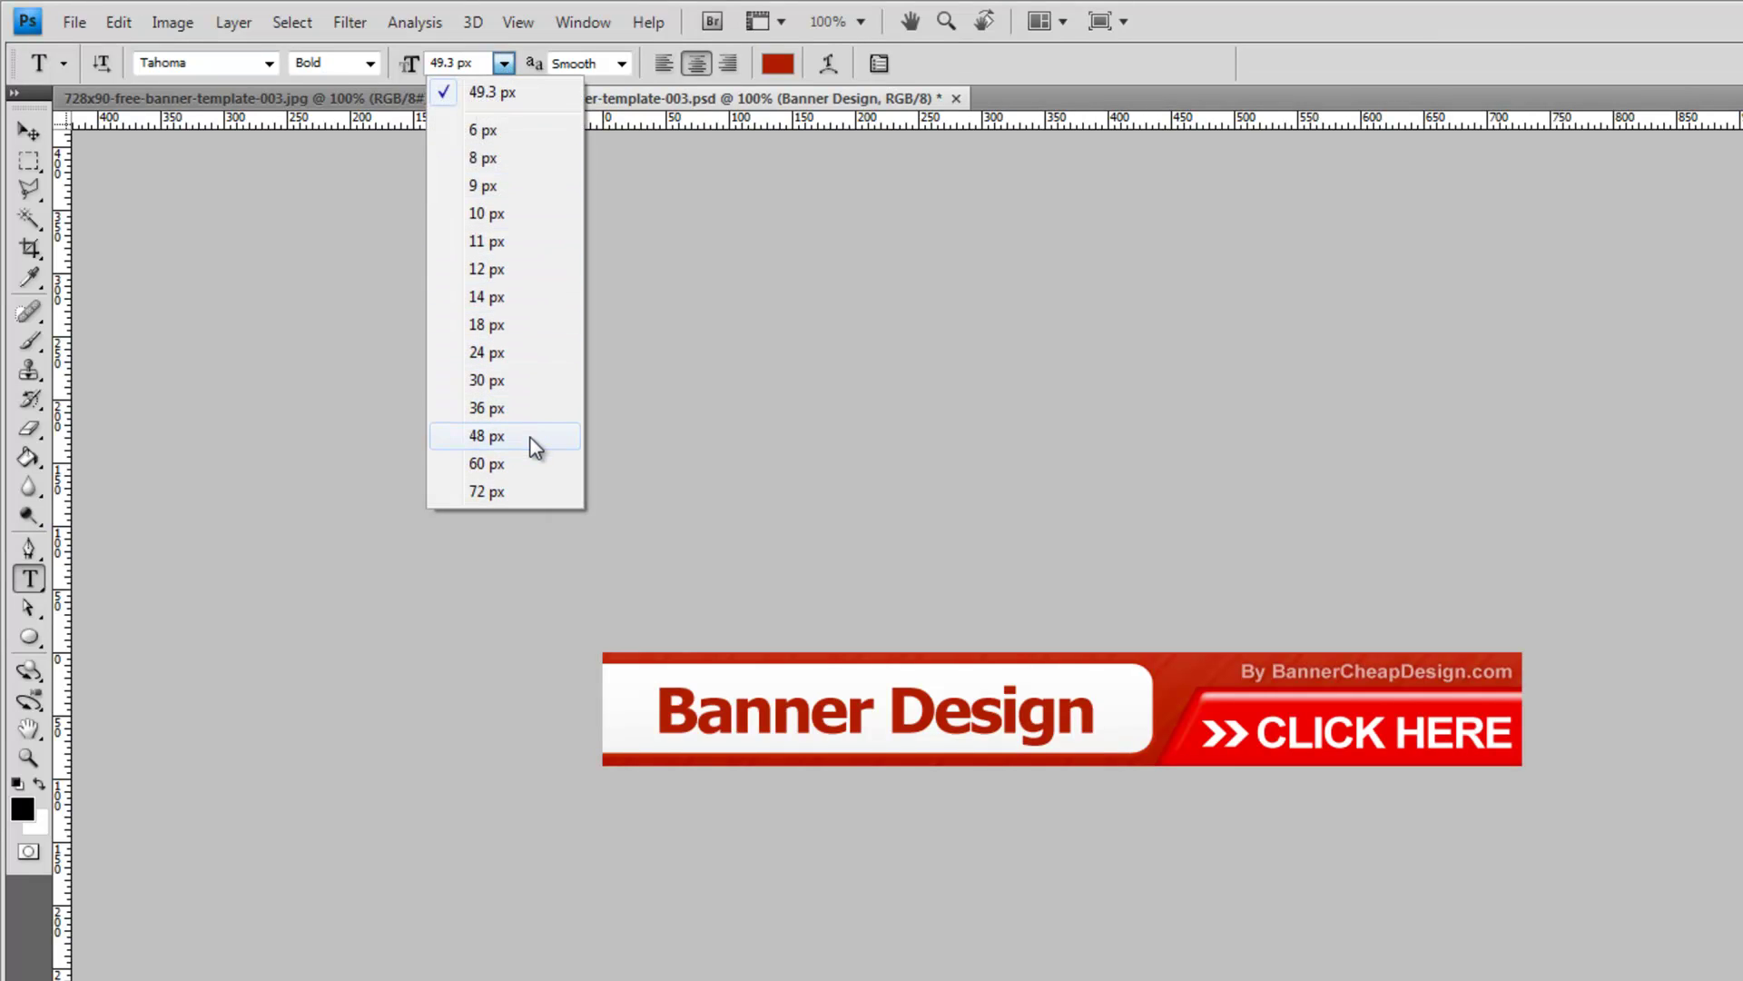
{"action": "left_click", "coordinate": [483, 61]}
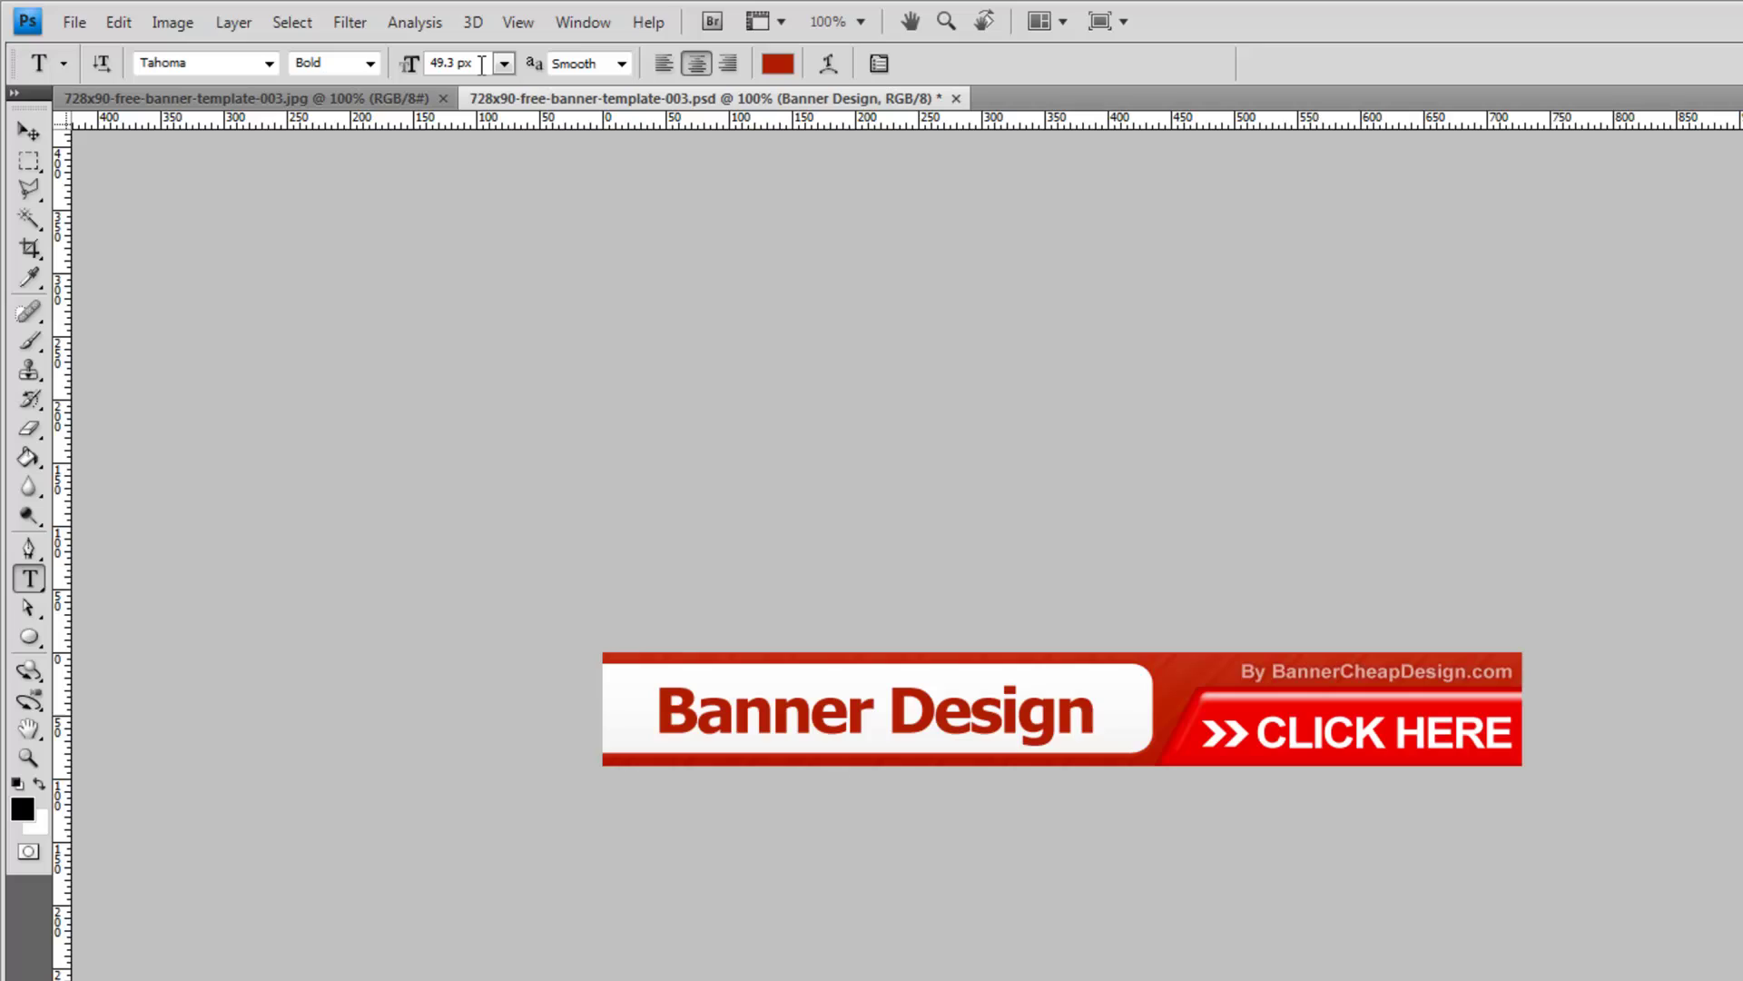
{"action": "double_click", "coordinate": [483, 61]}
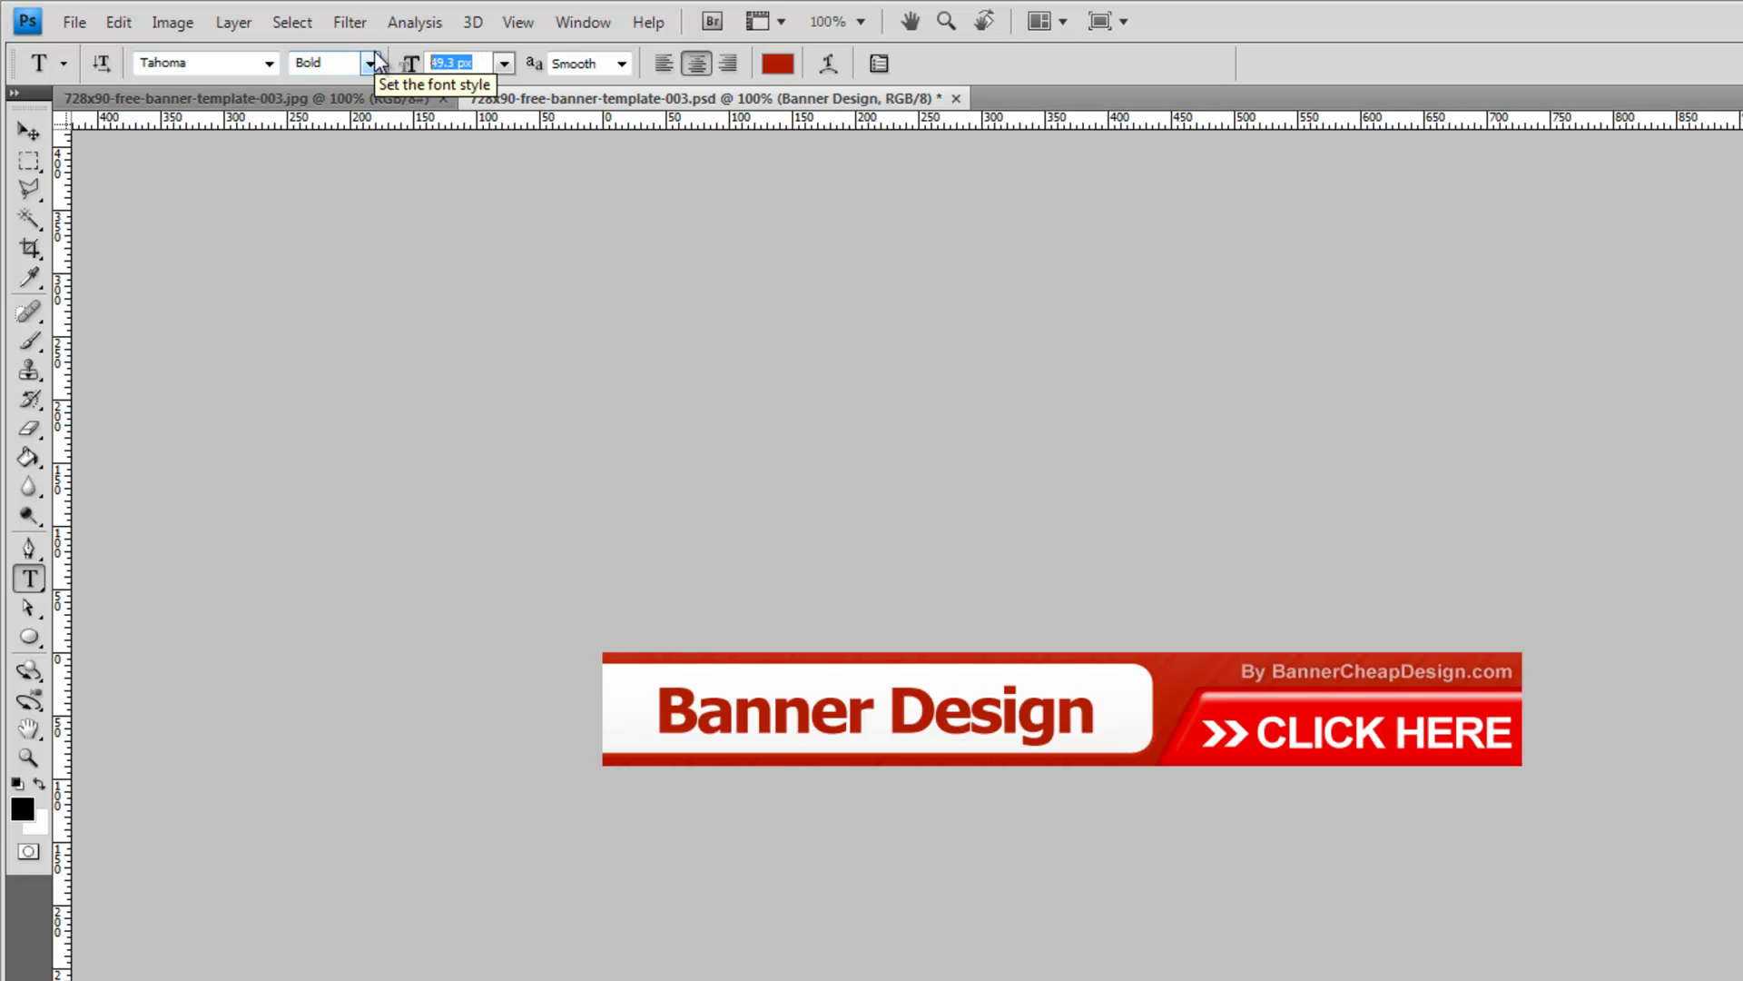
{"action": "type", "text": "55"}
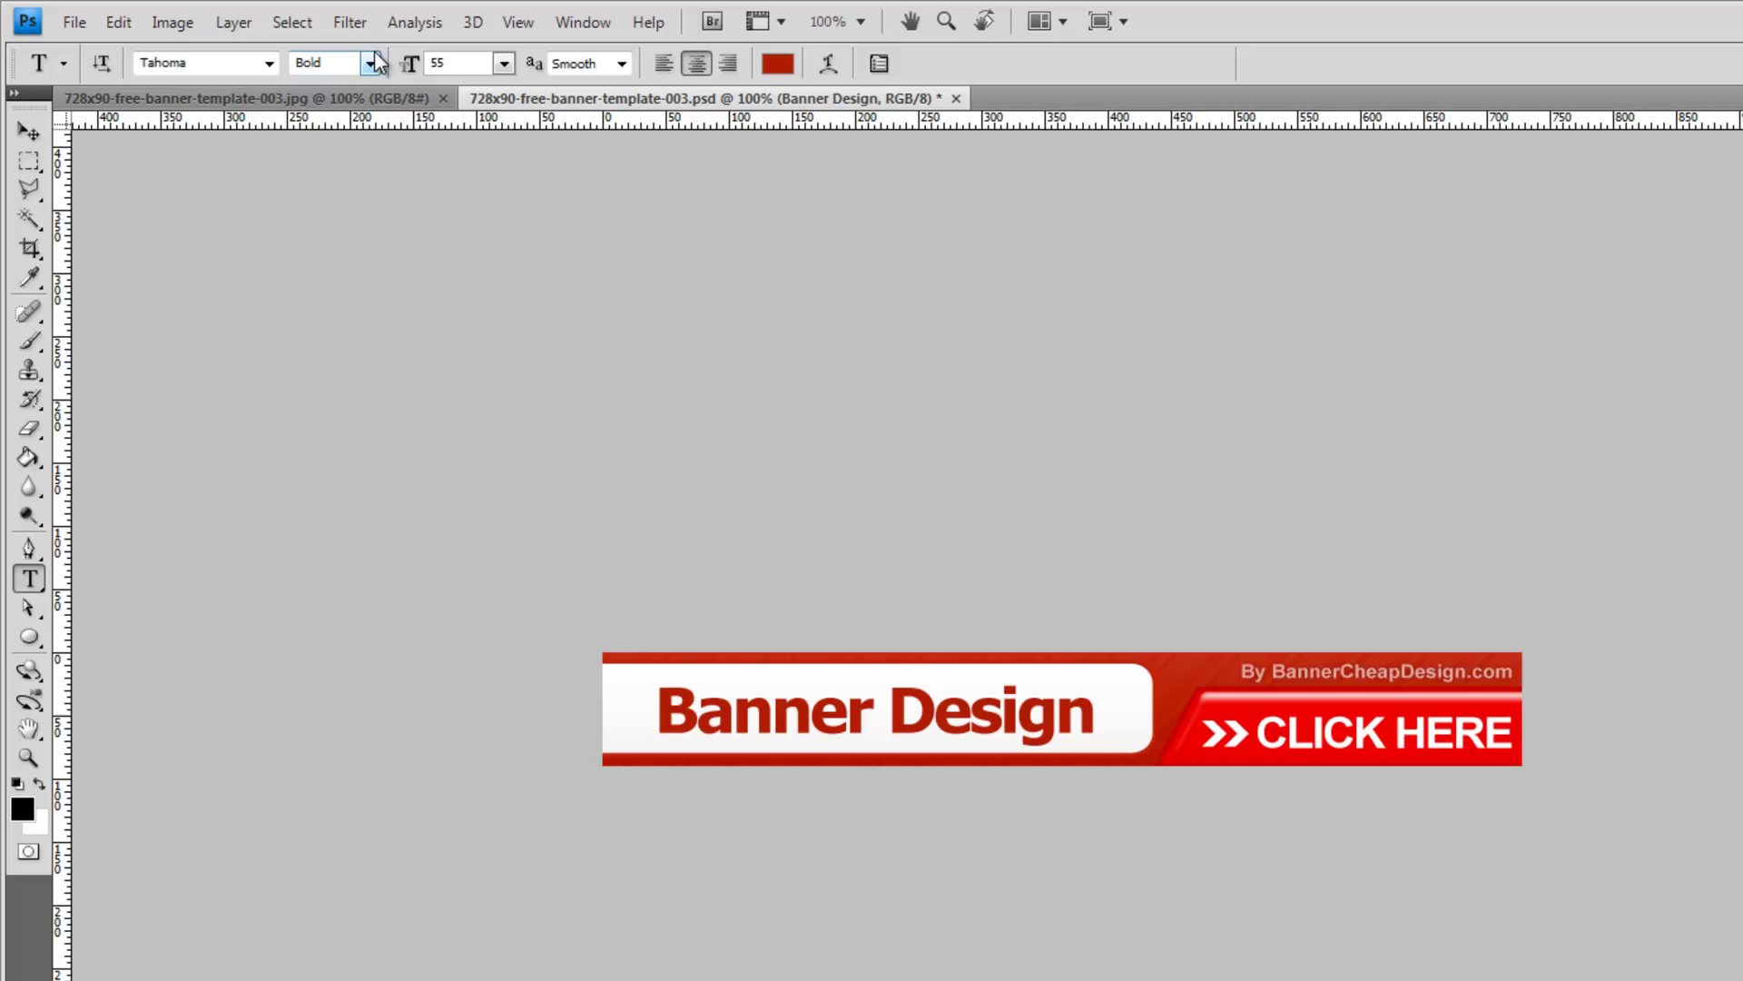
{"action": "key", "text": "Return"}
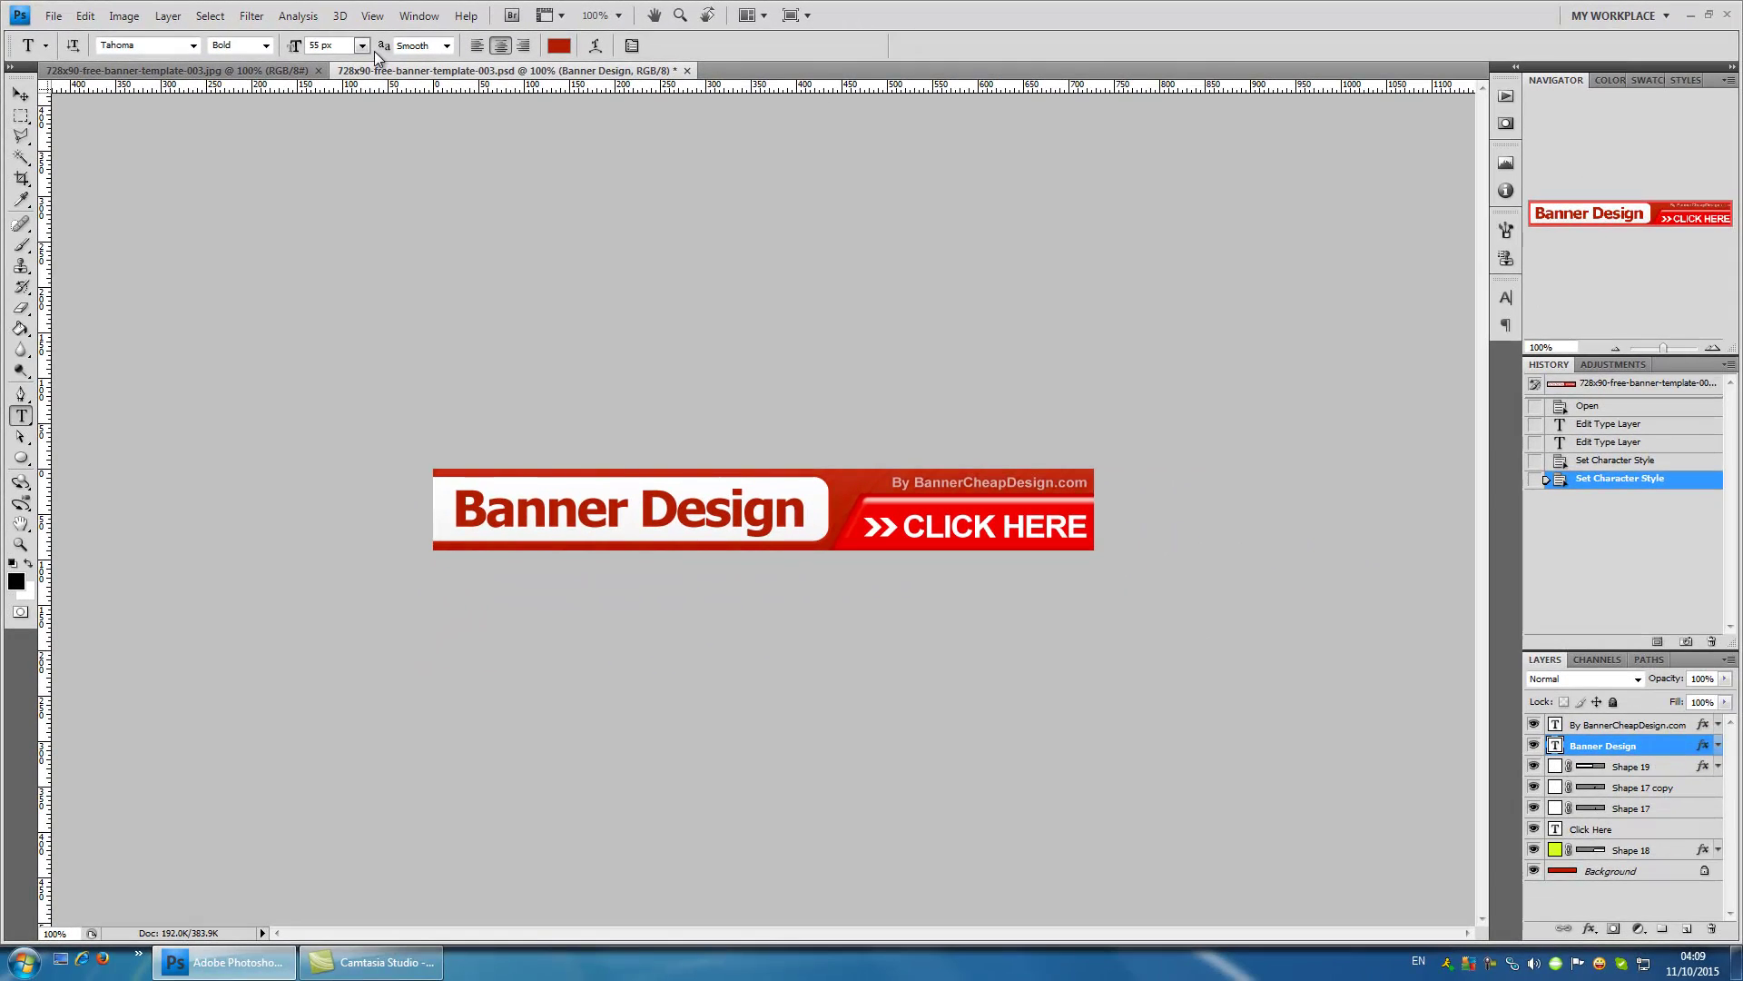
- Drag the 55 px Banner Design headline a few pixels upward inside the white box
{"action": "left_click", "coordinate": [21, 94]}
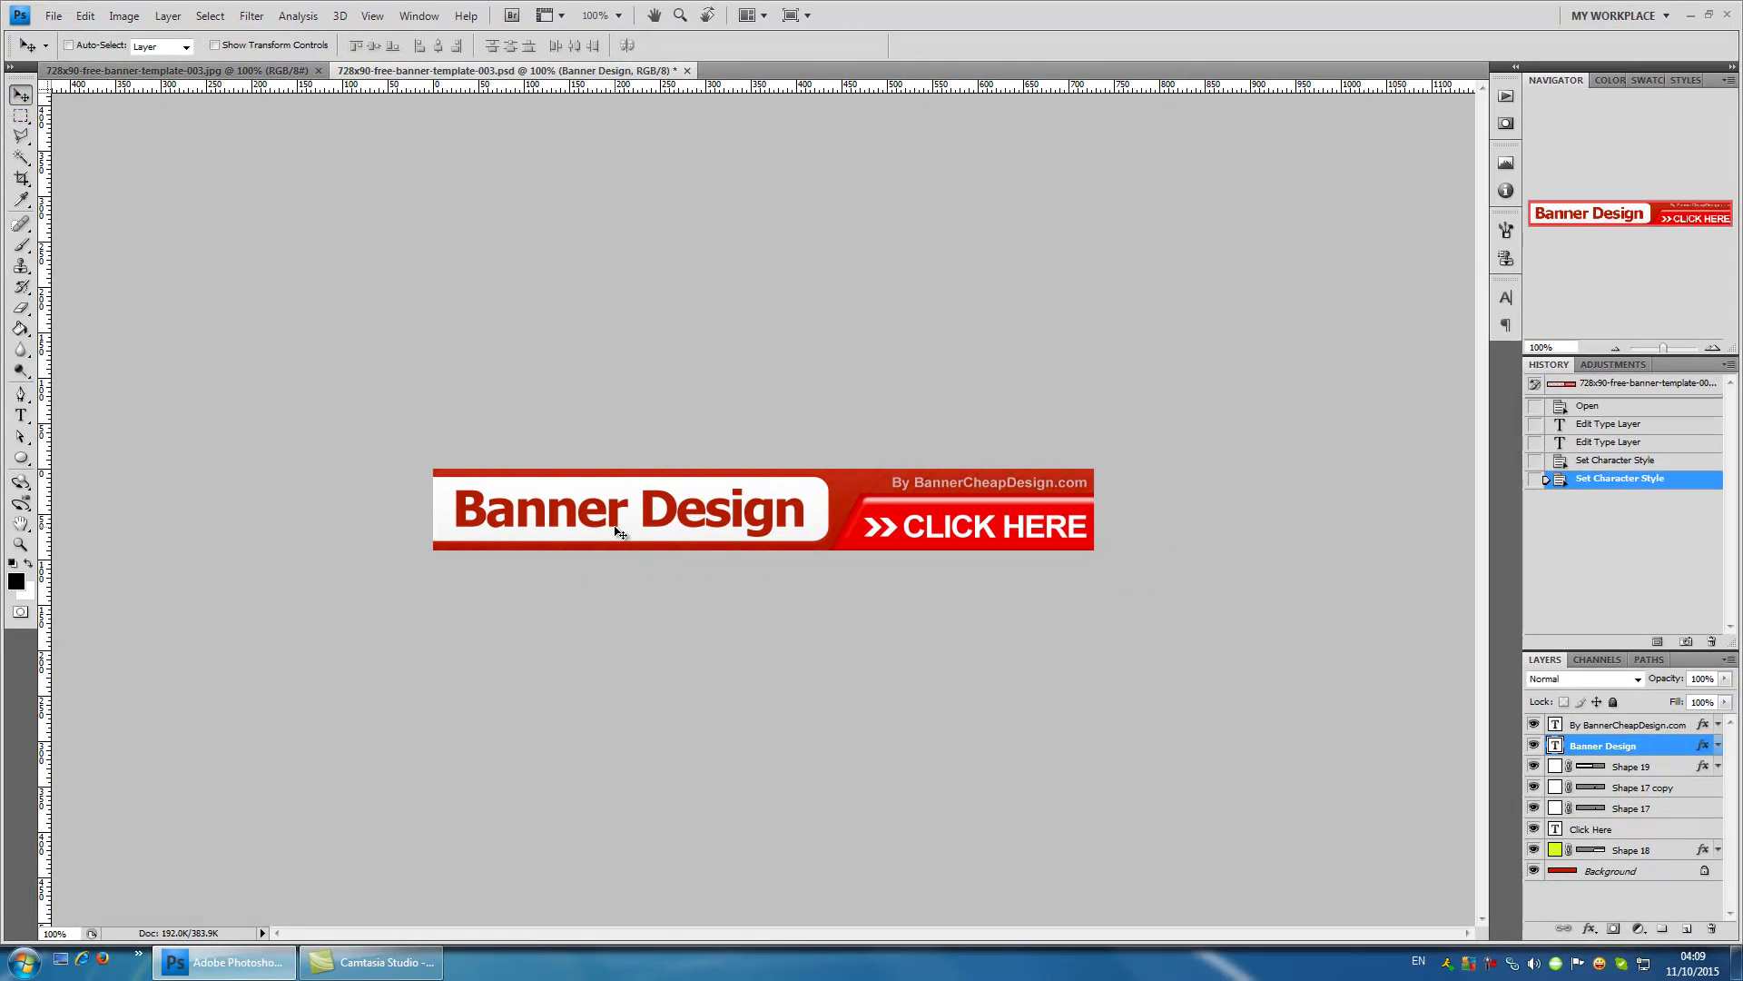
{"action": "left_click_drag", "start_coordinate": [616, 530], "coordinate": [618, 522]}
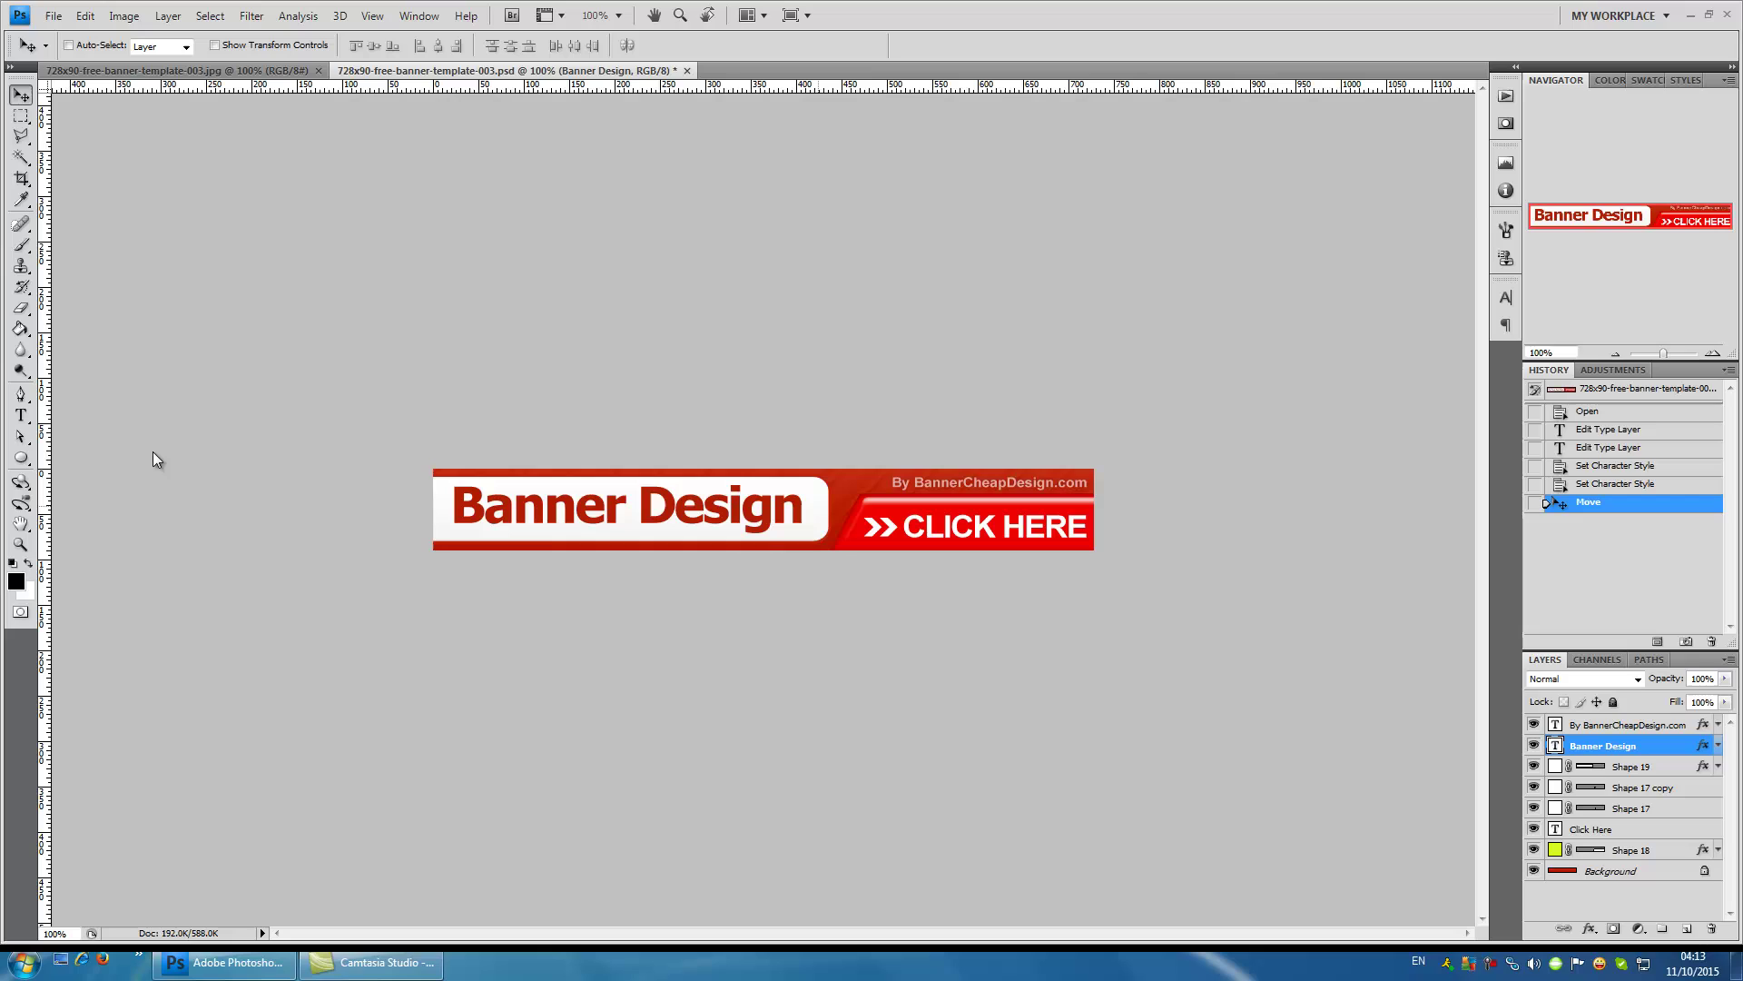
{"action": "left_click", "coordinate": [22, 421]}
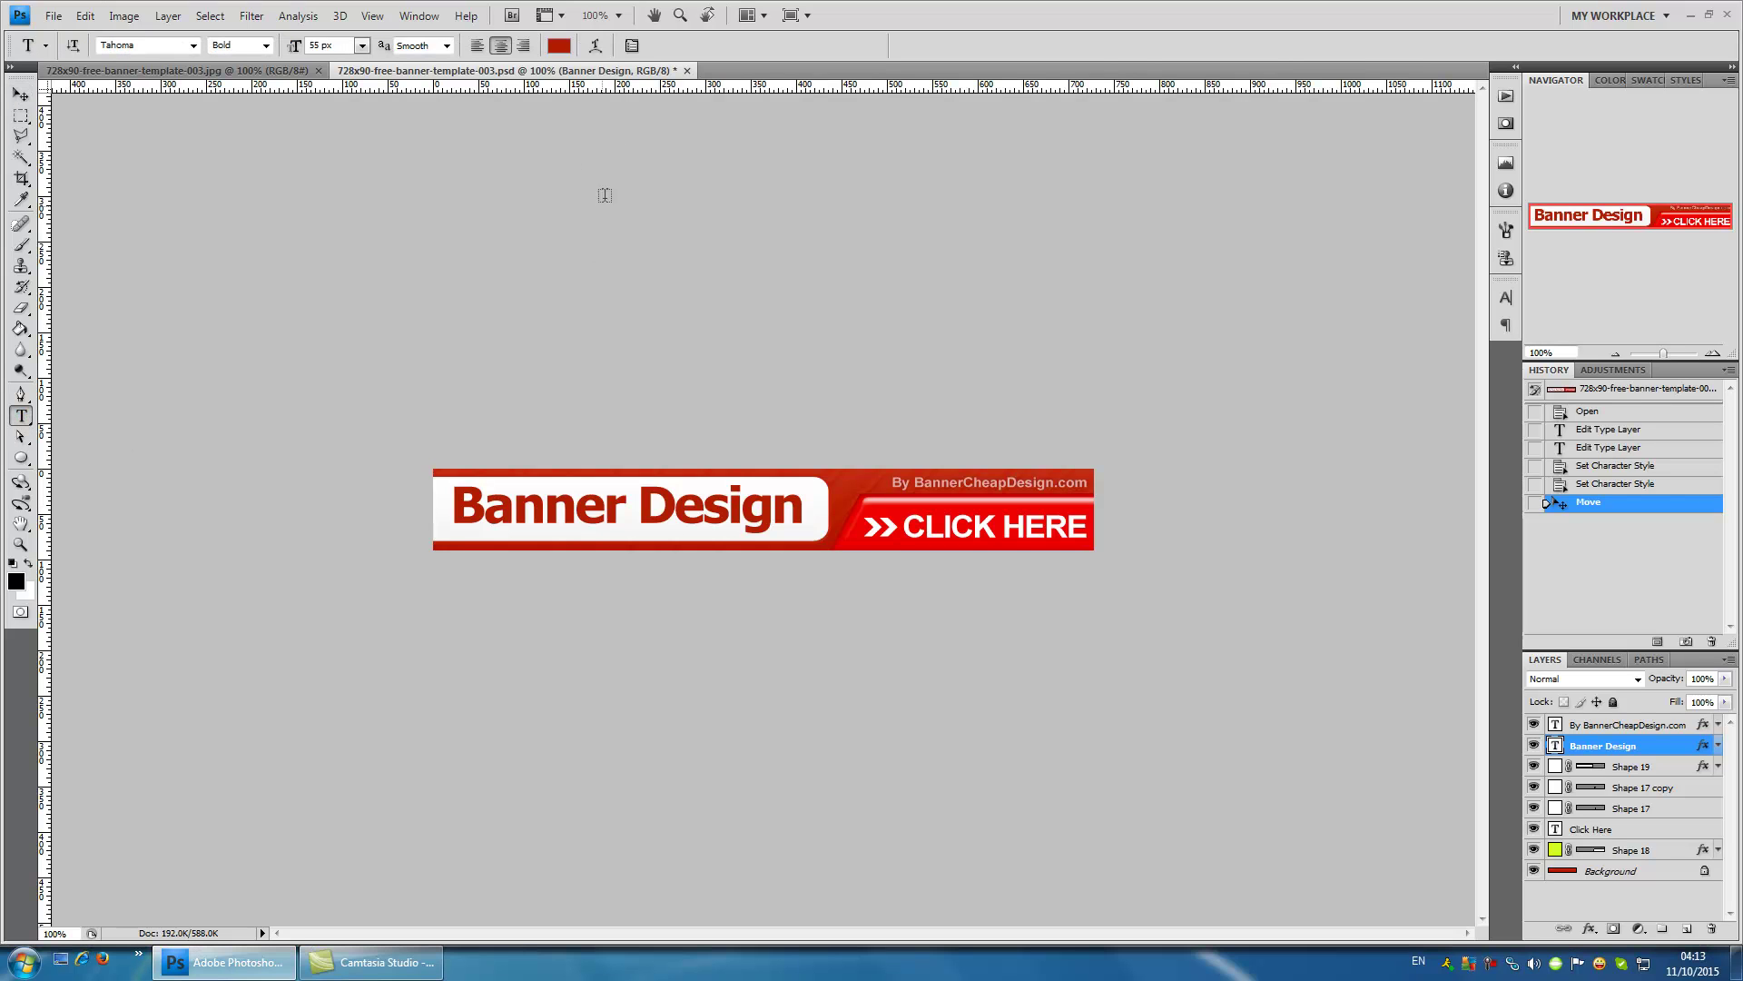
- In the Character panel, try -100 tracking on the headline, then settle on 0
{"action": "left_click", "coordinate": [633, 48]}
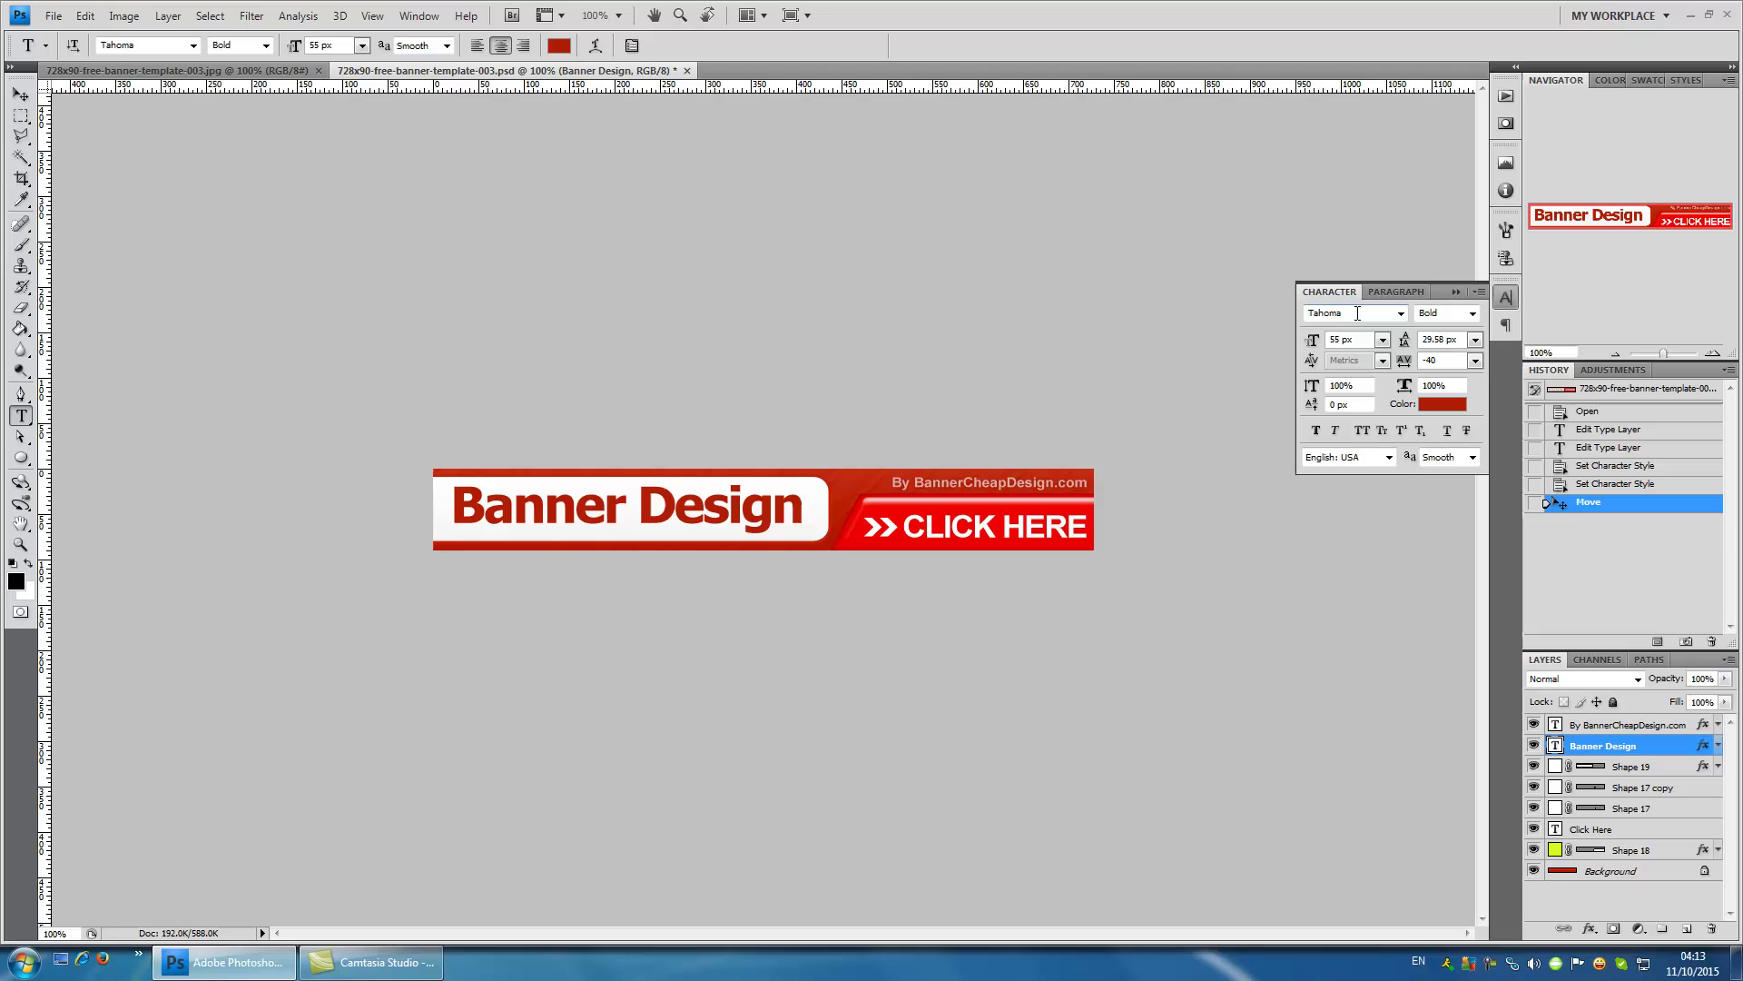
{"action": "left_click", "coordinate": [1357, 313]}
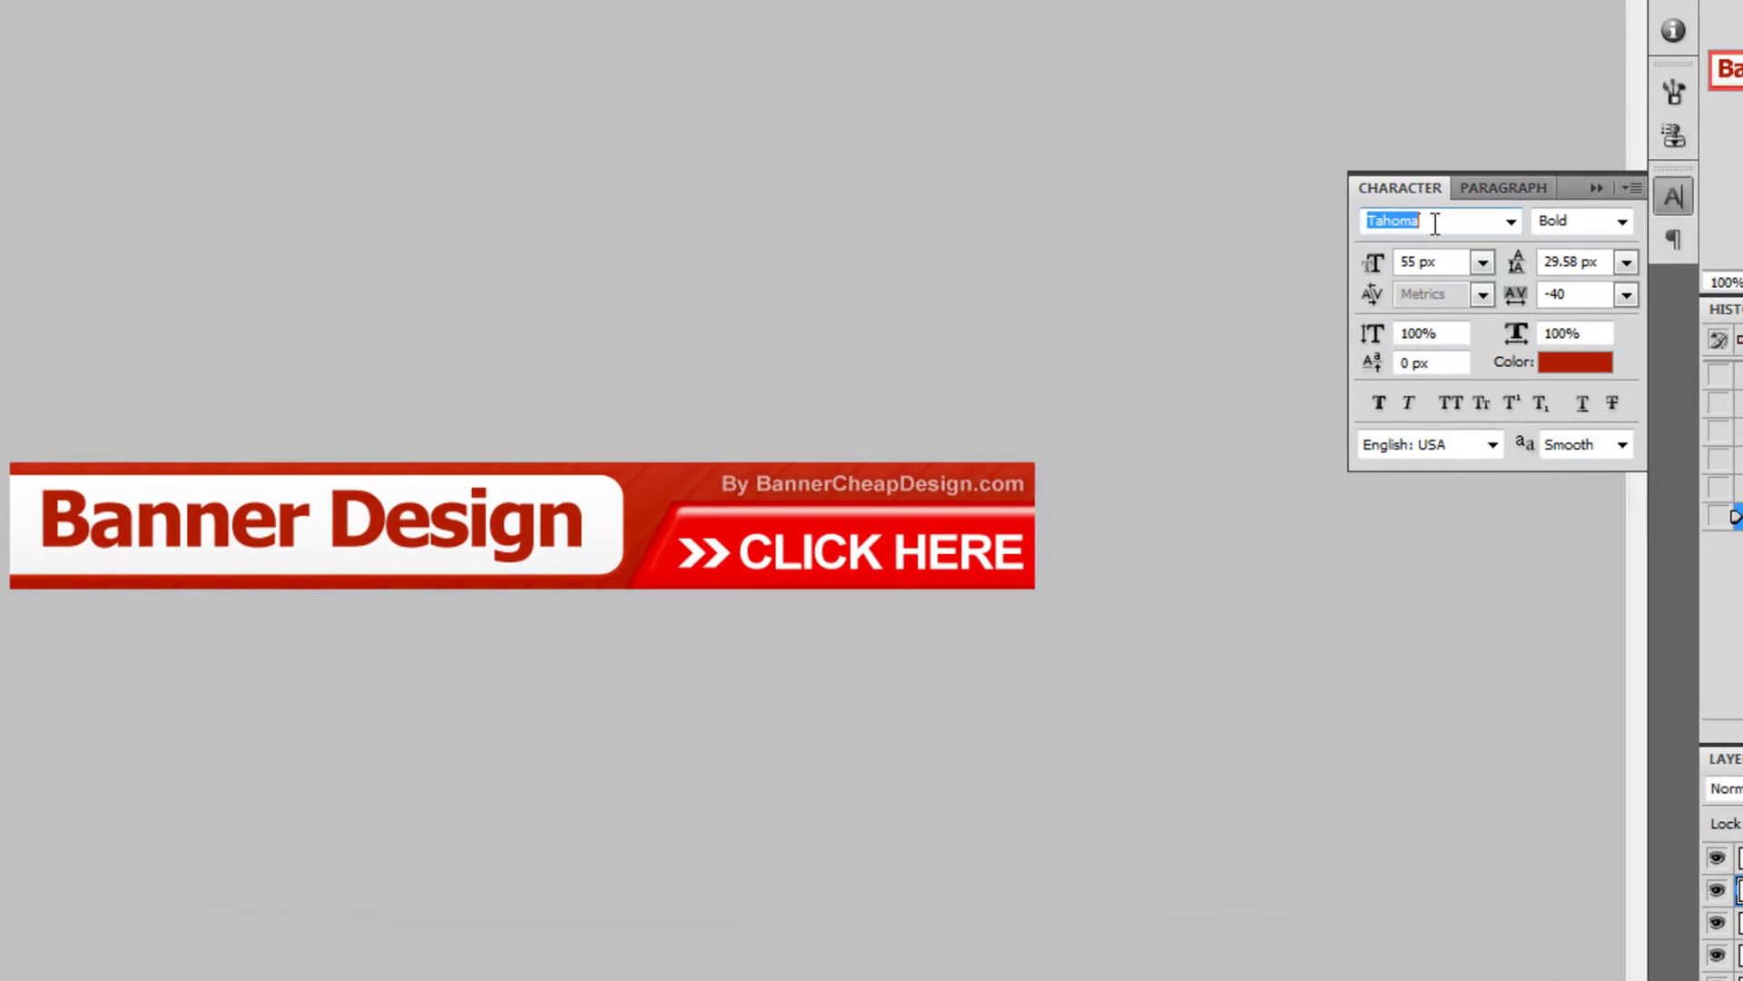
{"action": "left_click", "coordinate": [1538, 220]}
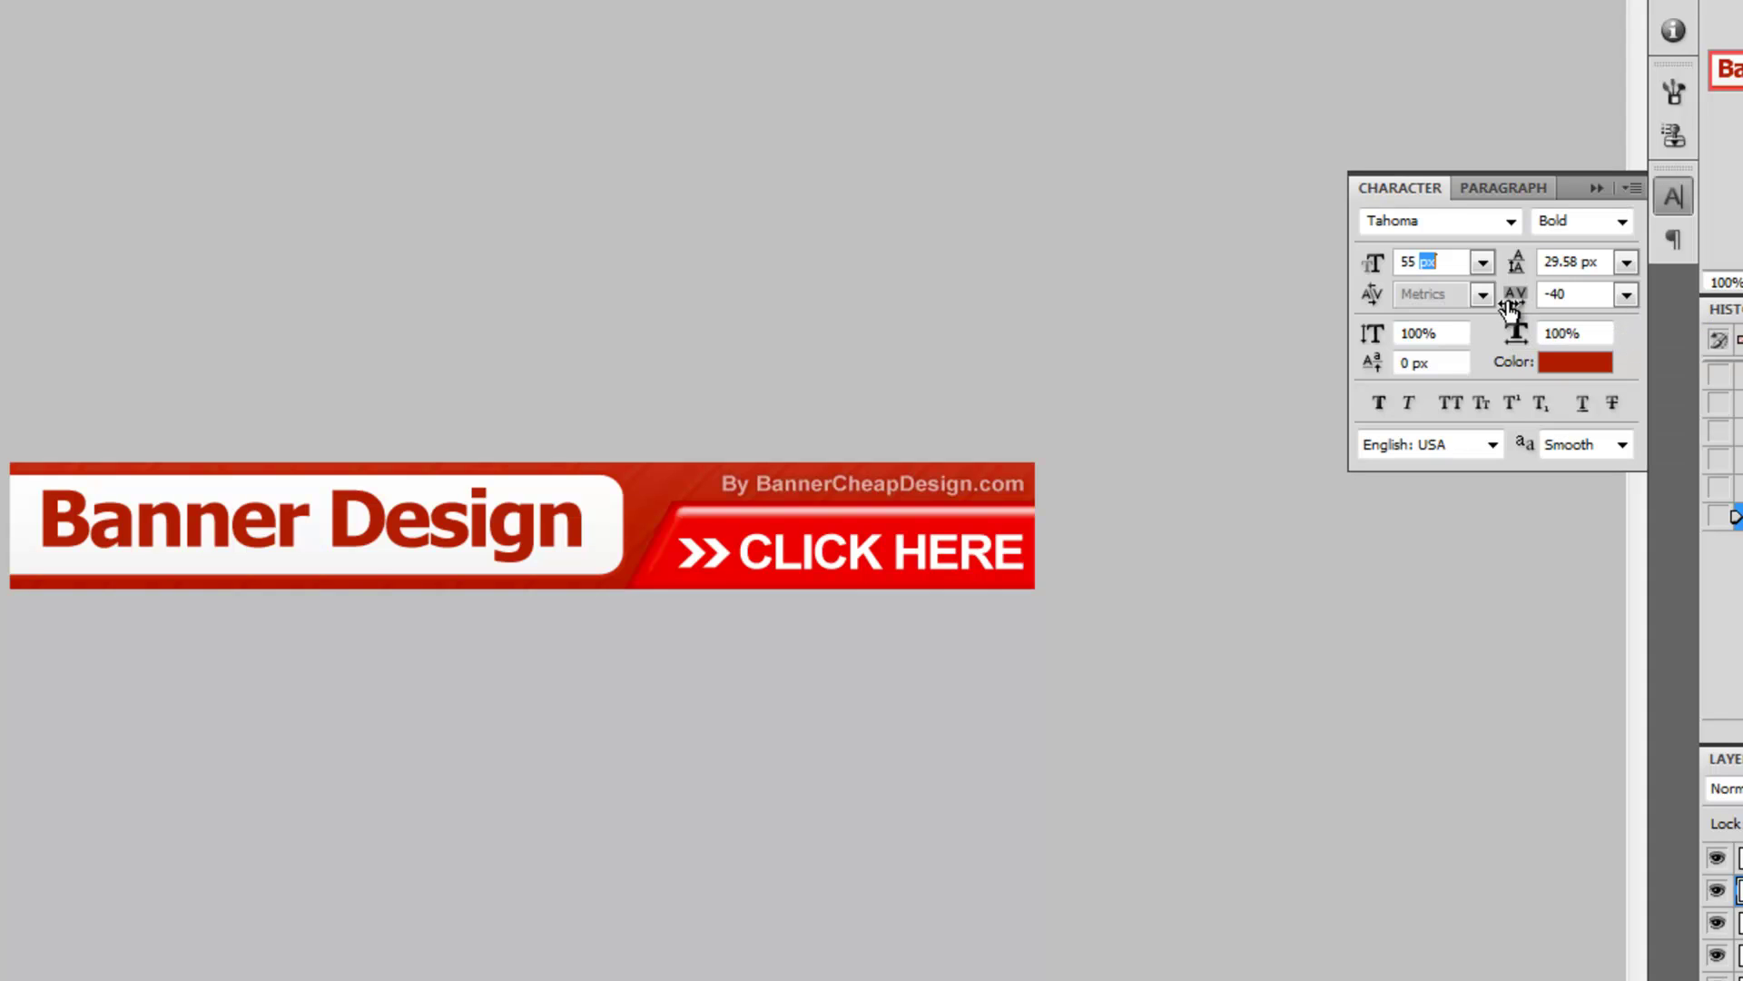
{"action": "left_click", "coordinate": [1624, 295]}
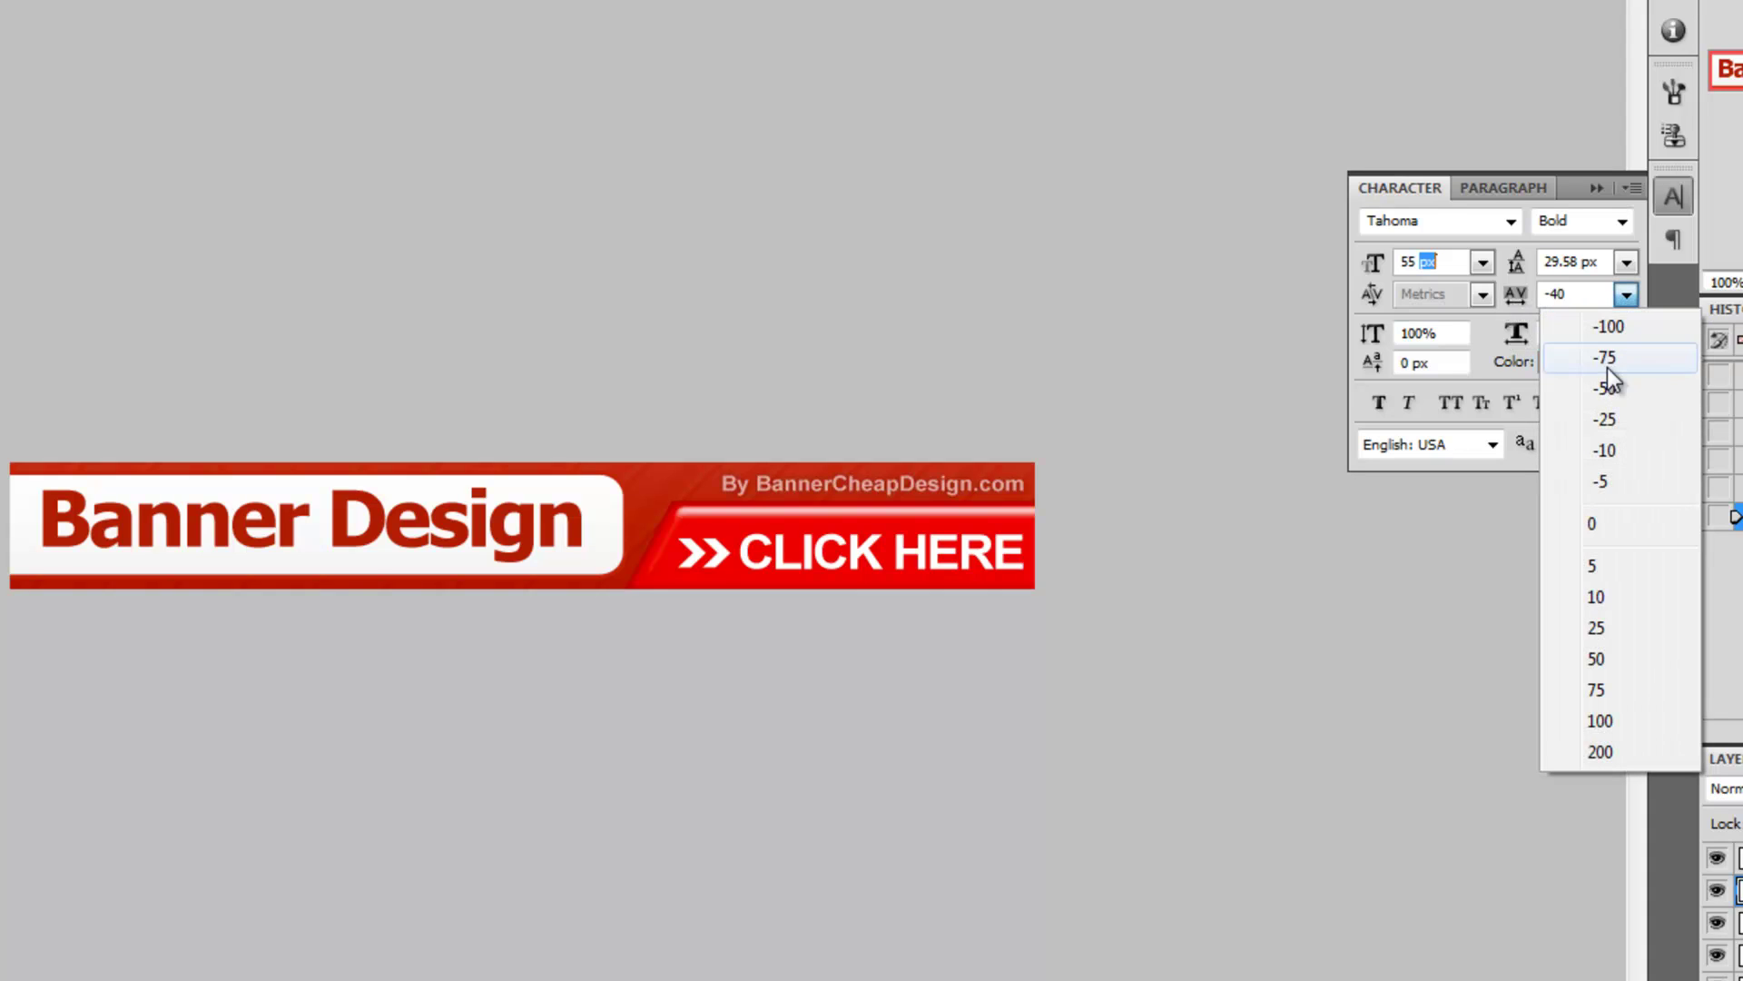
{"action": "left_click", "coordinate": [1611, 524]}
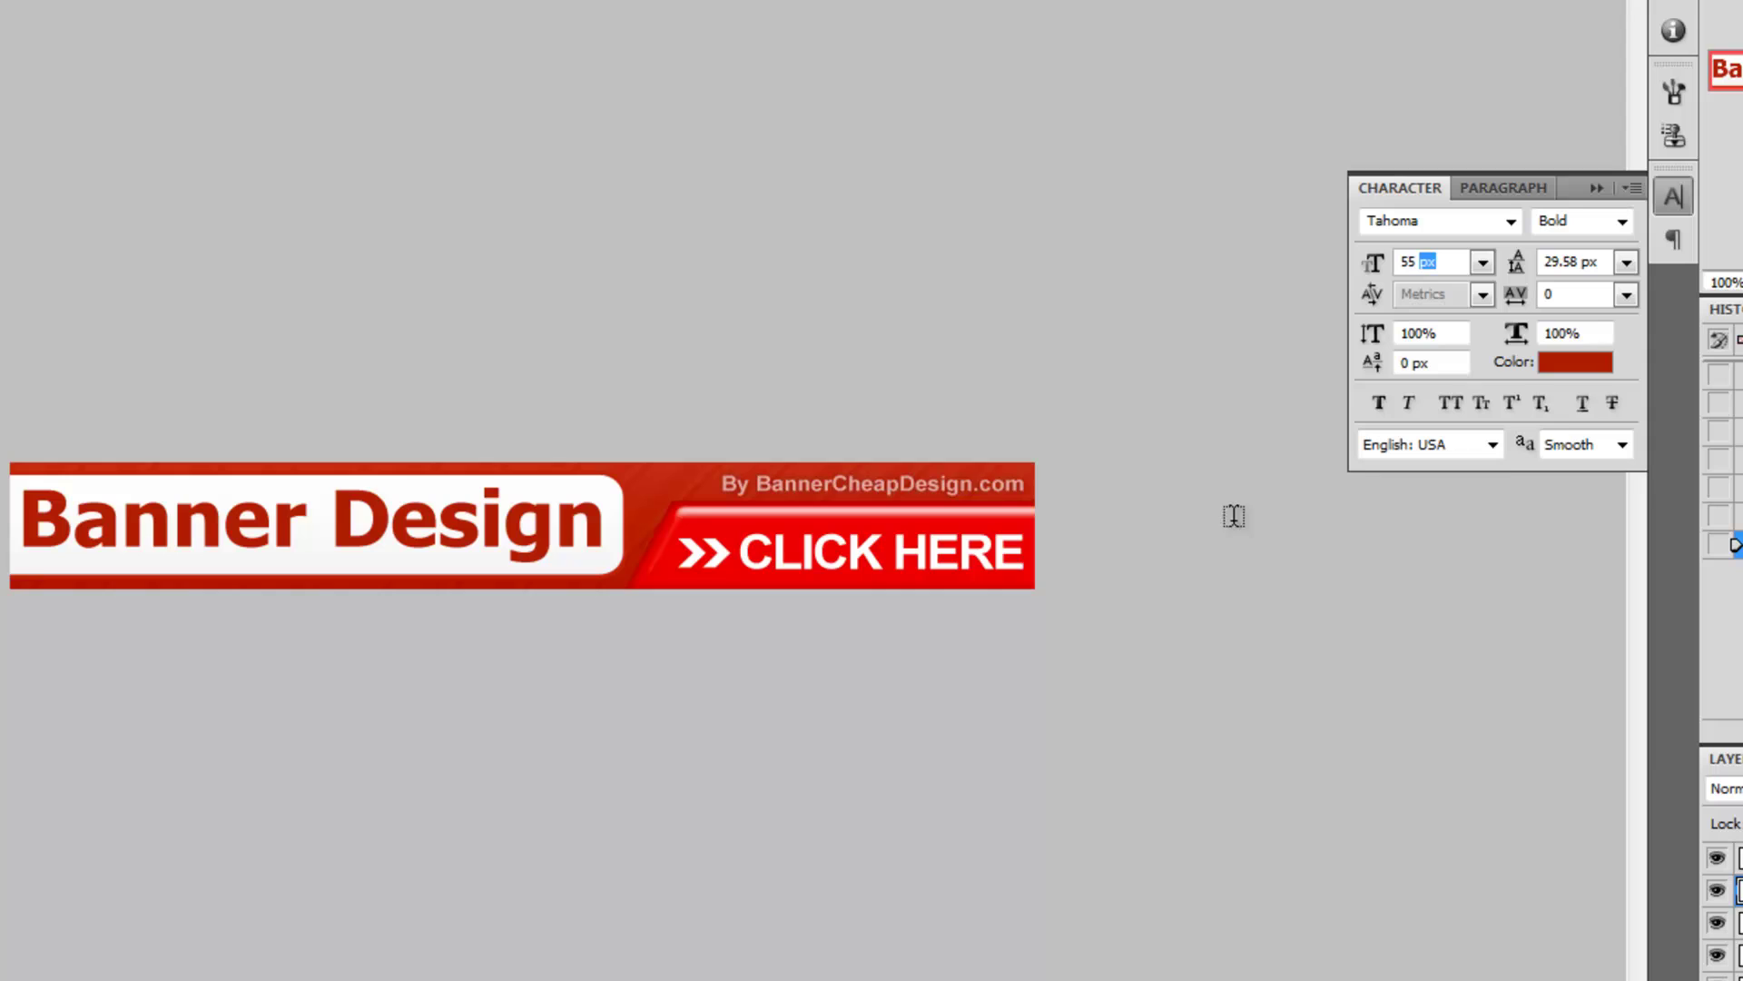
{"action": "left_click", "coordinate": [1625, 294]}
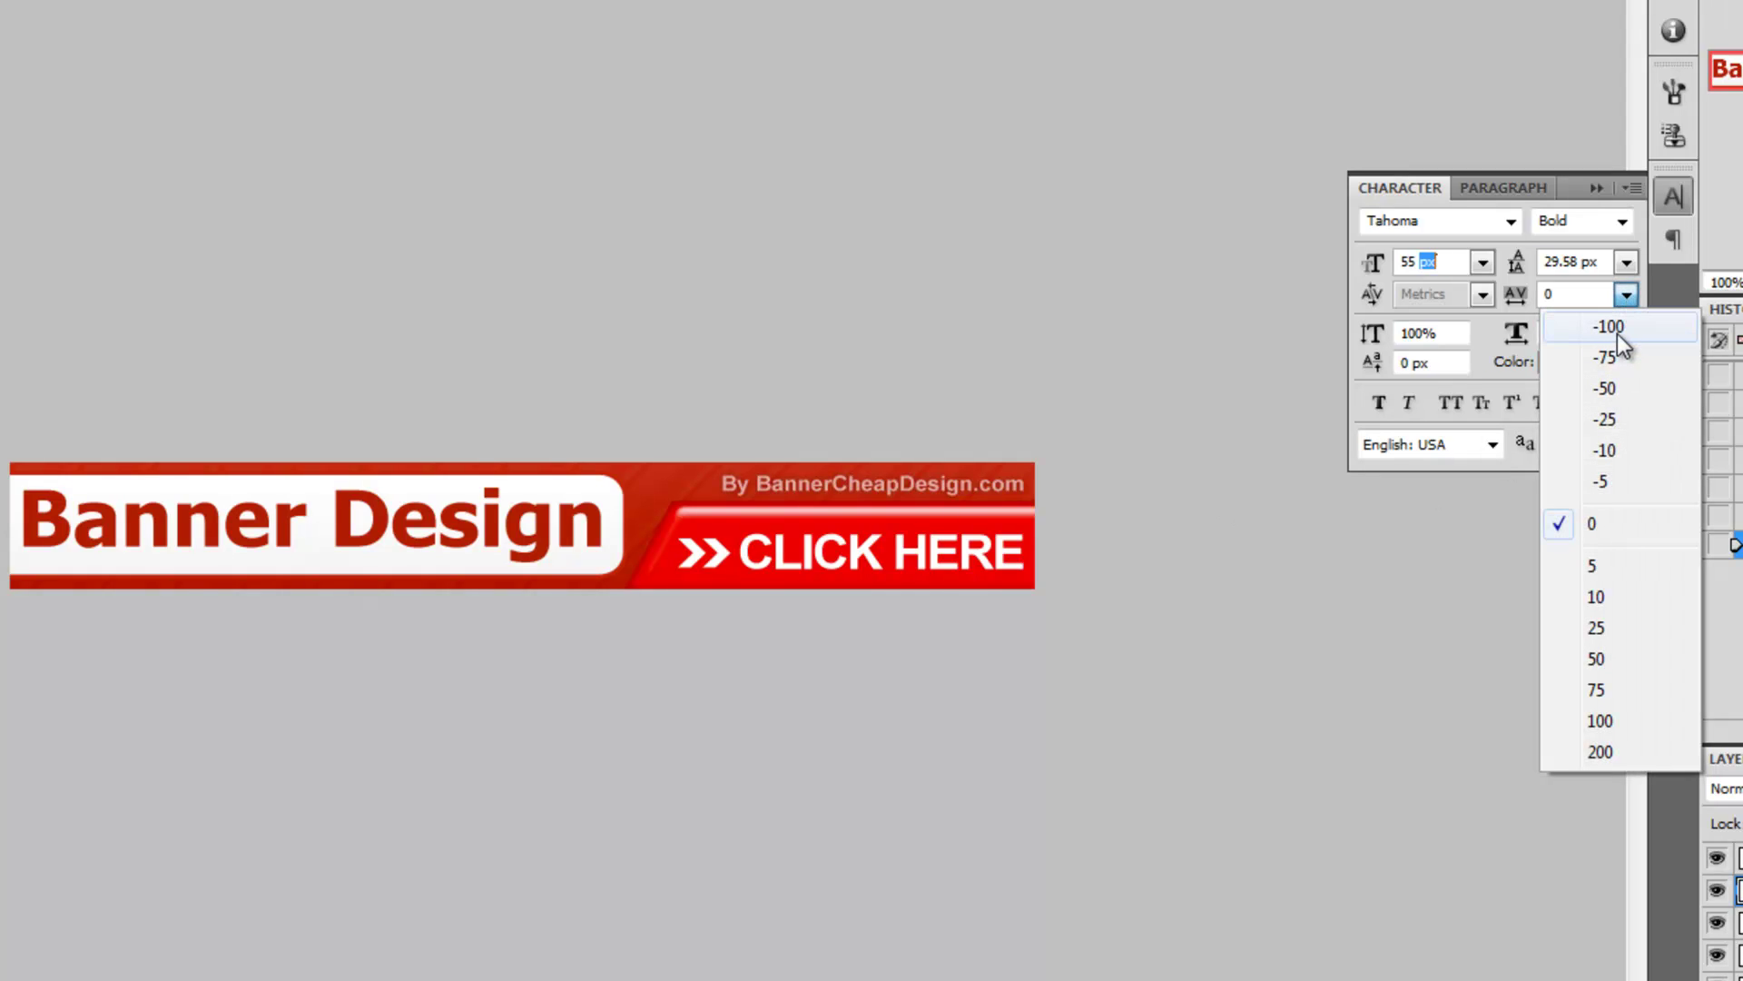
{"action": "left_click", "coordinate": [1614, 328]}
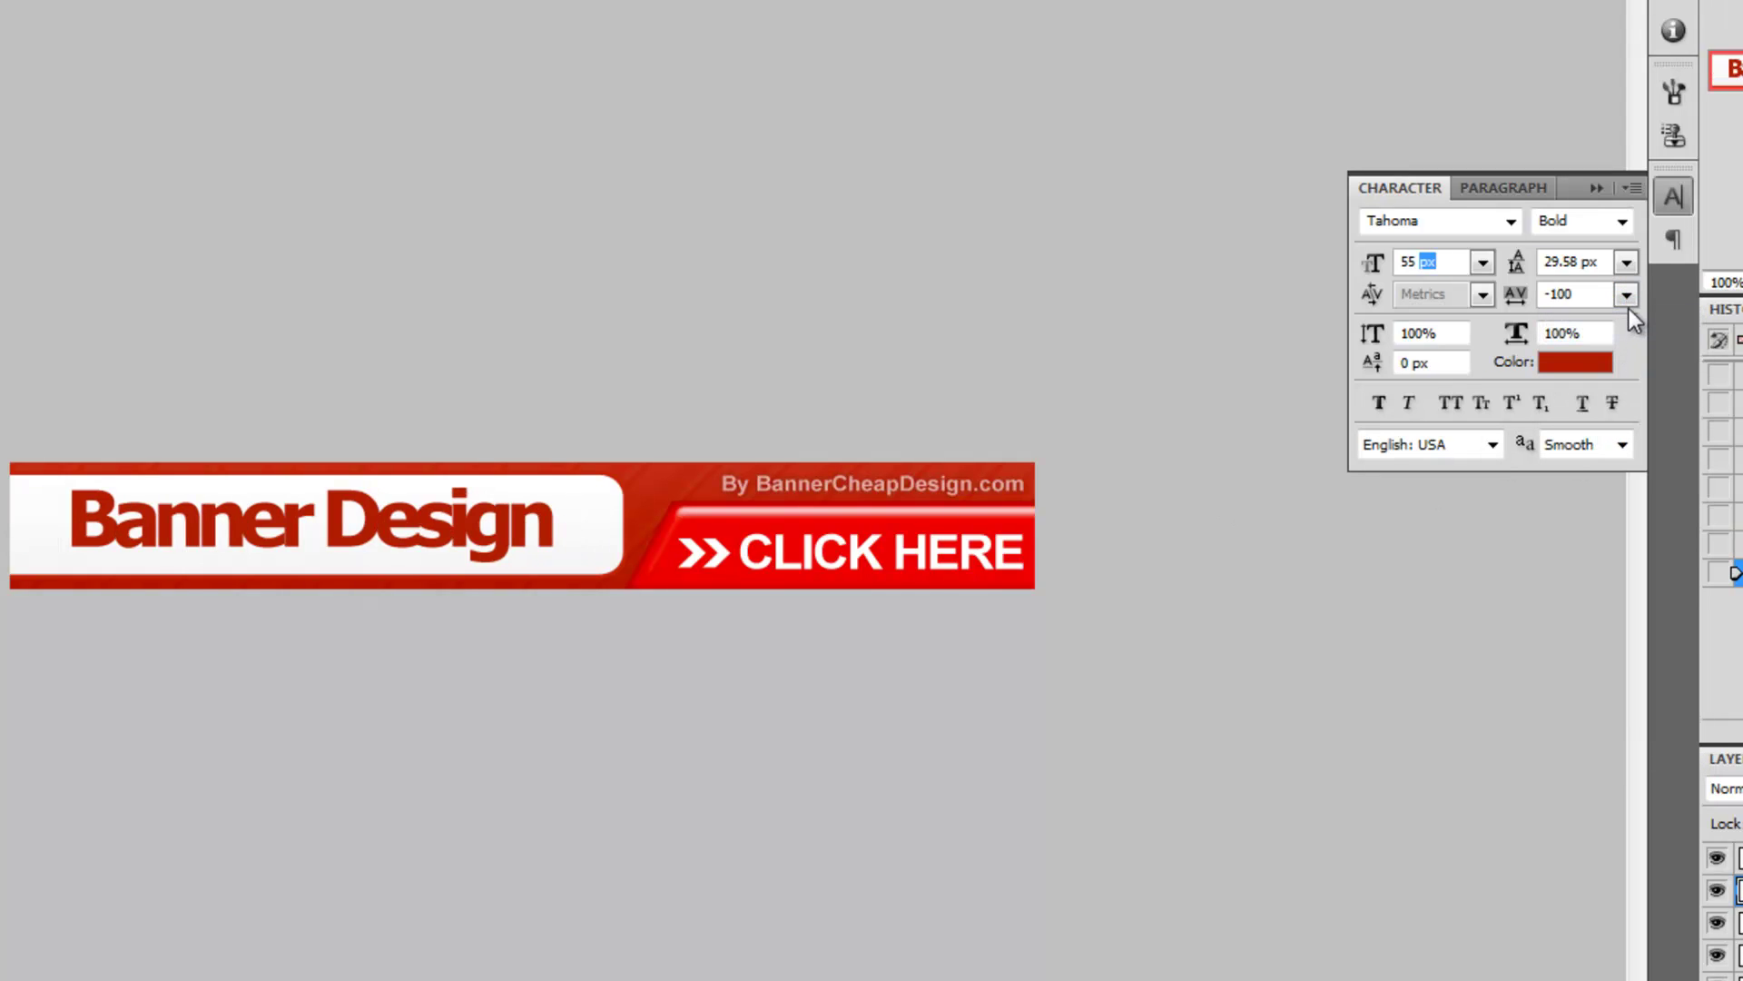
{"action": "left_click", "coordinate": [1627, 296]}
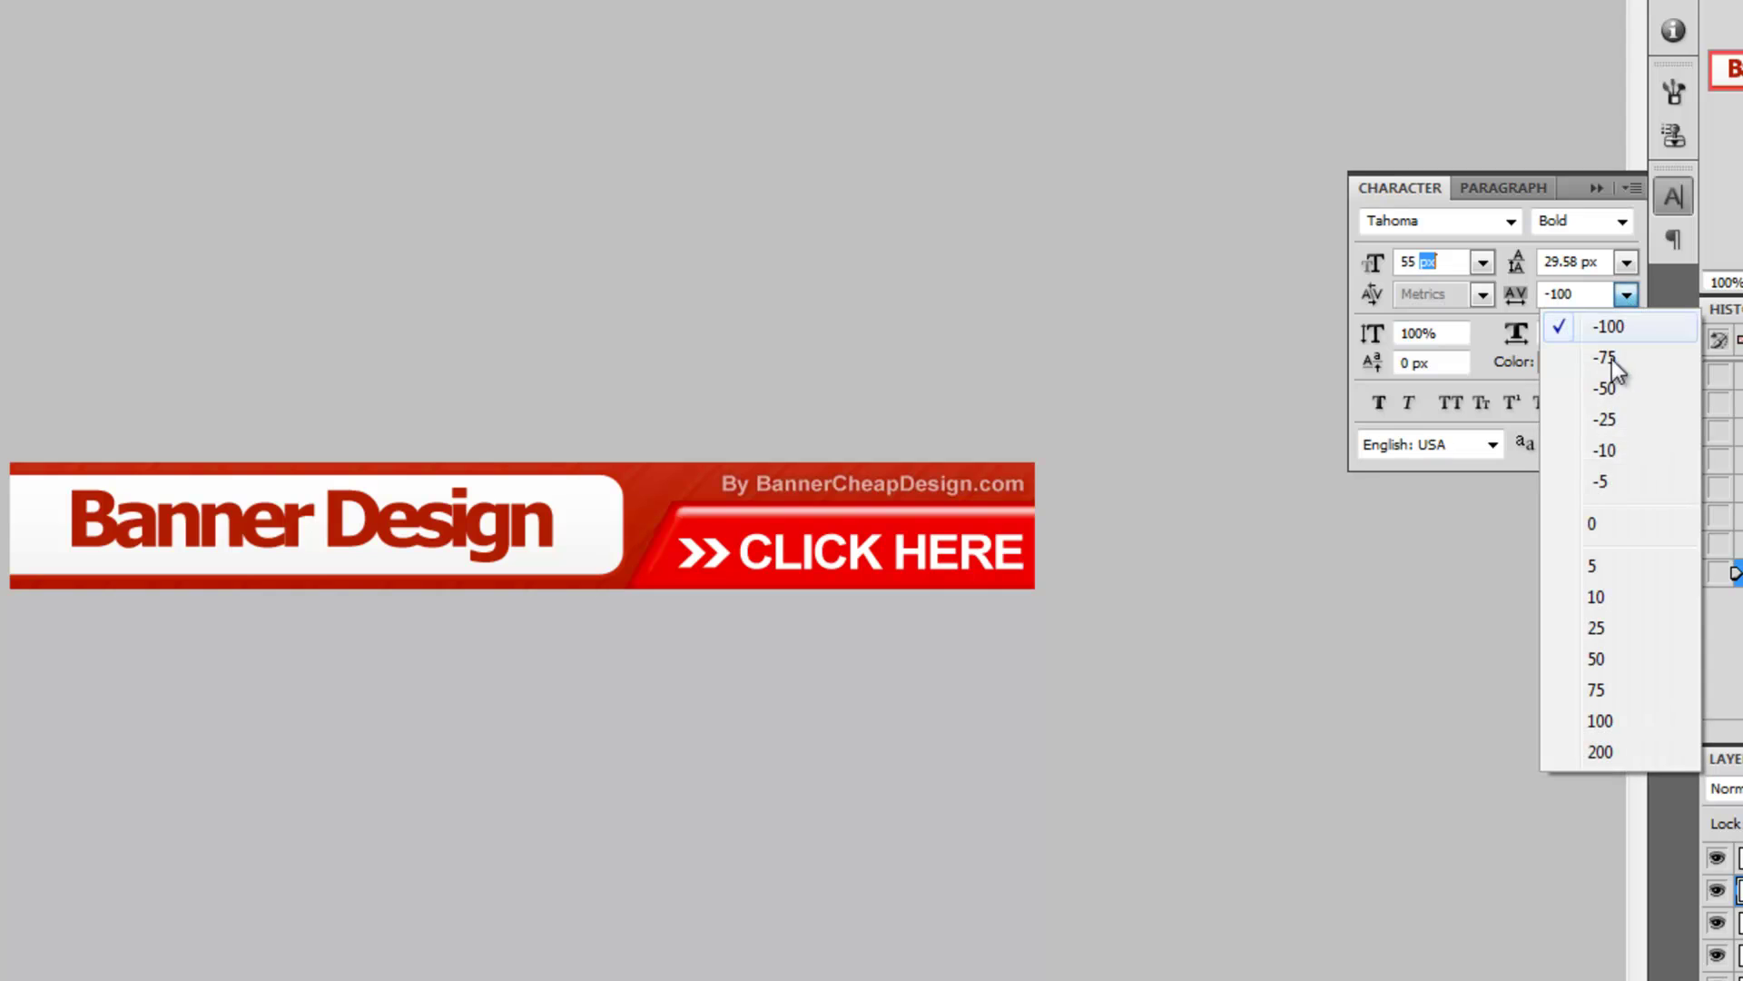
{"action": "left_click", "coordinate": [1601, 524]}
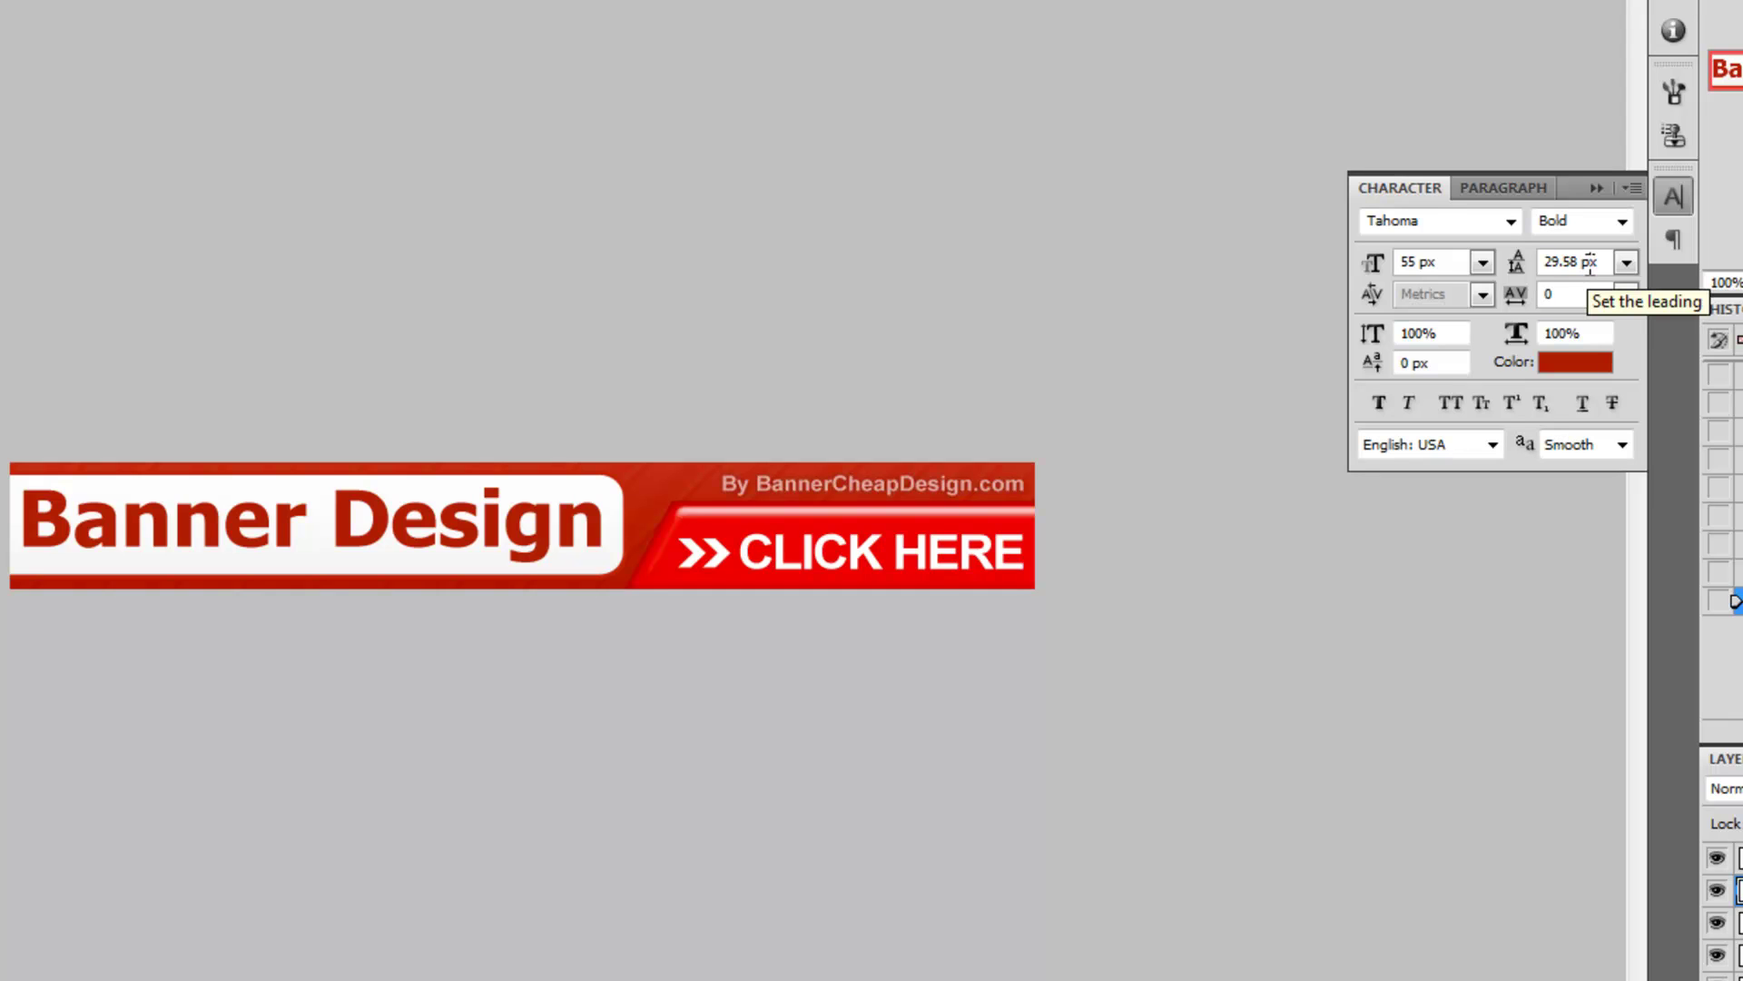
- Break the headline into 'Banner' and 'Design' lines and shrink it to 35 px
{"action": "left_click_drag", "start_coordinate": [307, 527], "coordinate": [332, 532]}
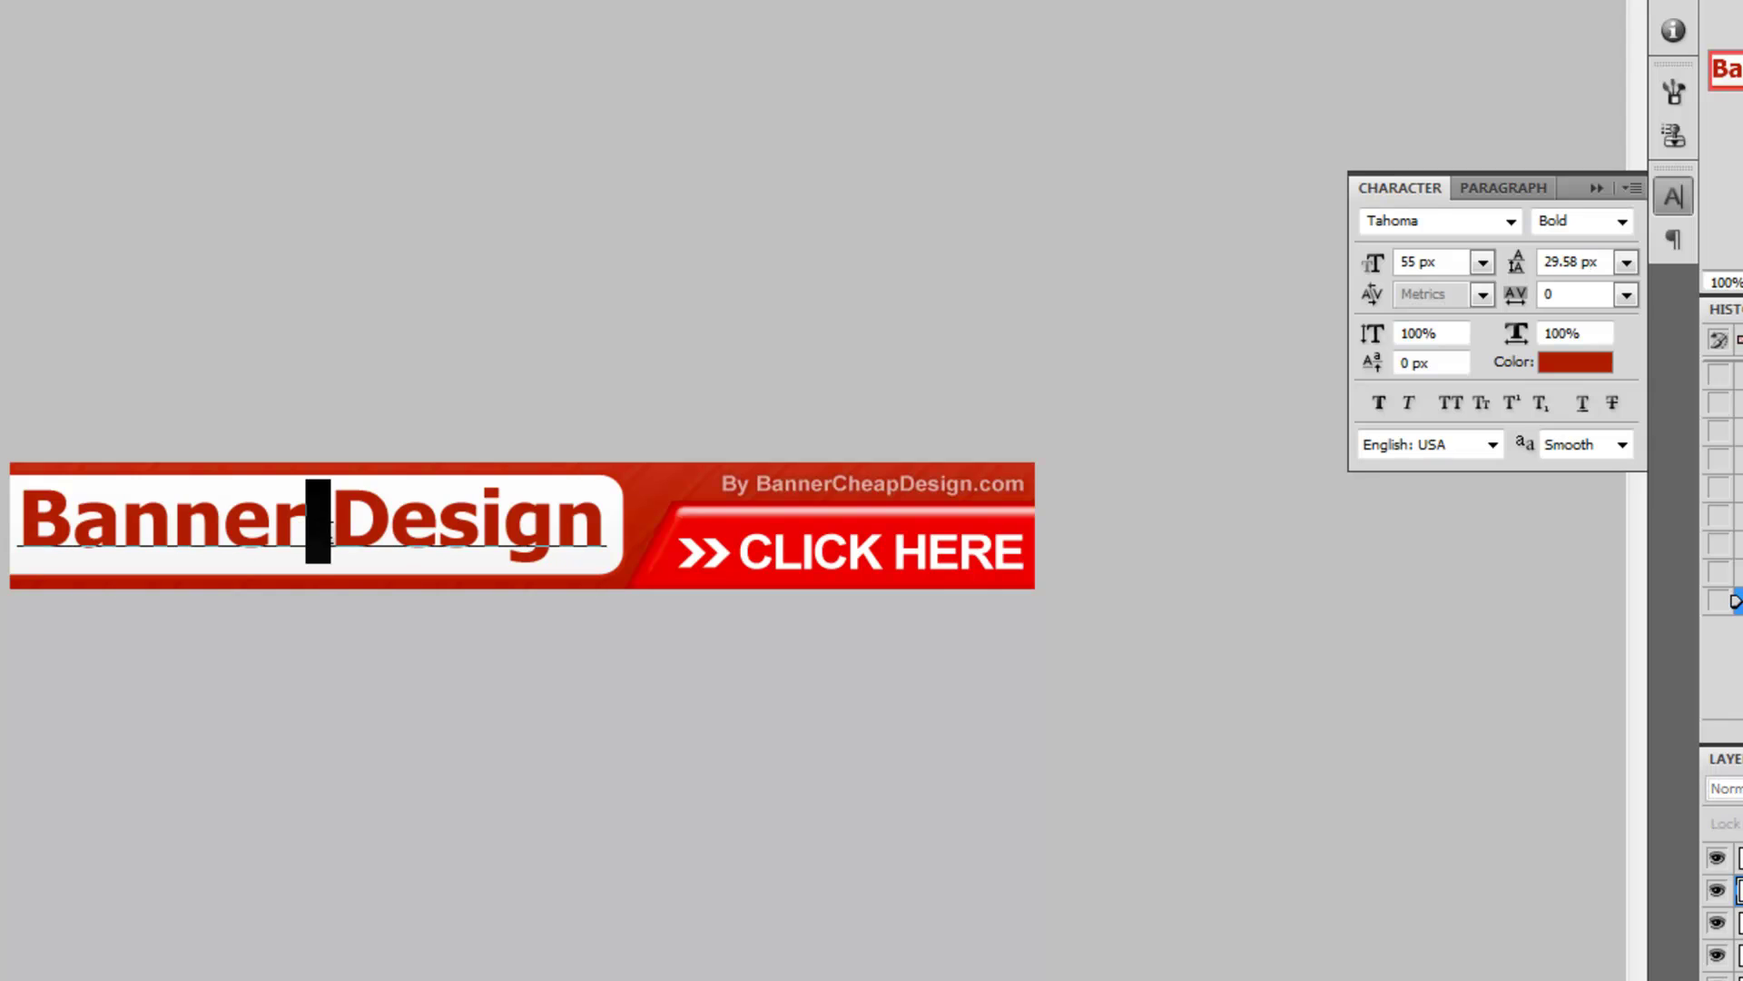
{"action": "key", "text": "Return"}
{"action": "key", "text": "ctrl+a"}
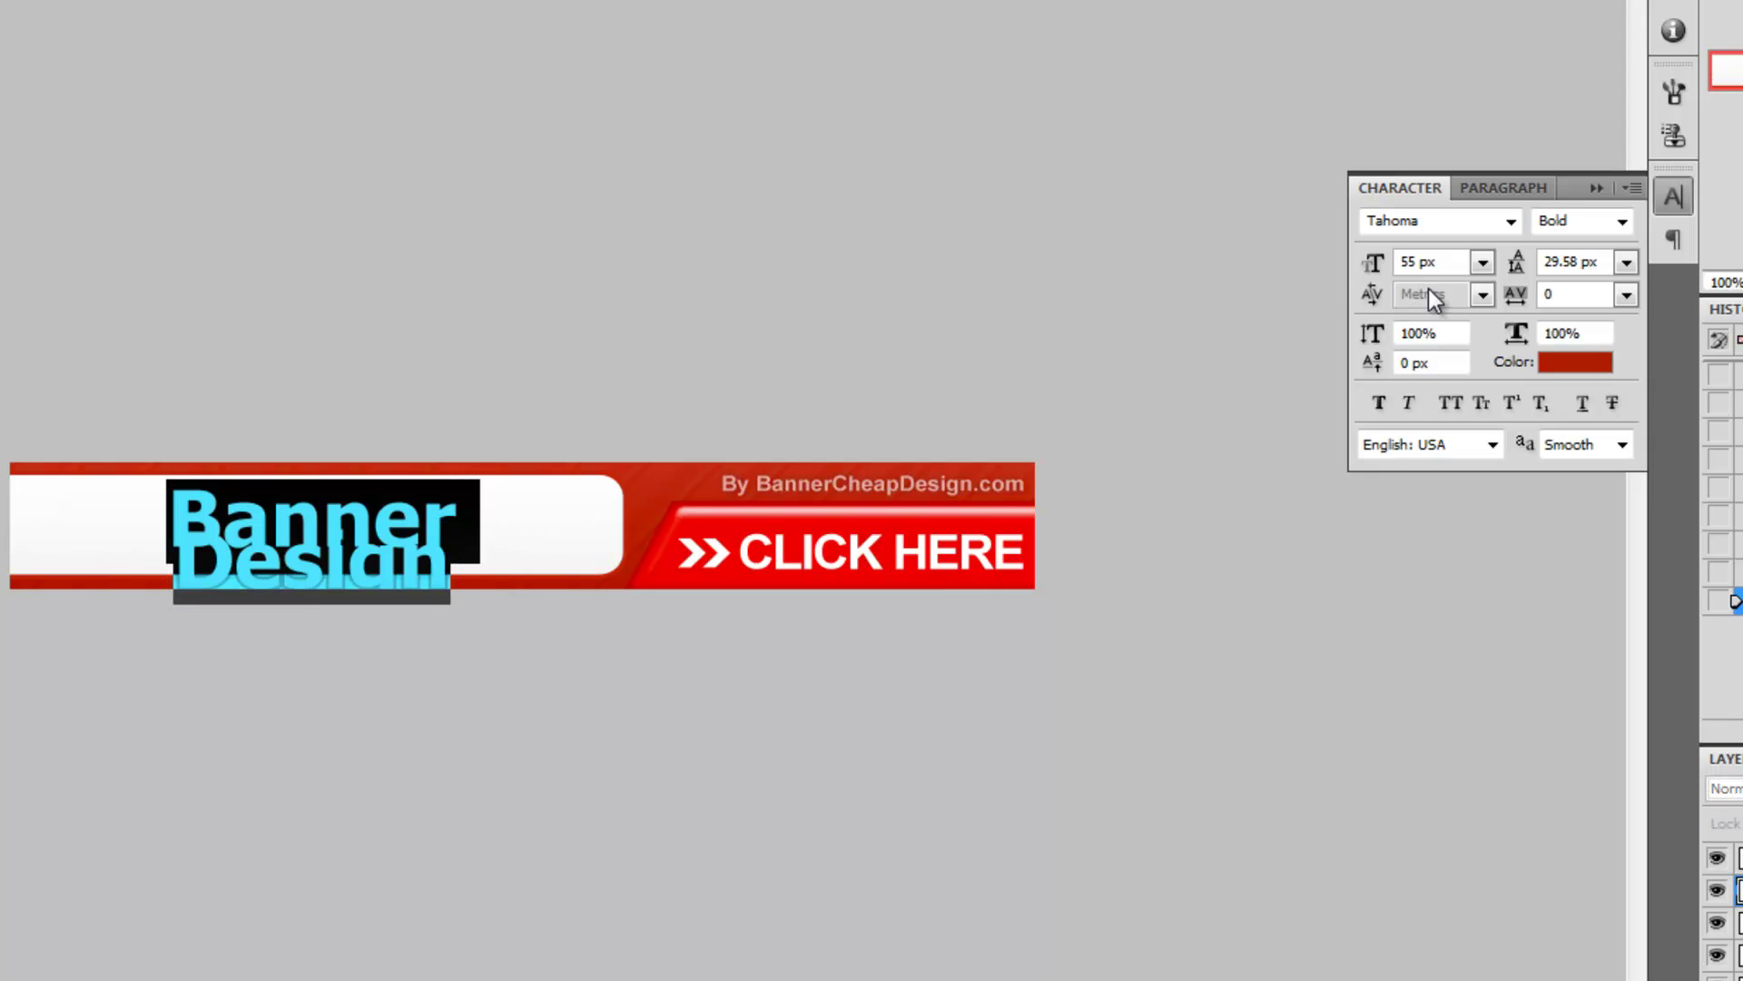
{"action": "left_click_drag", "start_coordinate": [1374, 262], "coordinate": [1349, 267]}
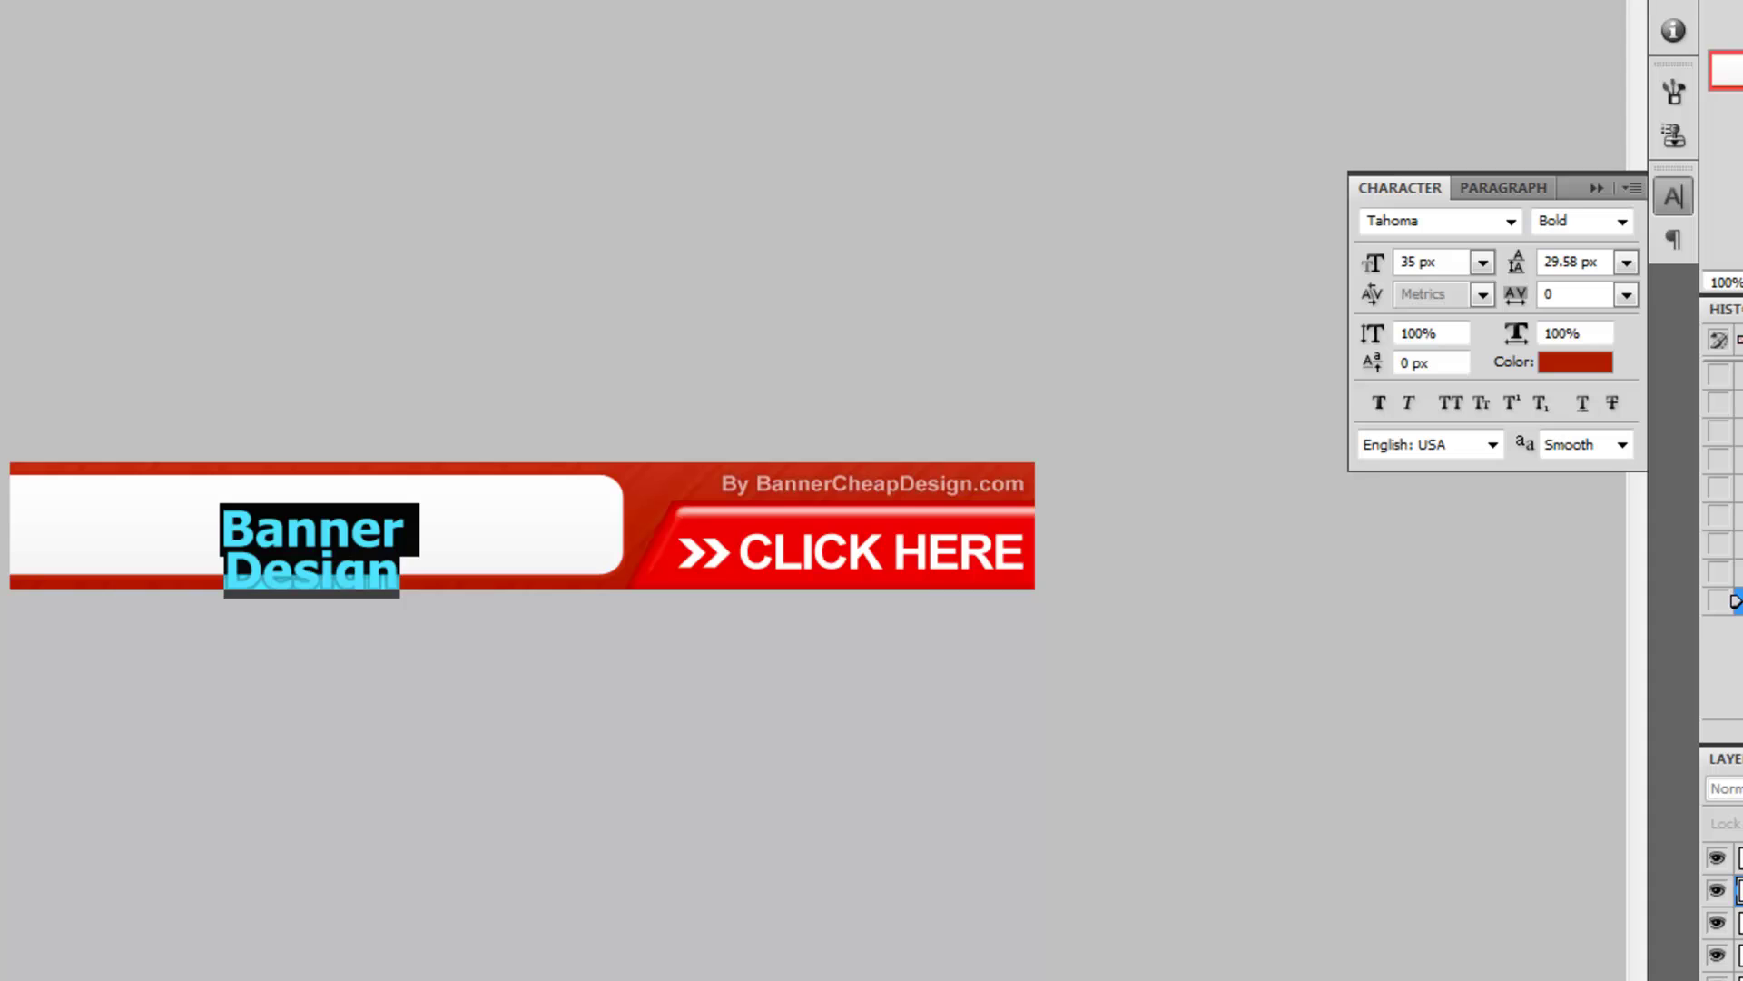
{"action": "key", "text": "ctrl+Return"}
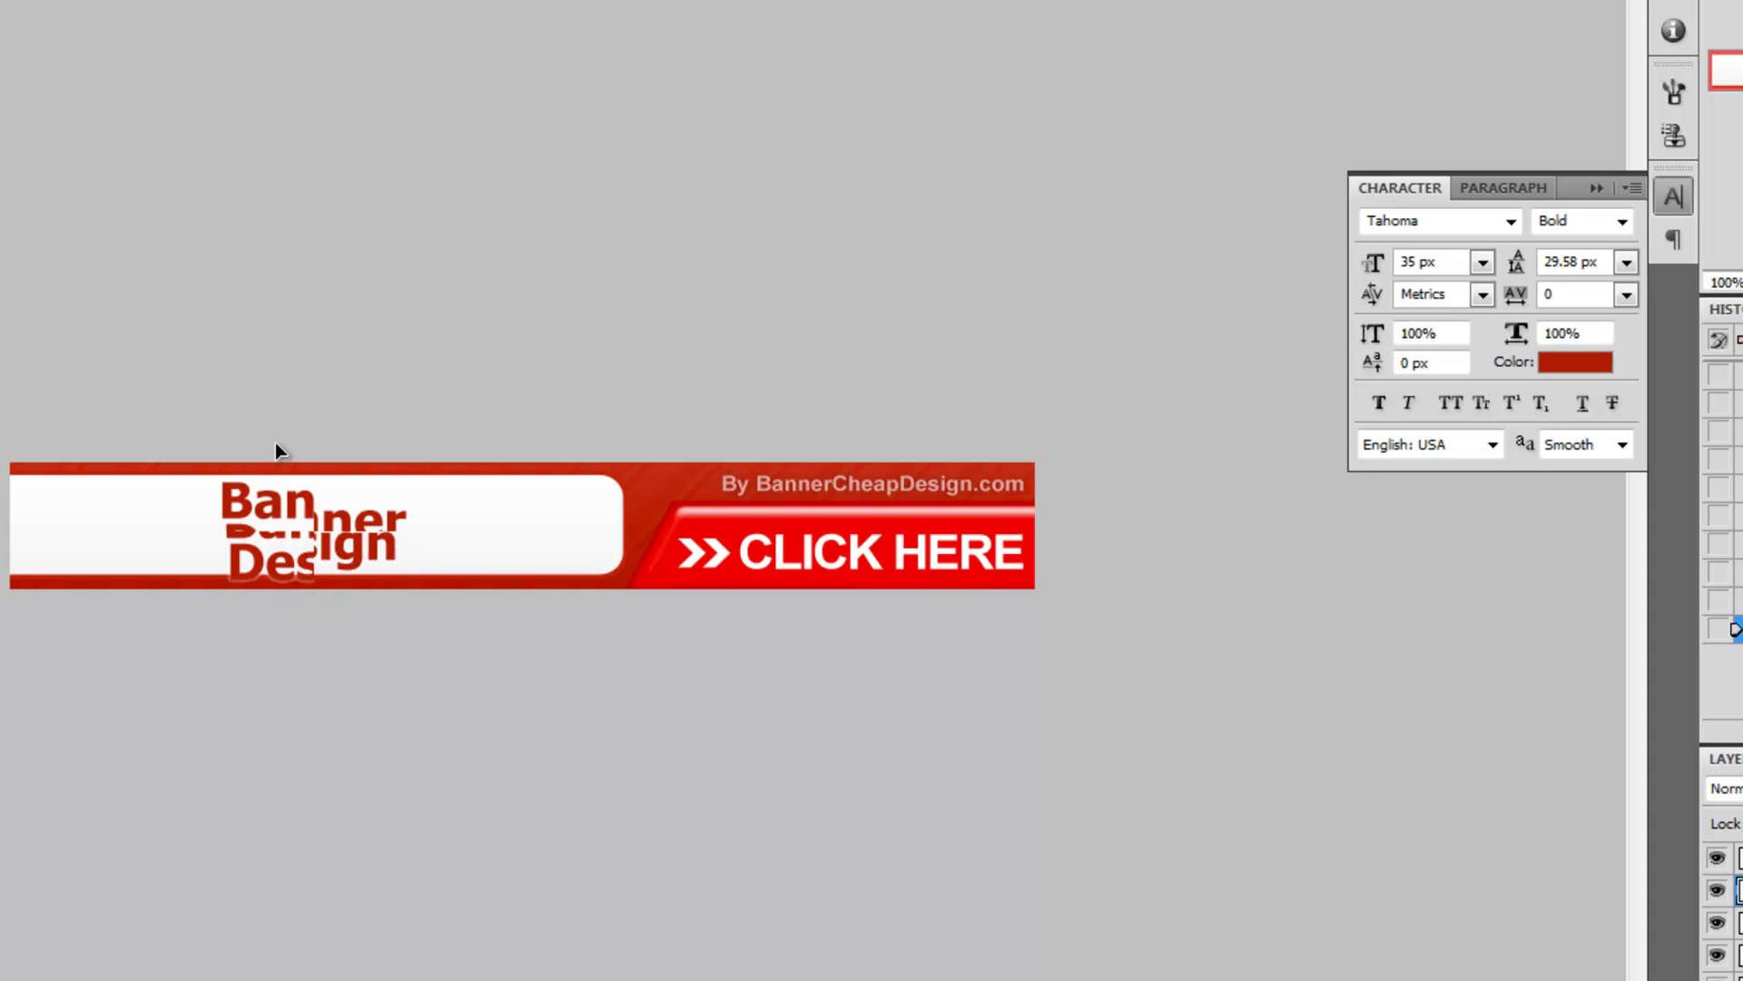
- Set the headline leading to 30 px after trying 60 px, then hide its layer
{"action": "left_click", "coordinate": [1627, 261]}
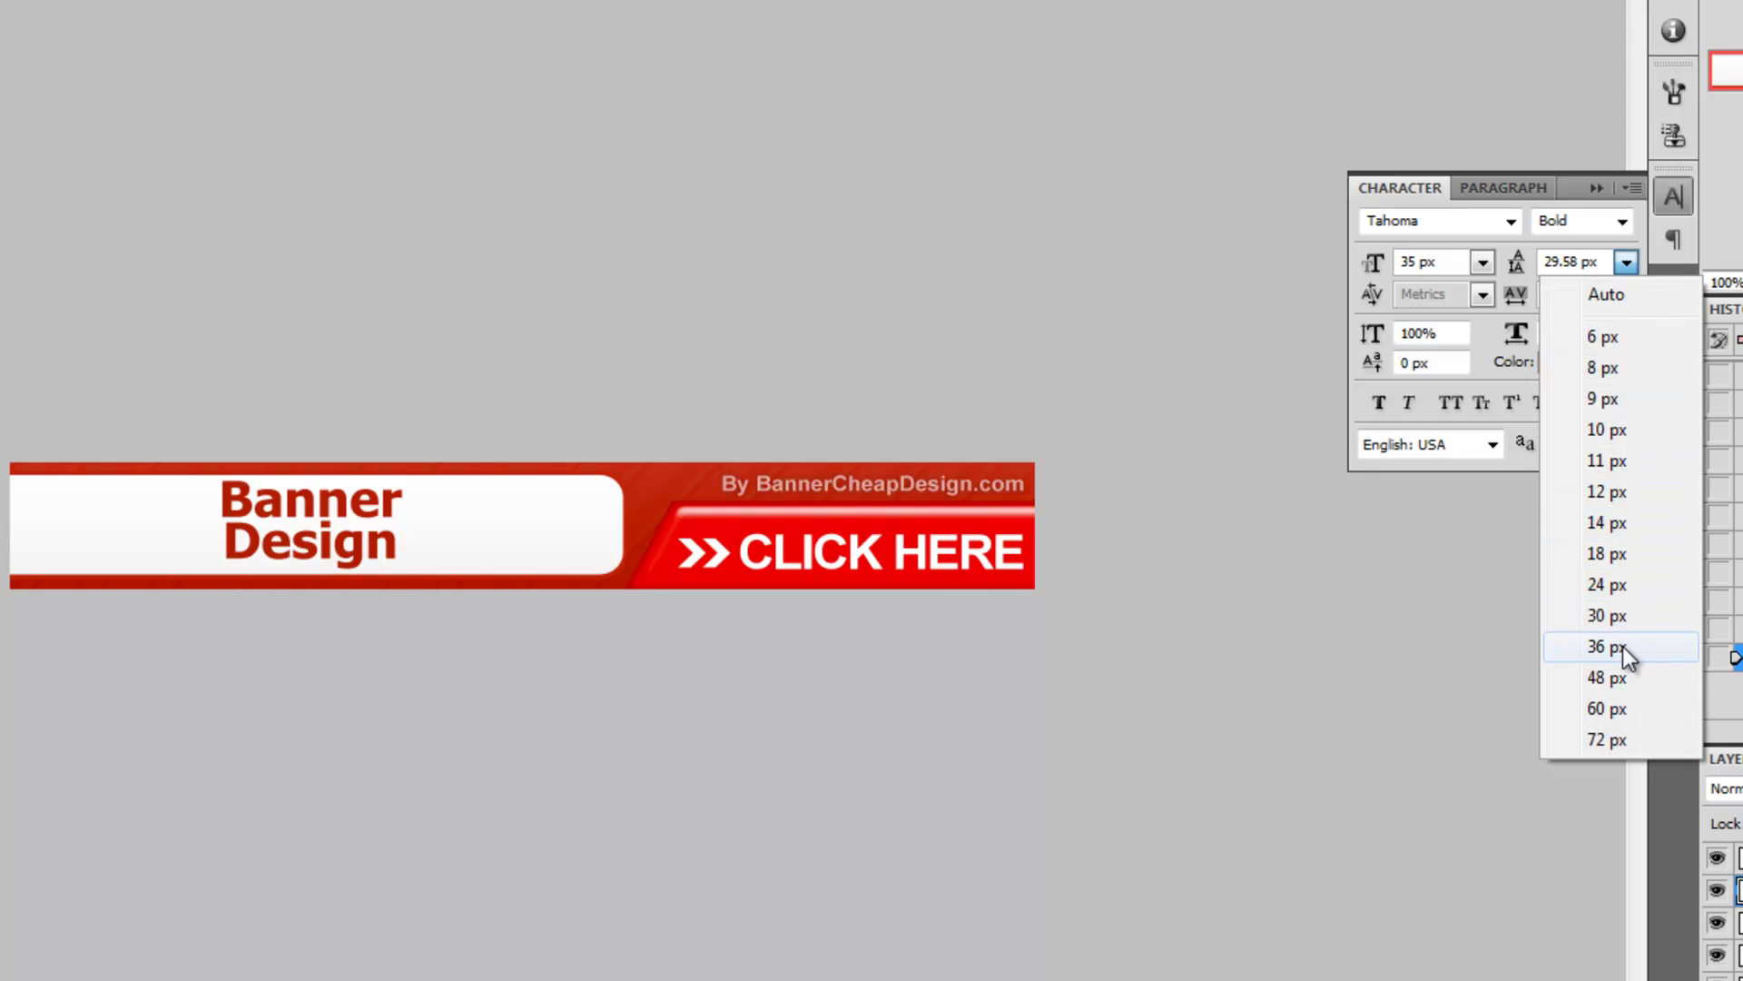
{"action": "left_click", "coordinate": [1619, 708]}
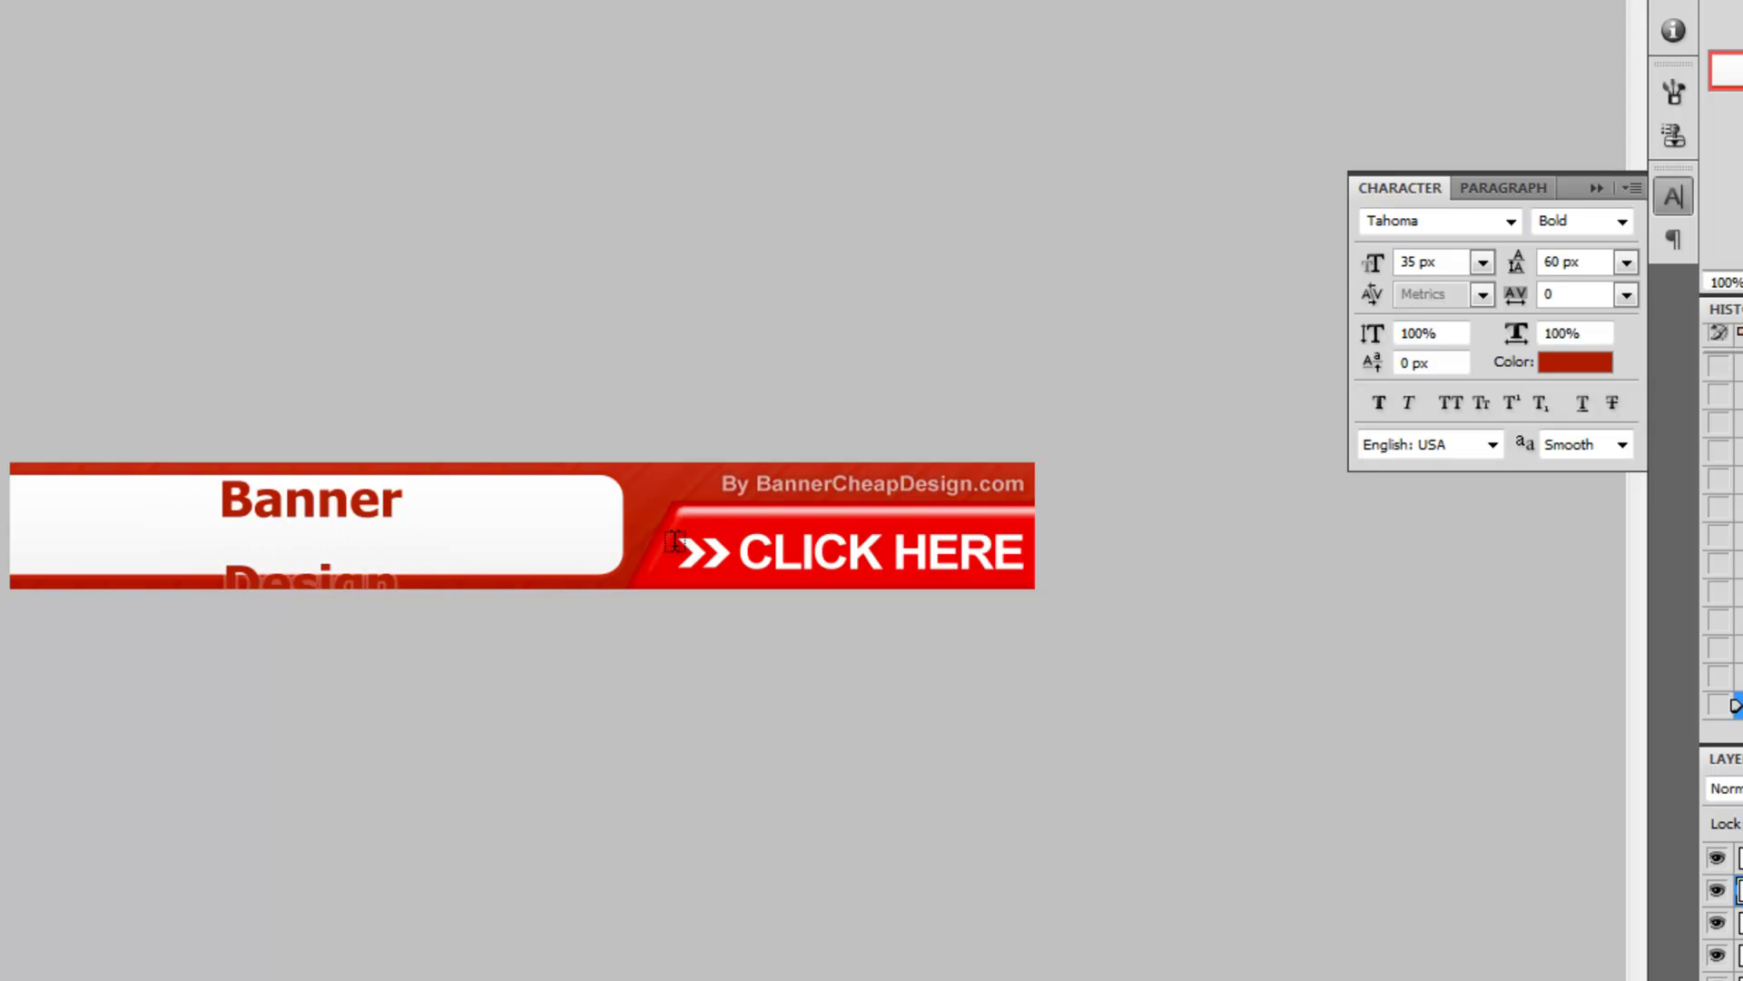
{"action": "left_click", "coordinate": [1626, 262]}
{"action": "left_click", "coordinate": [1607, 615]}
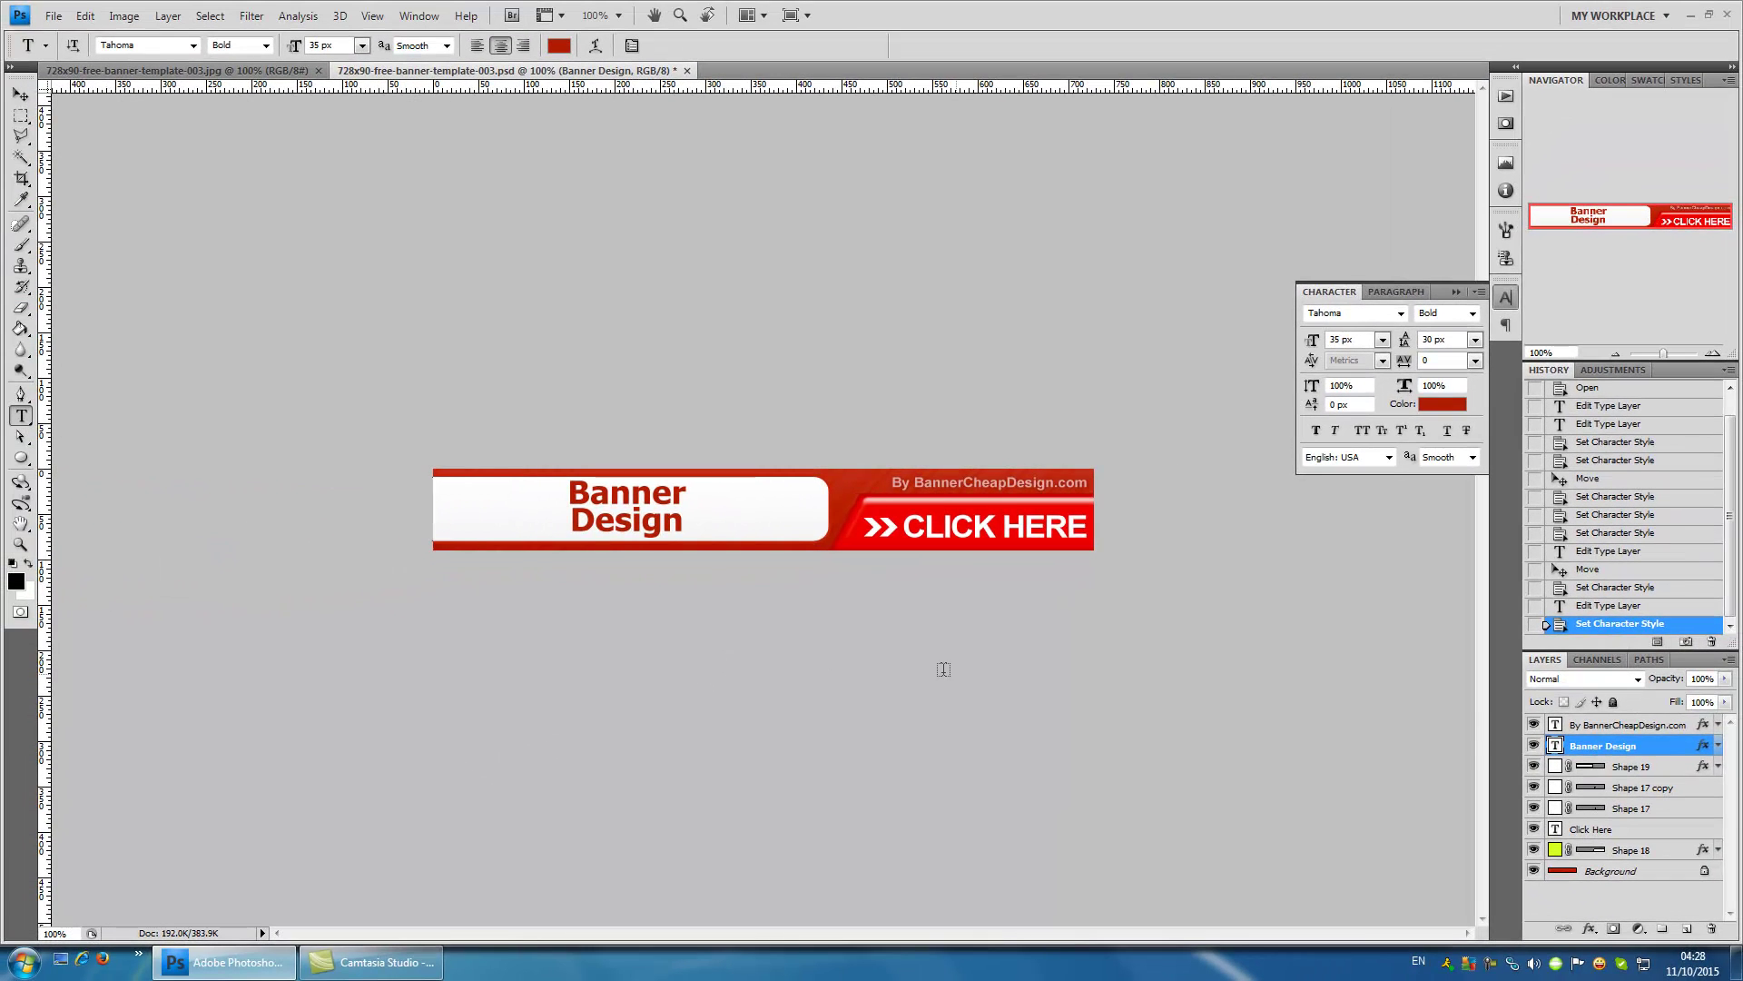
{"action": "left_click", "coordinate": [1533, 745]}
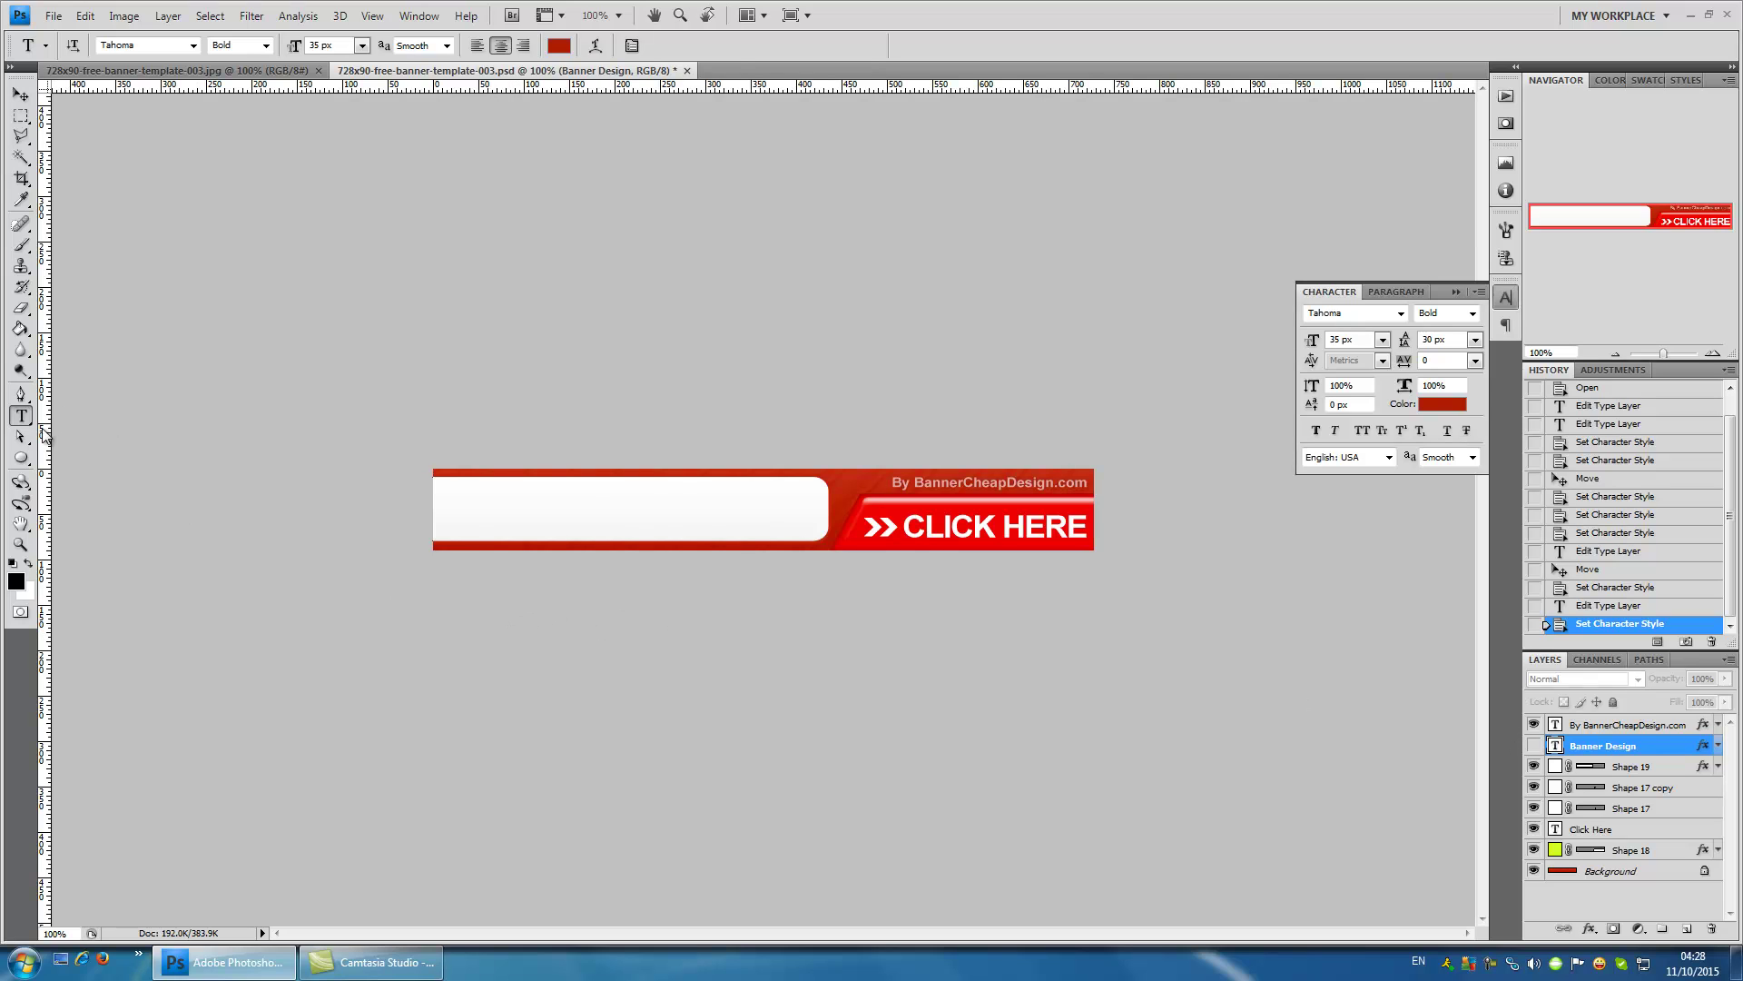
- Type a new single-line 'Banner Design' text layer and drag it into the white panel
{"action": "left_click", "coordinate": [20, 94]}
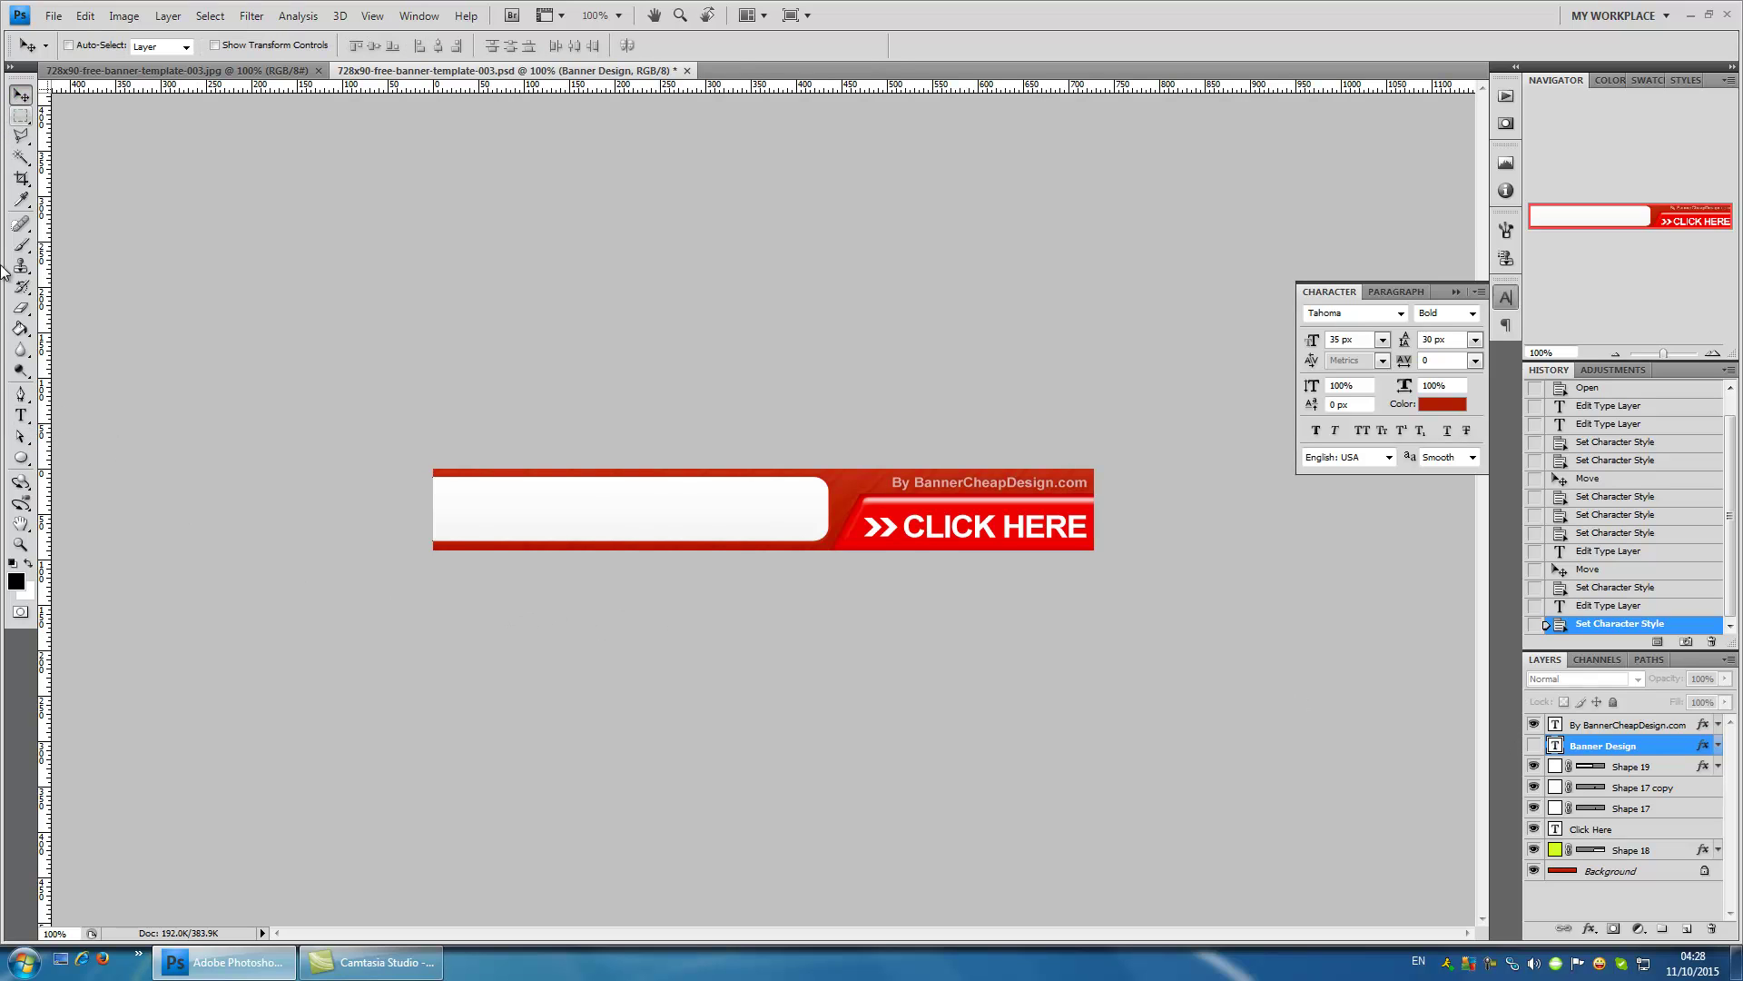
{"action": "left_click", "coordinate": [22, 417]}
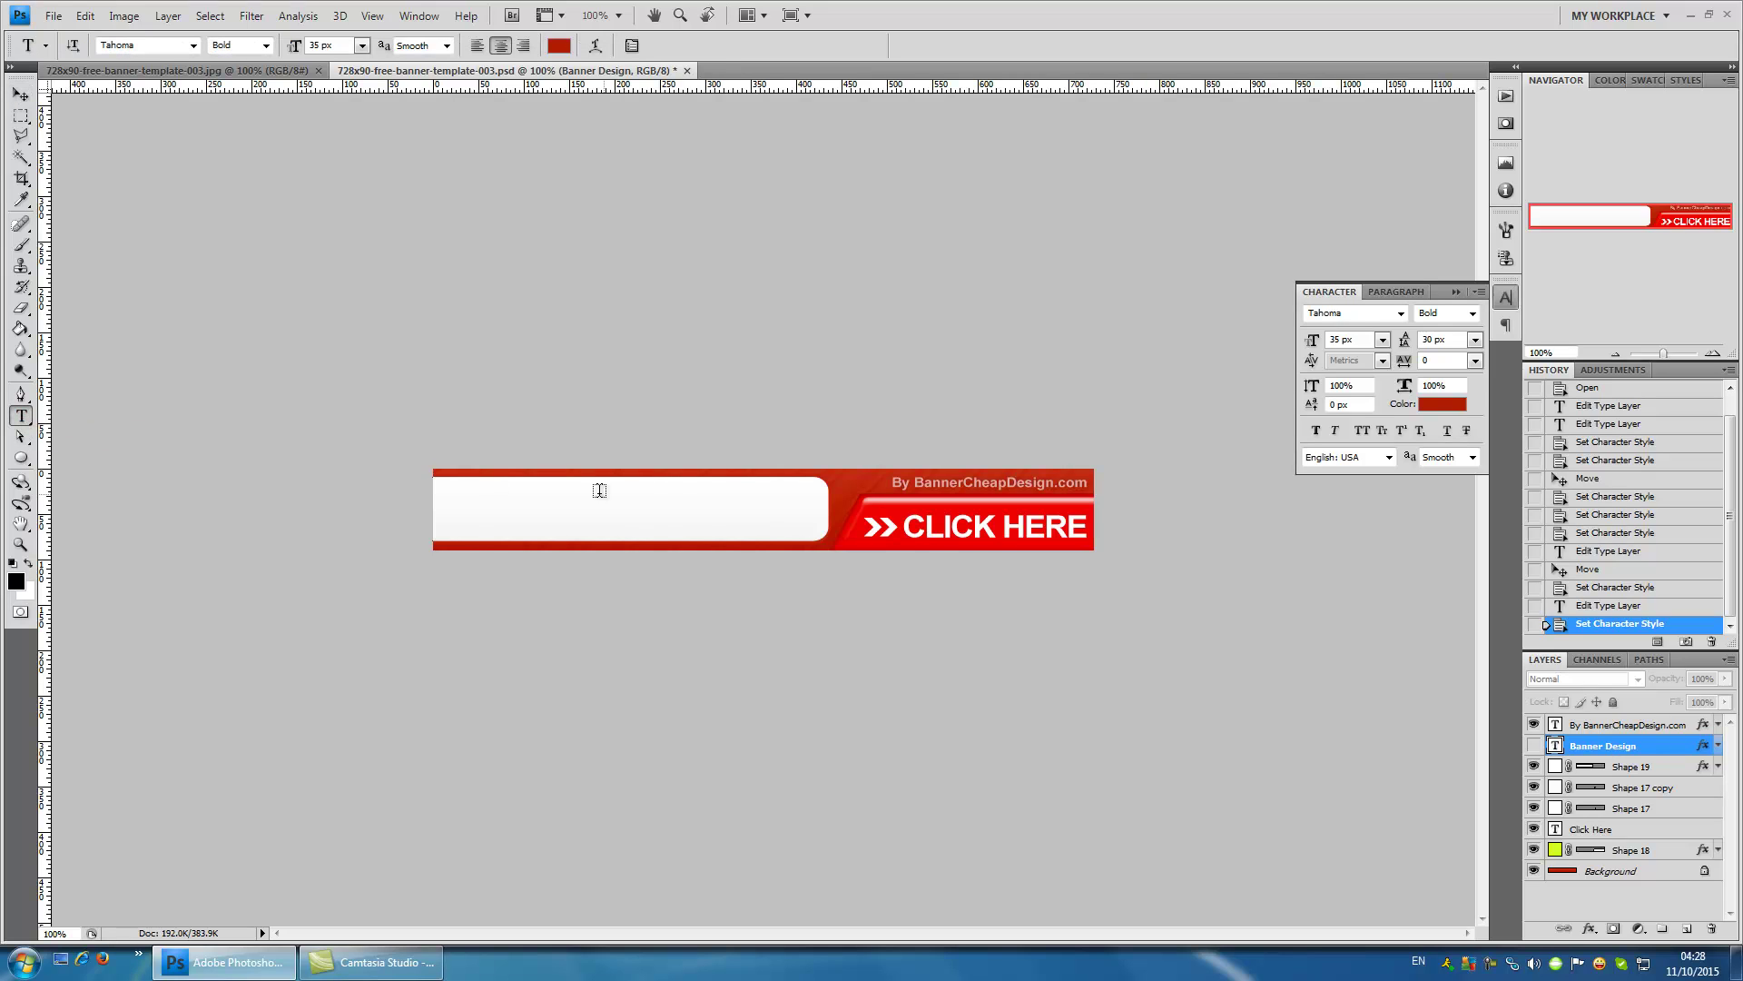
{"action": "left_click", "coordinate": [462, 511]}
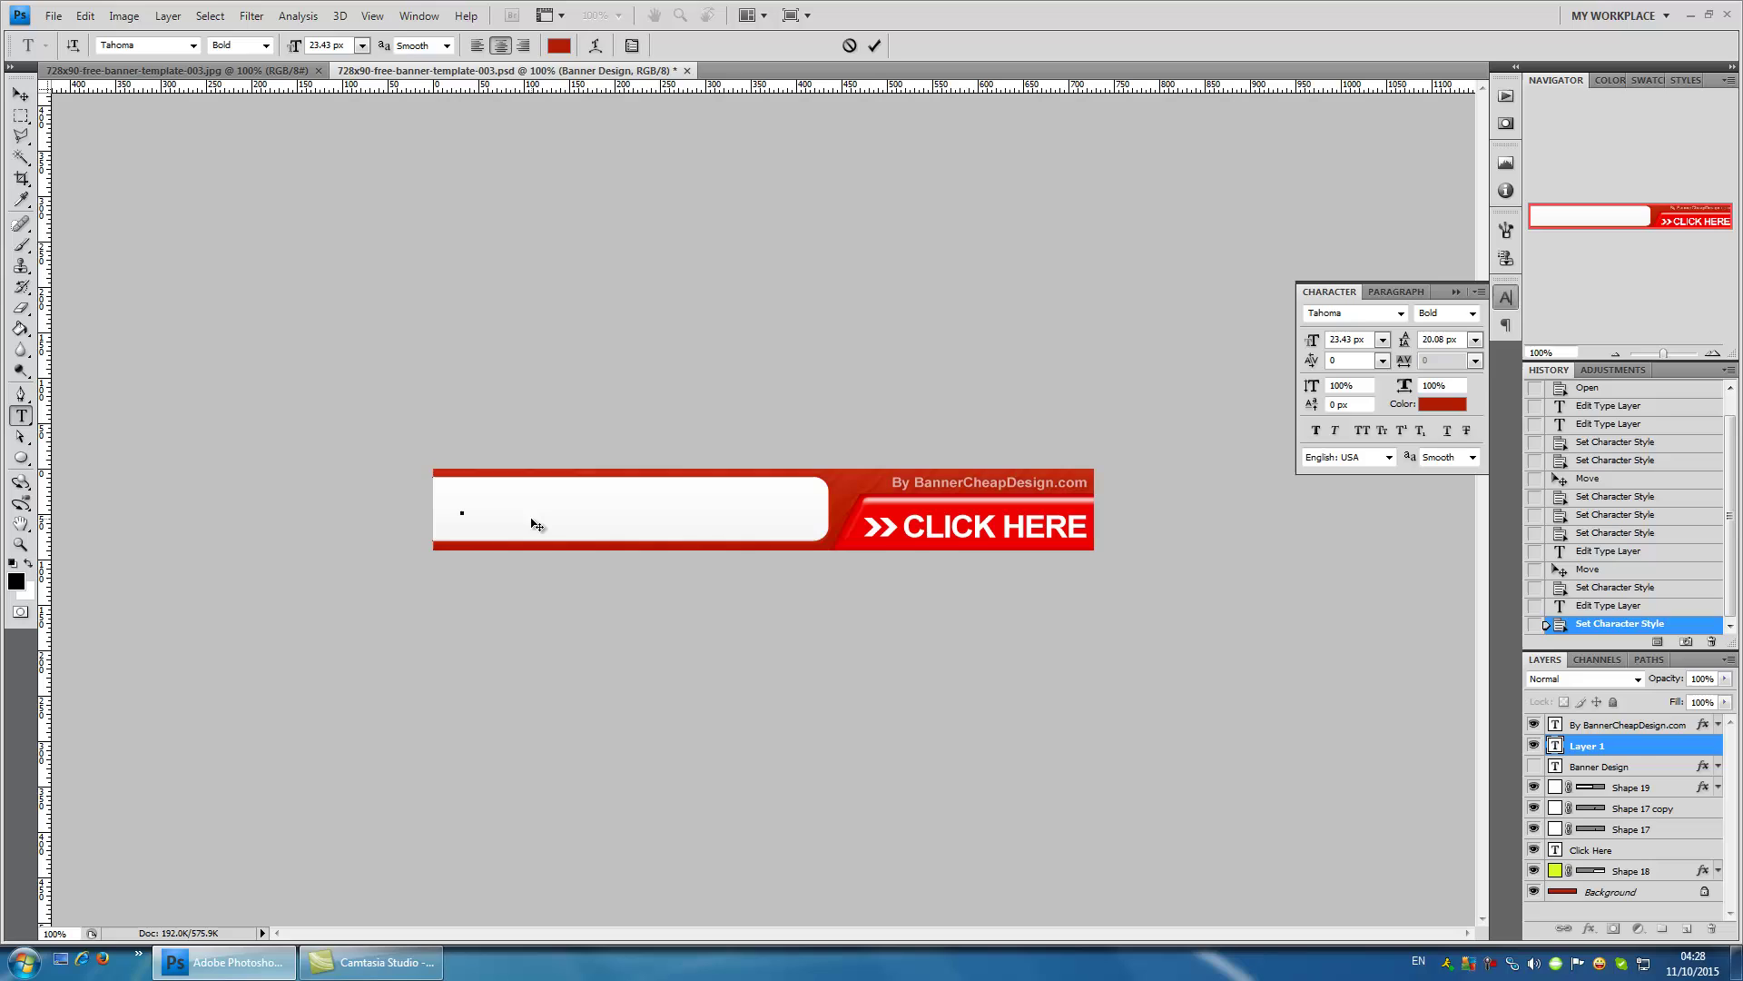
{"action": "type", "text": "Banner "}
{"action": "type", "text": "Design"}
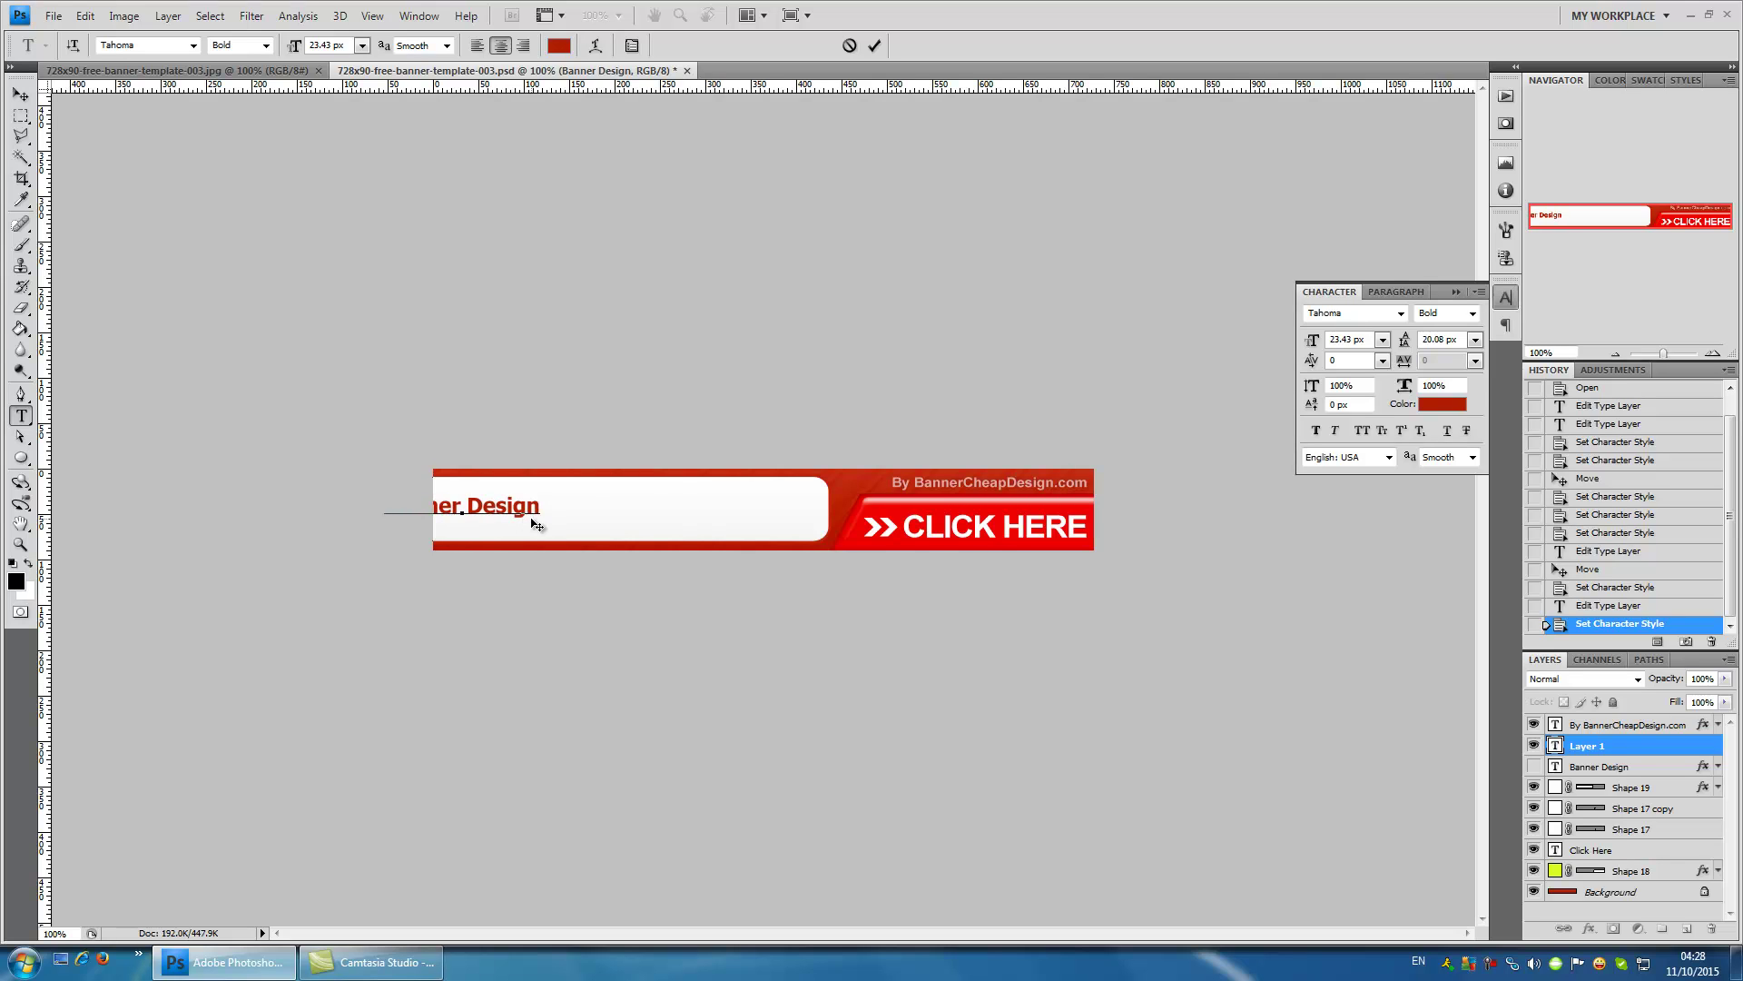
{"action": "left_click", "coordinate": [874, 46]}
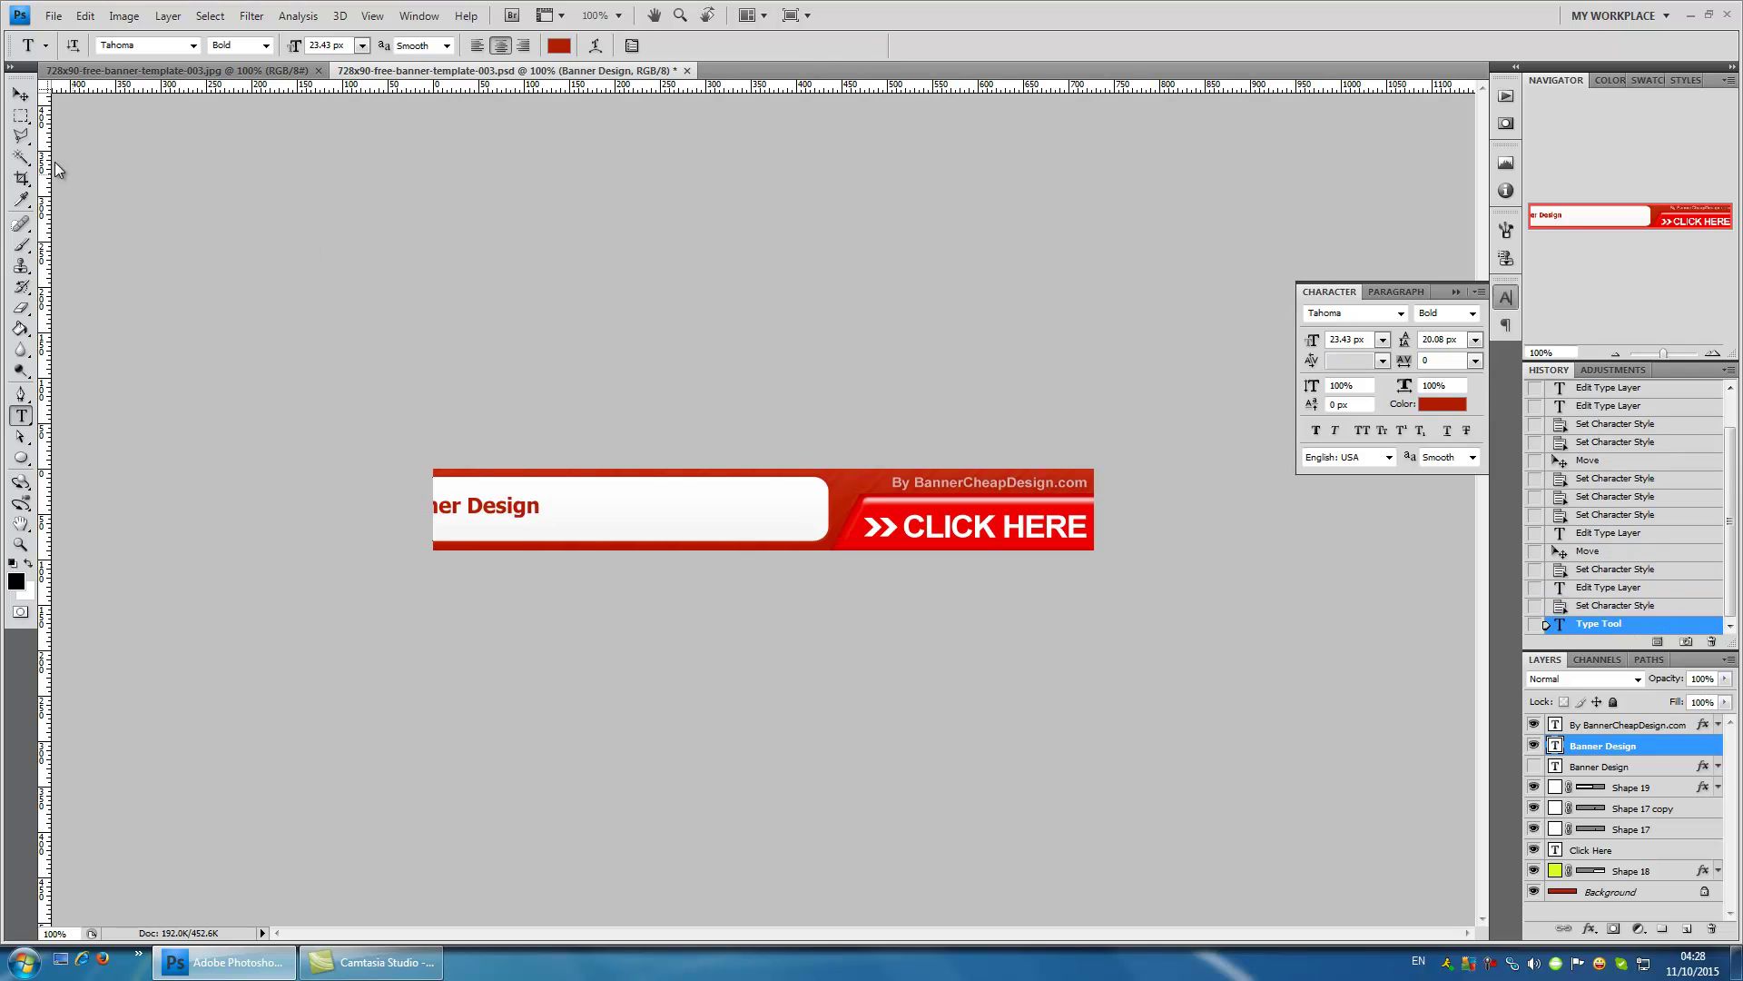
{"action": "left_click", "coordinate": [18, 102]}
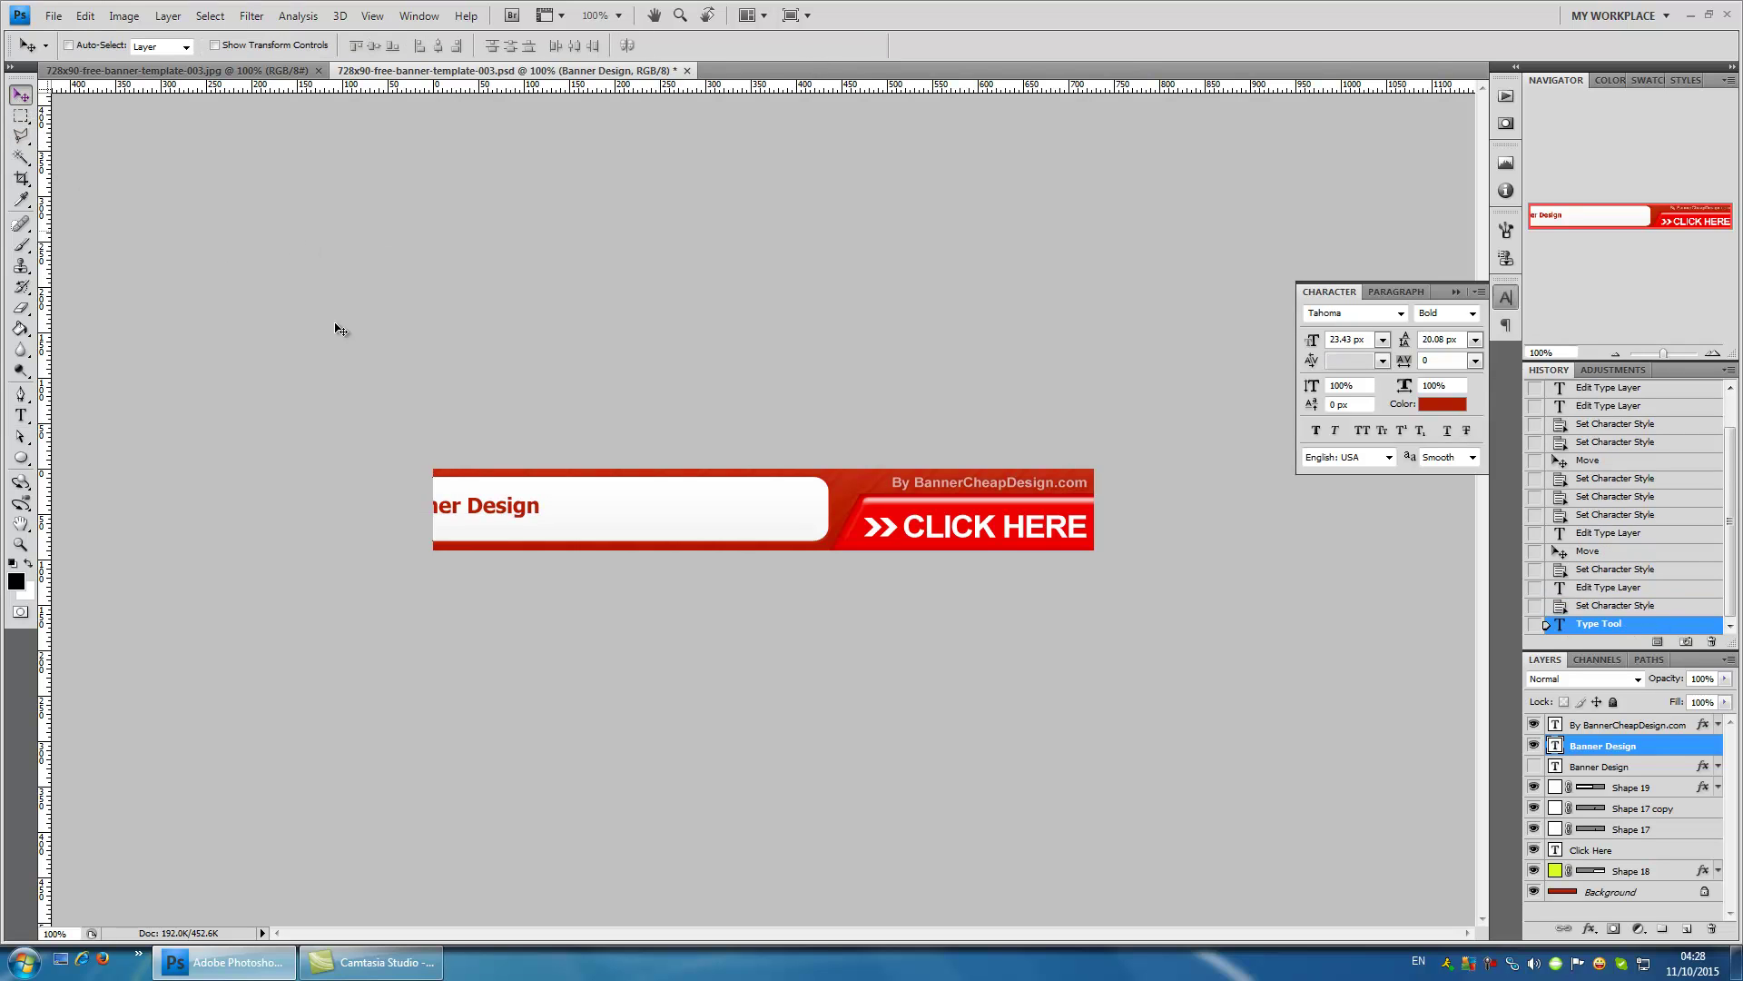
{"action": "left_click_drag", "start_coordinate": [538, 501], "coordinate": [673, 503]}
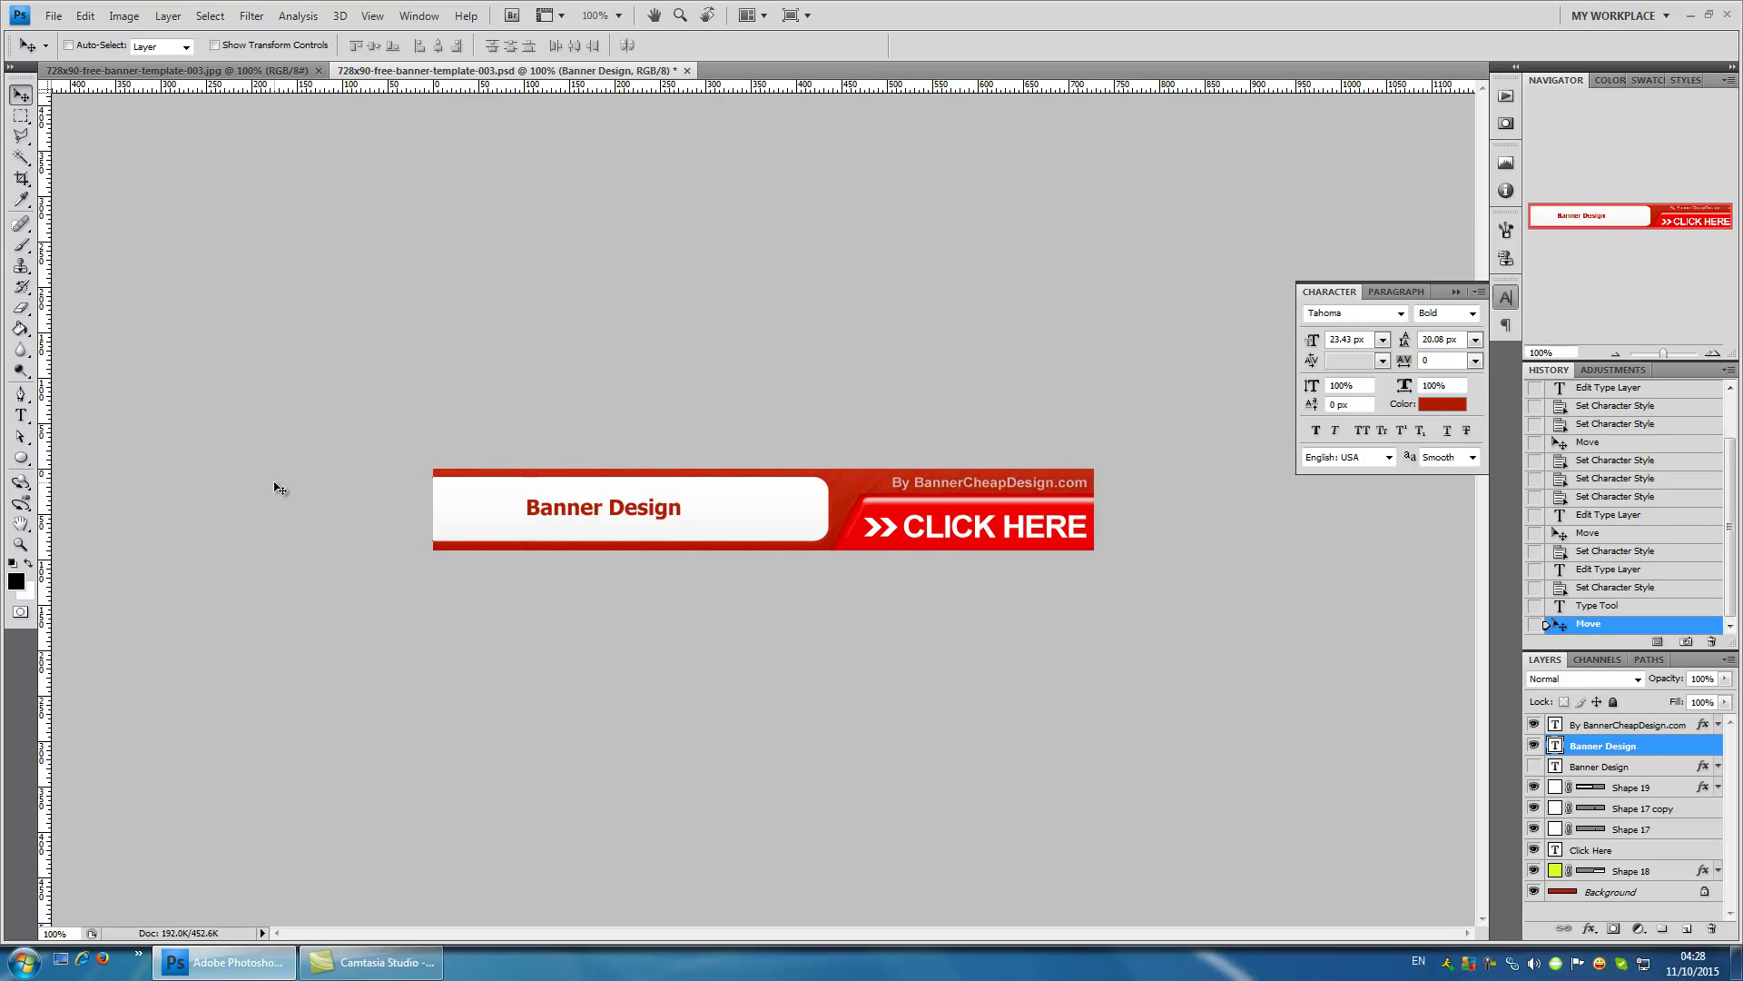
- Enlarge the new headline to 48 px and nudge it slightly right and down
{"action": "left_click", "coordinate": [26, 416]}
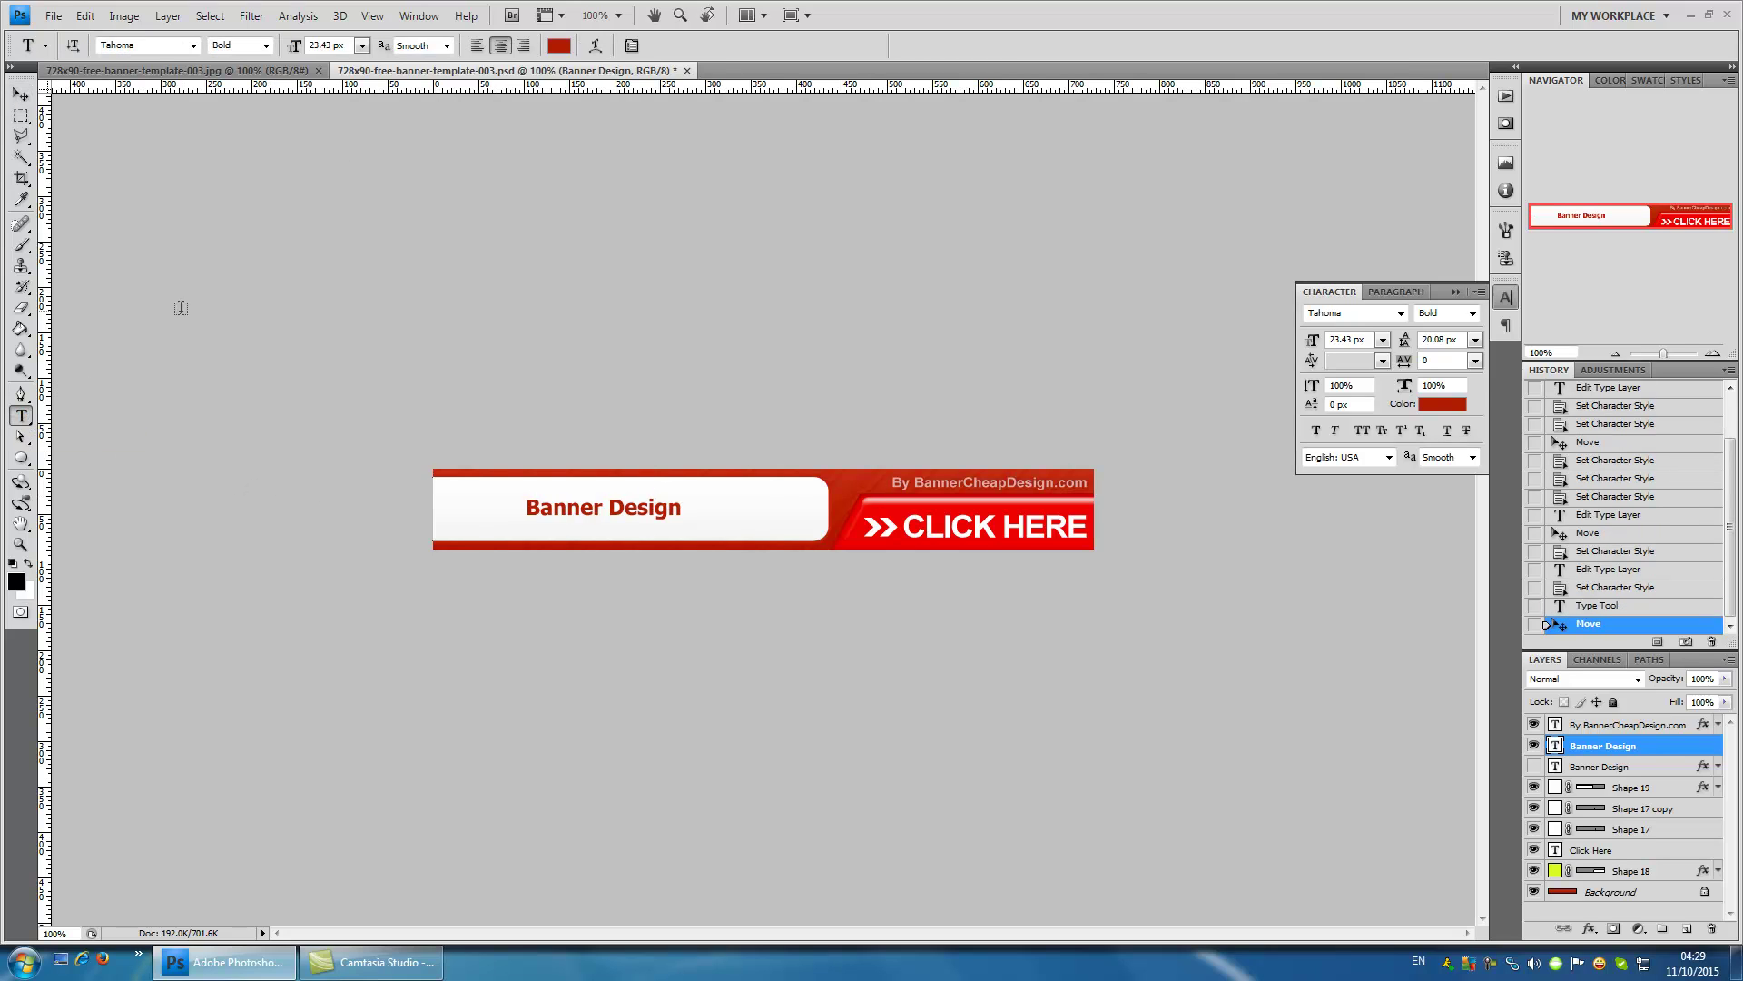
{"action": "left_click", "coordinate": [361, 45]}
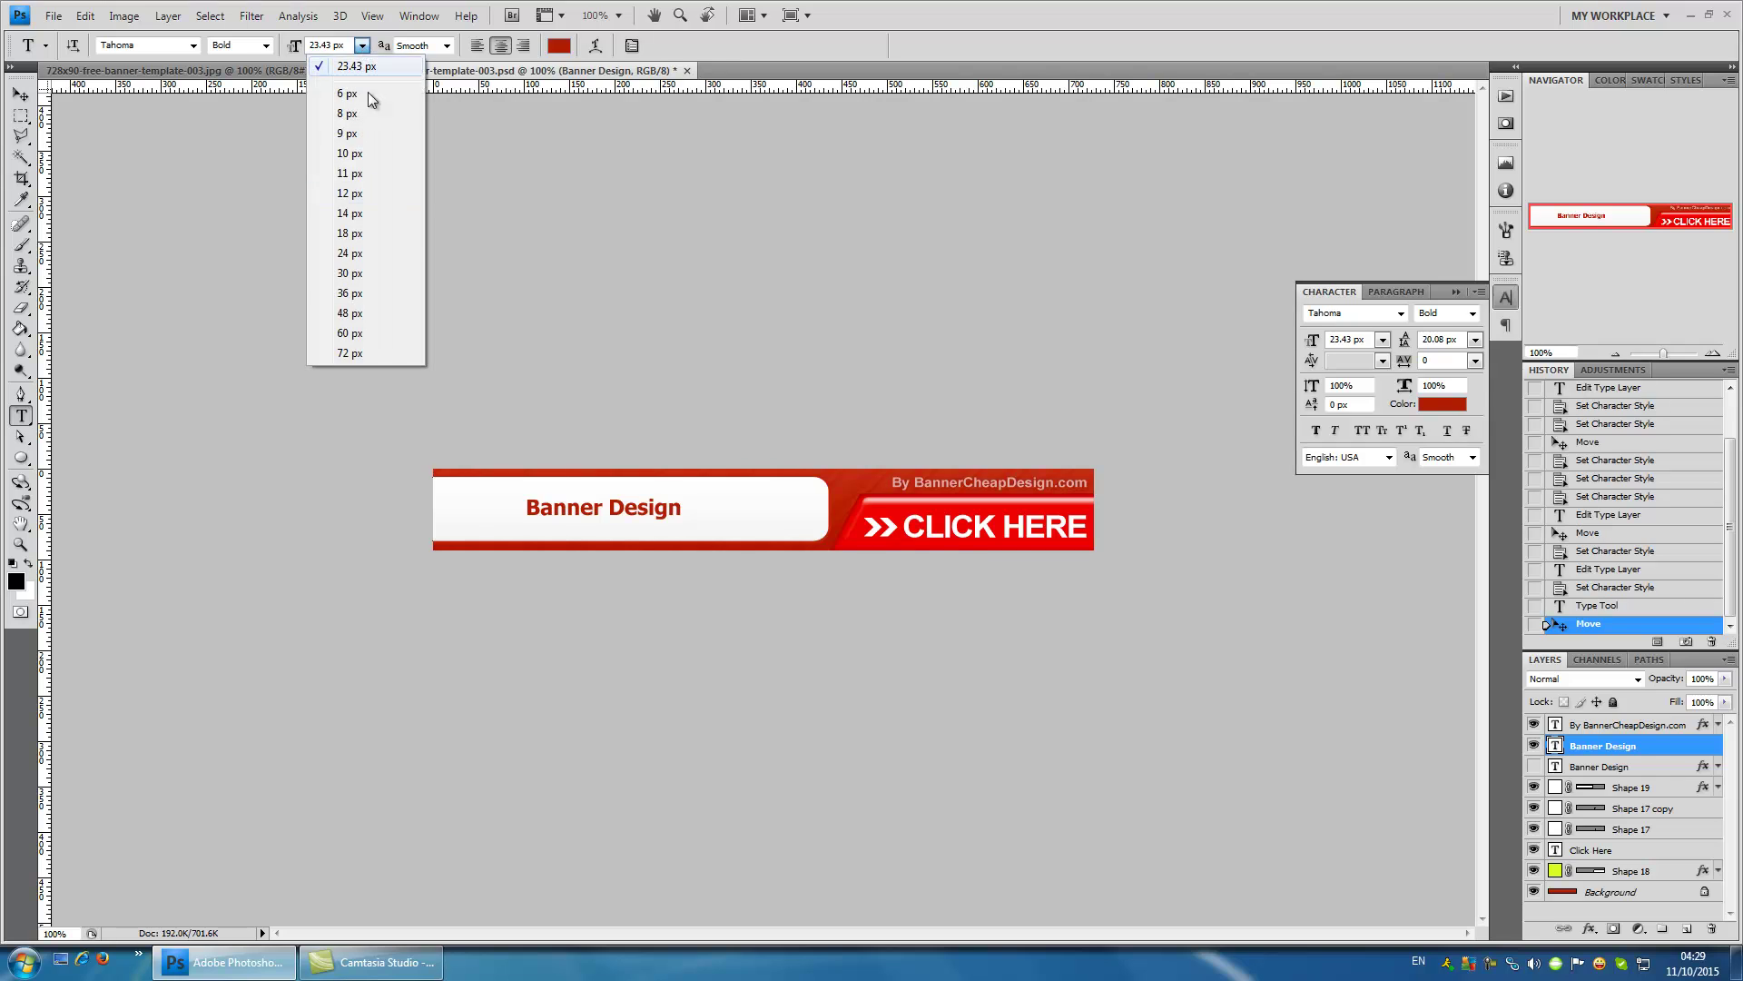
{"action": "left_click", "coordinate": [350, 313]}
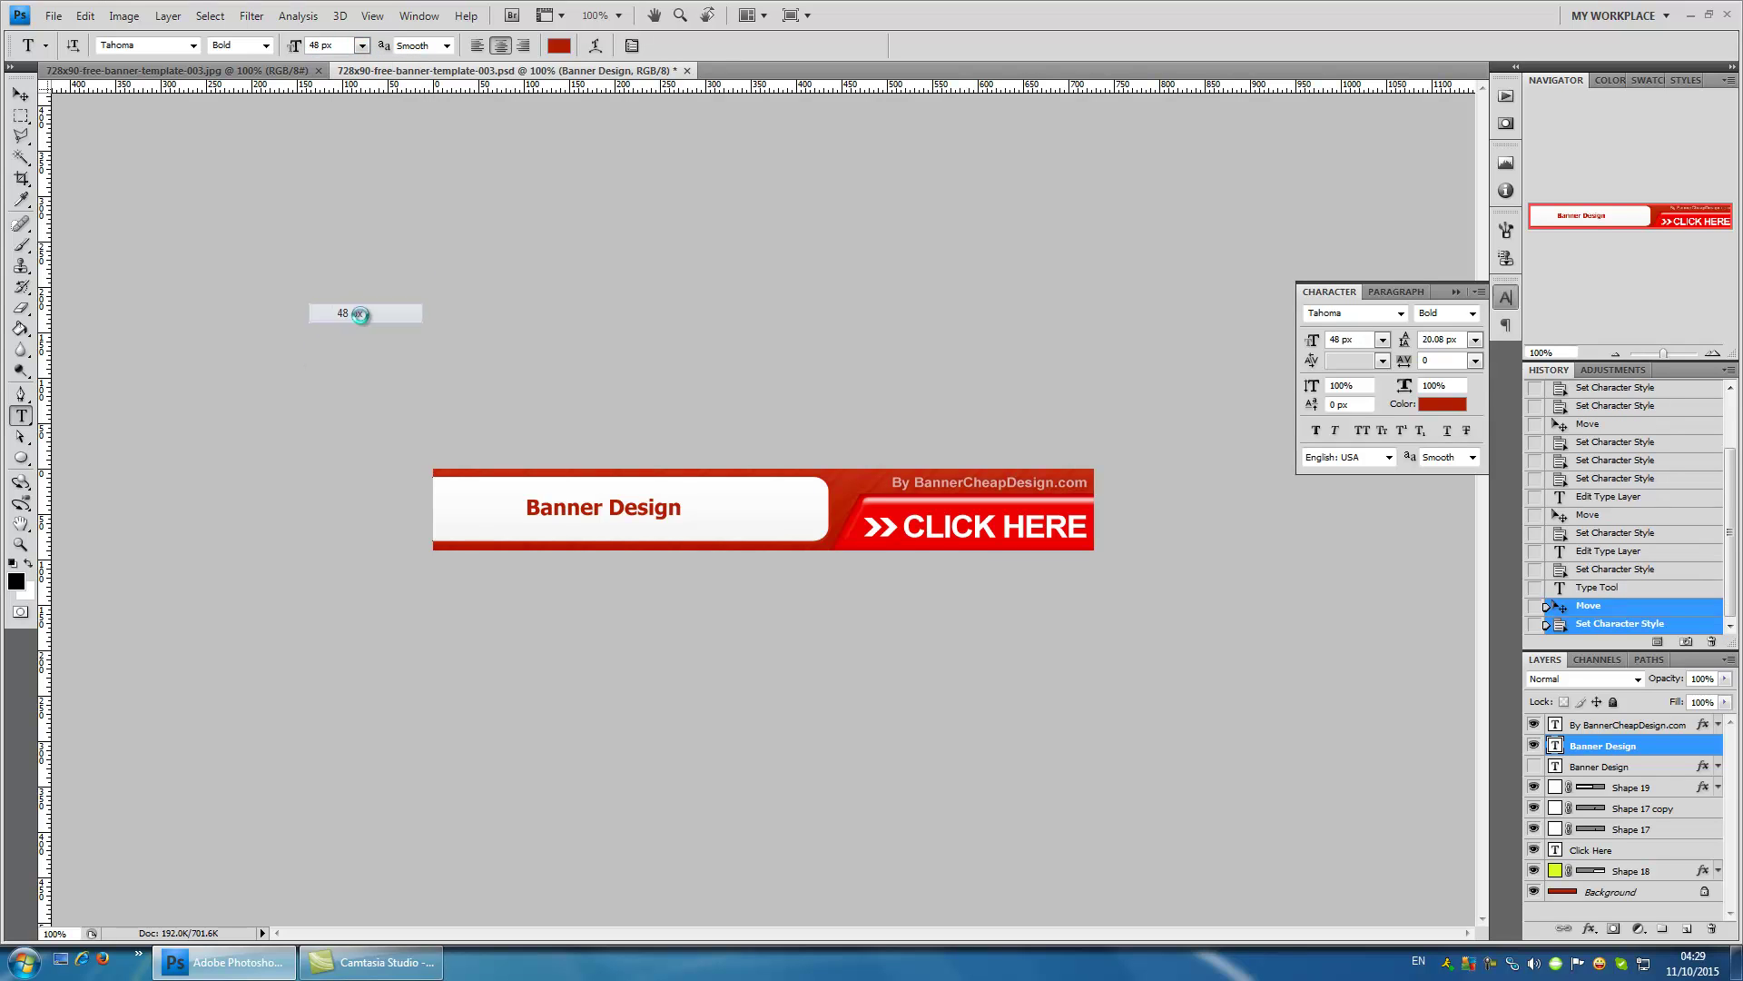
{"action": "left_click", "coordinate": [20, 94]}
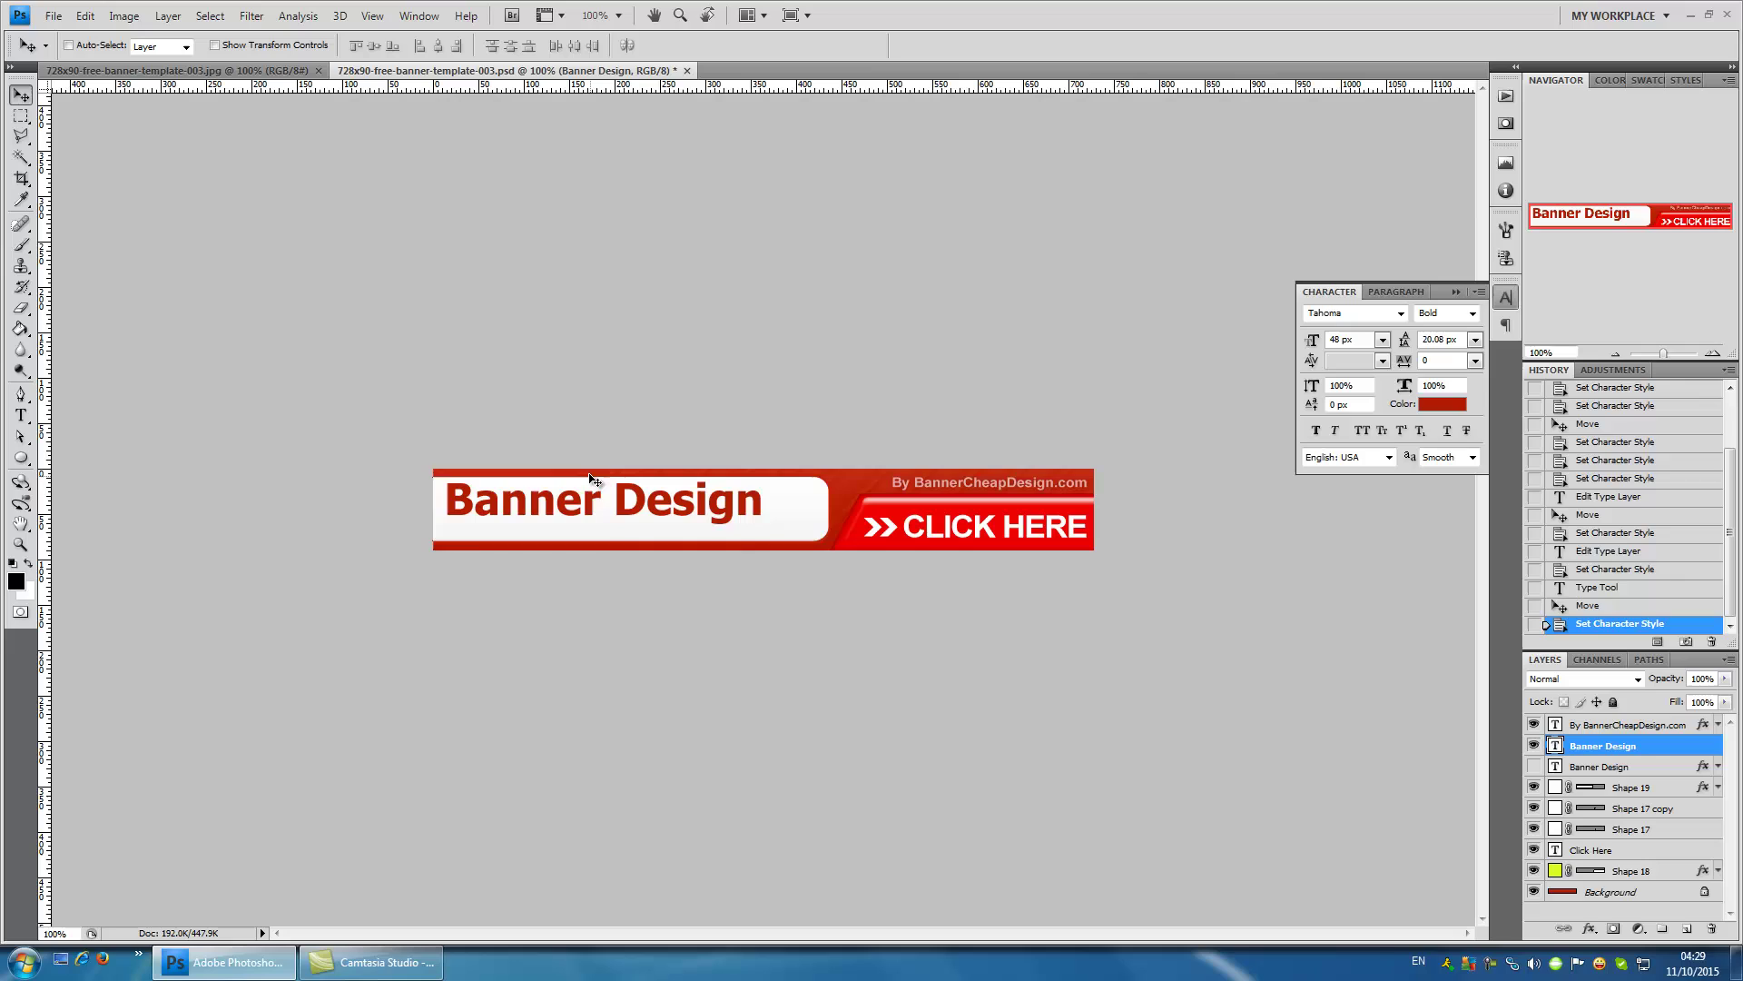
{"action": "left_click_drag", "start_coordinate": [602, 491], "coordinate": [615, 502]}
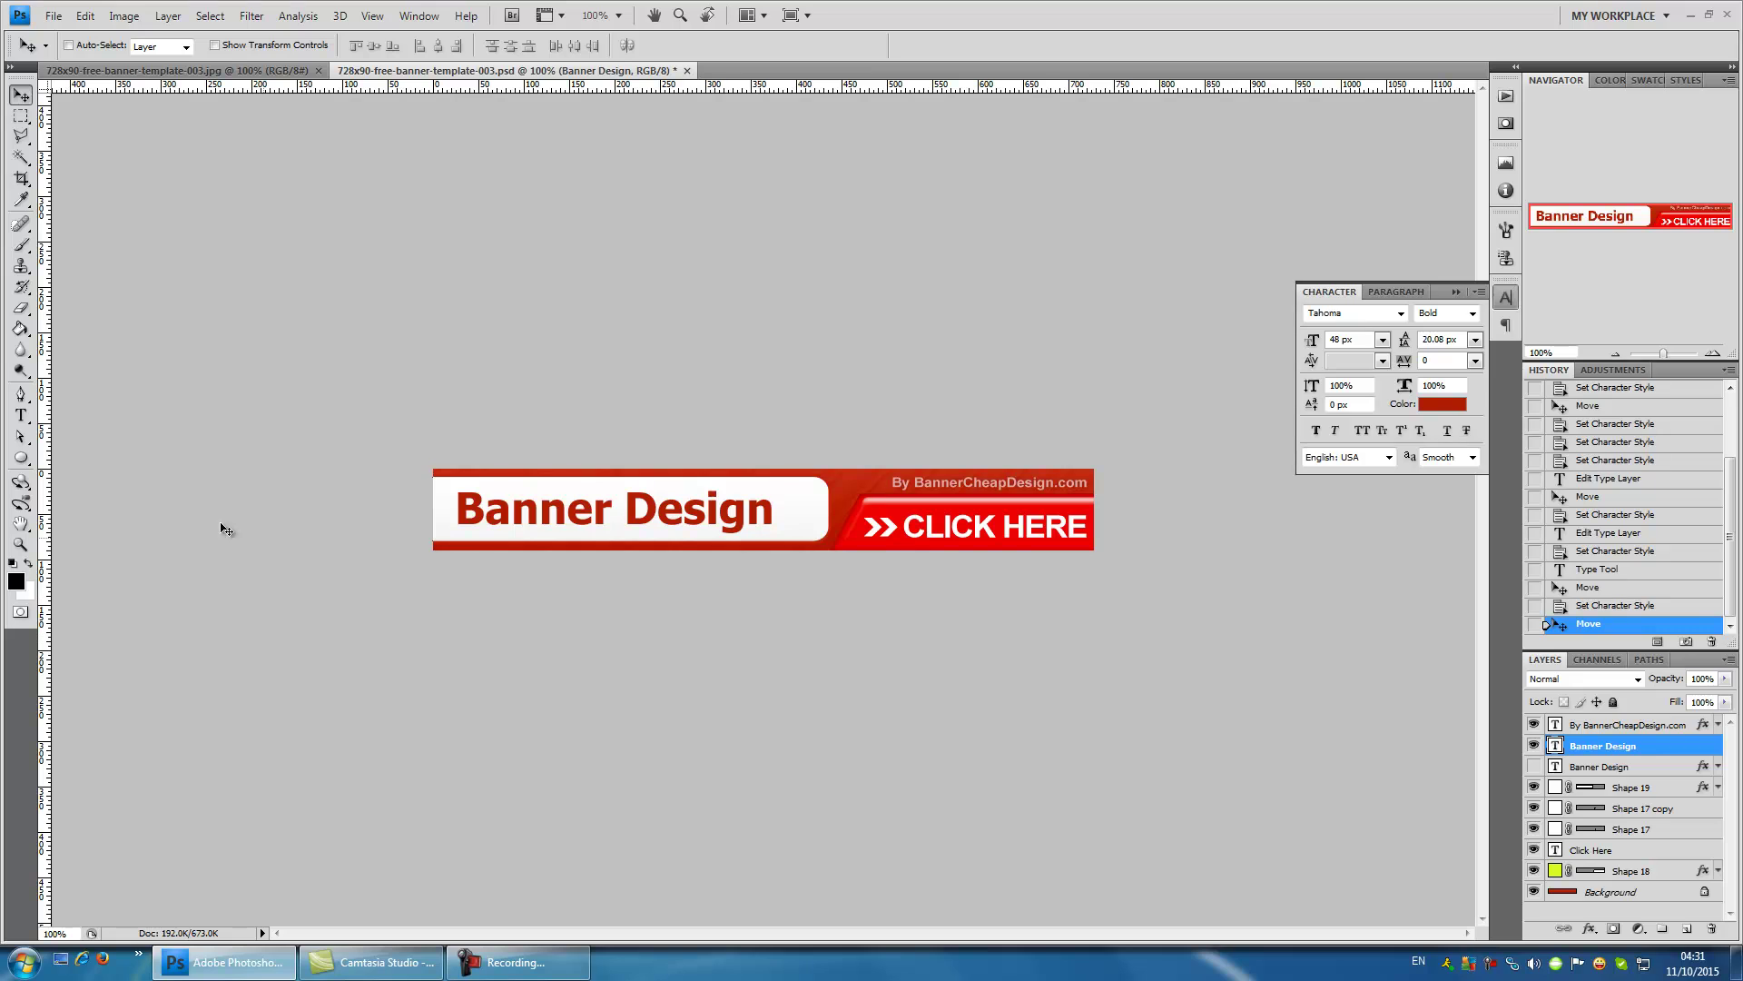
- Change the headline text colour from dark red to black (000000)
{"action": "left_click", "coordinate": [26, 418]}
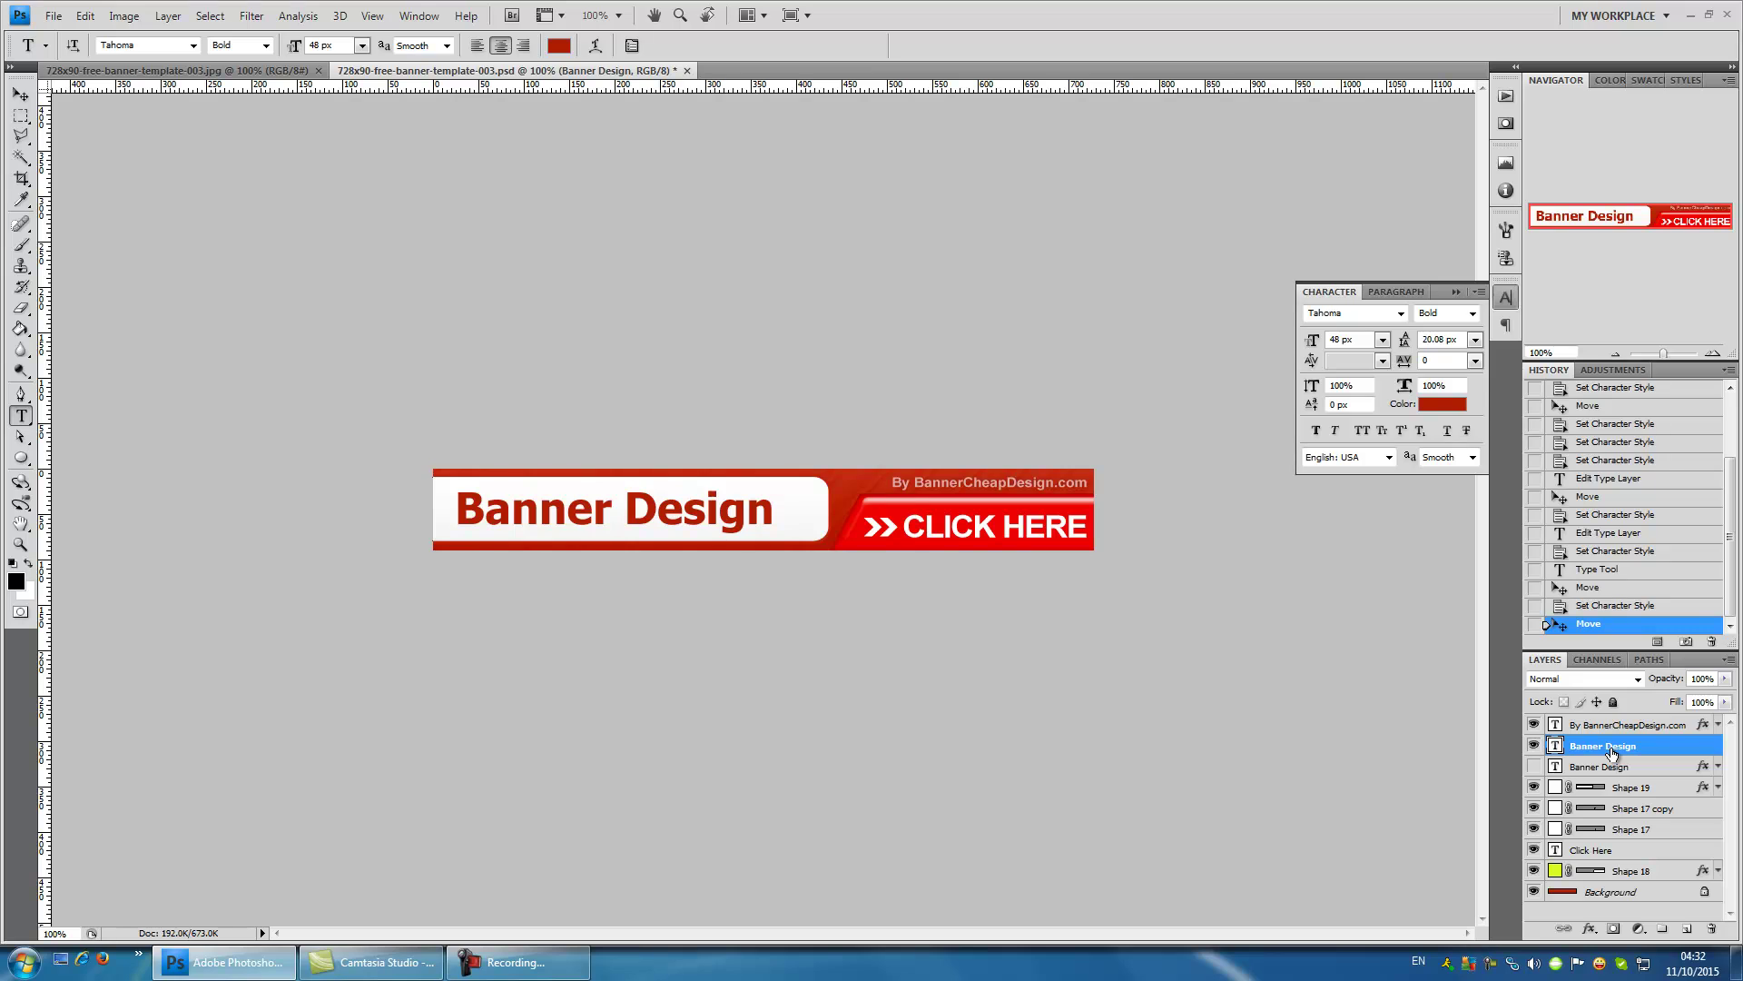
{"action": "left_click", "coordinate": [559, 47]}
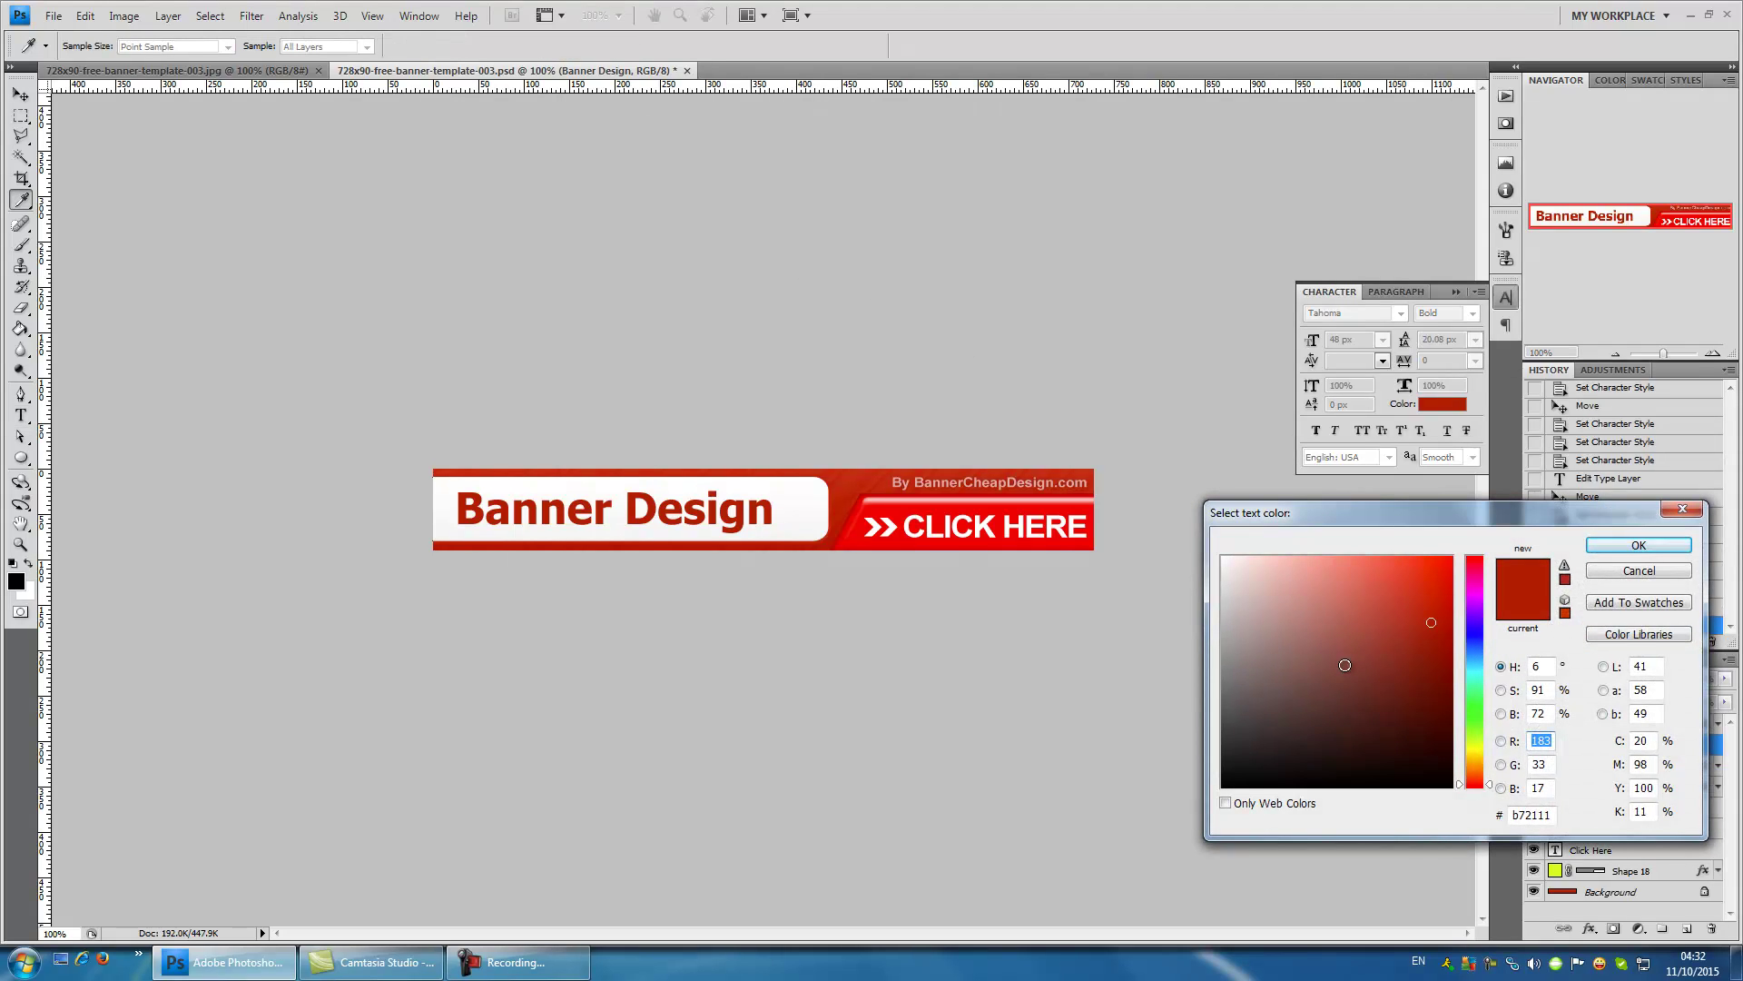
{"action": "left_click", "coordinate": [1356, 787]}
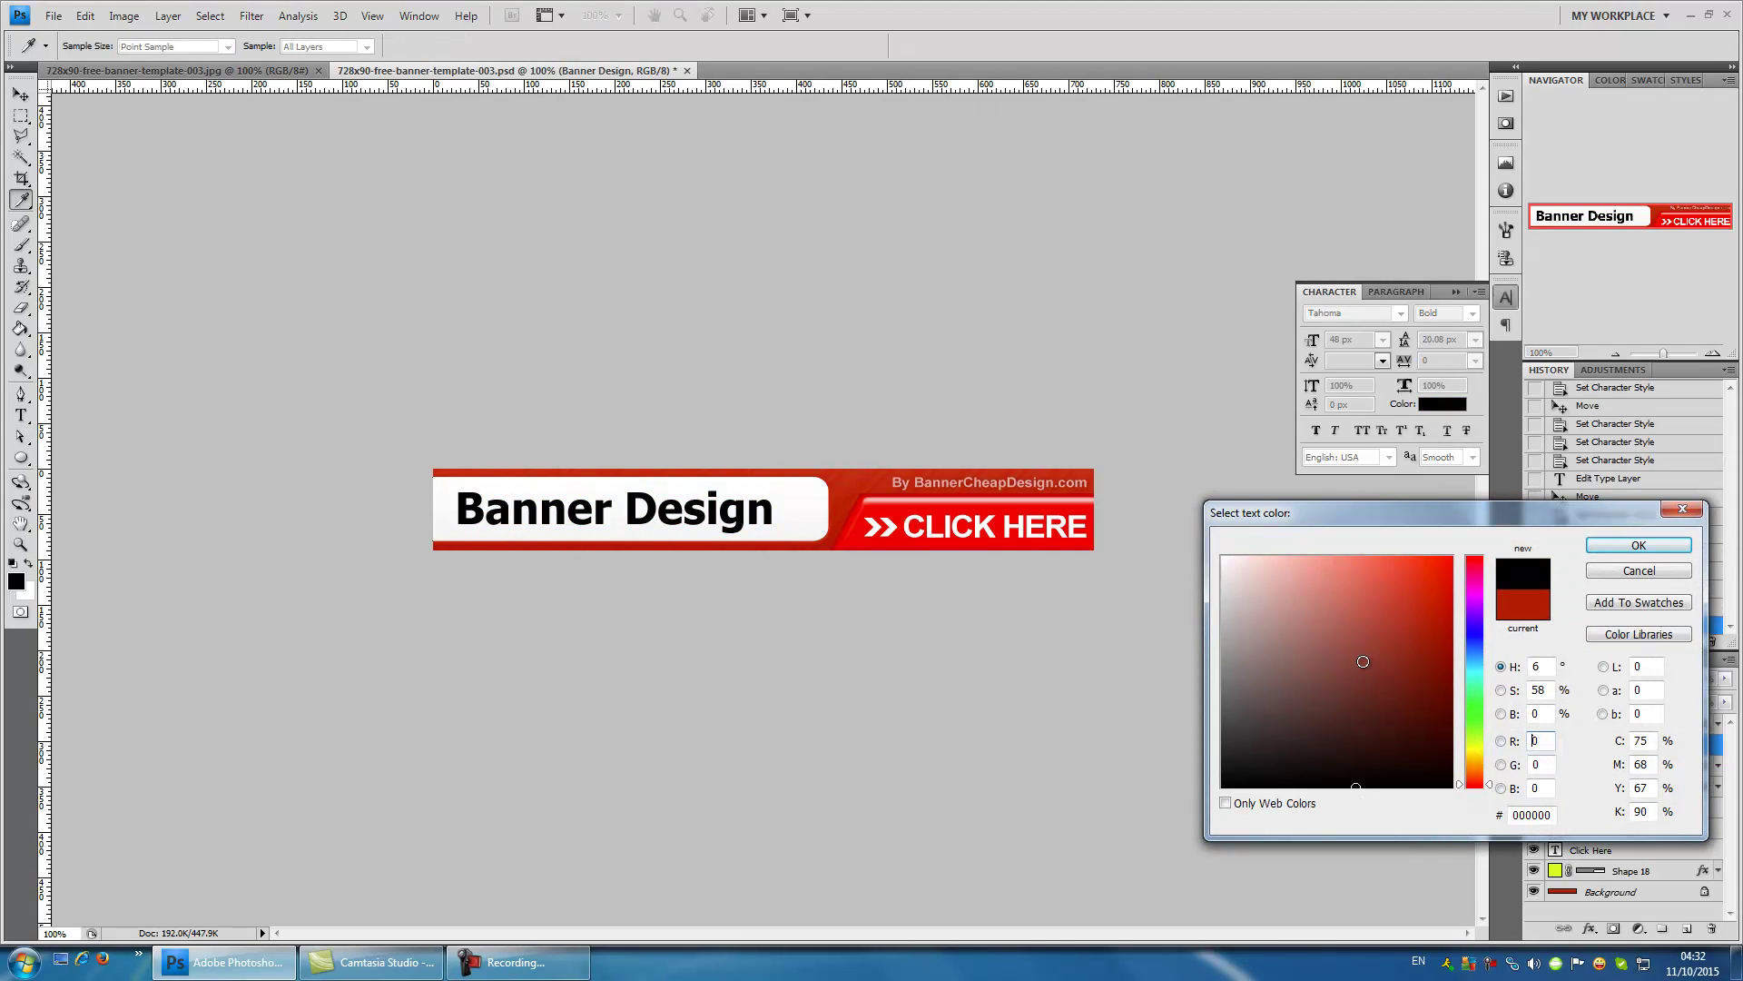
{"action": "left_click", "coordinate": [1631, 544]}
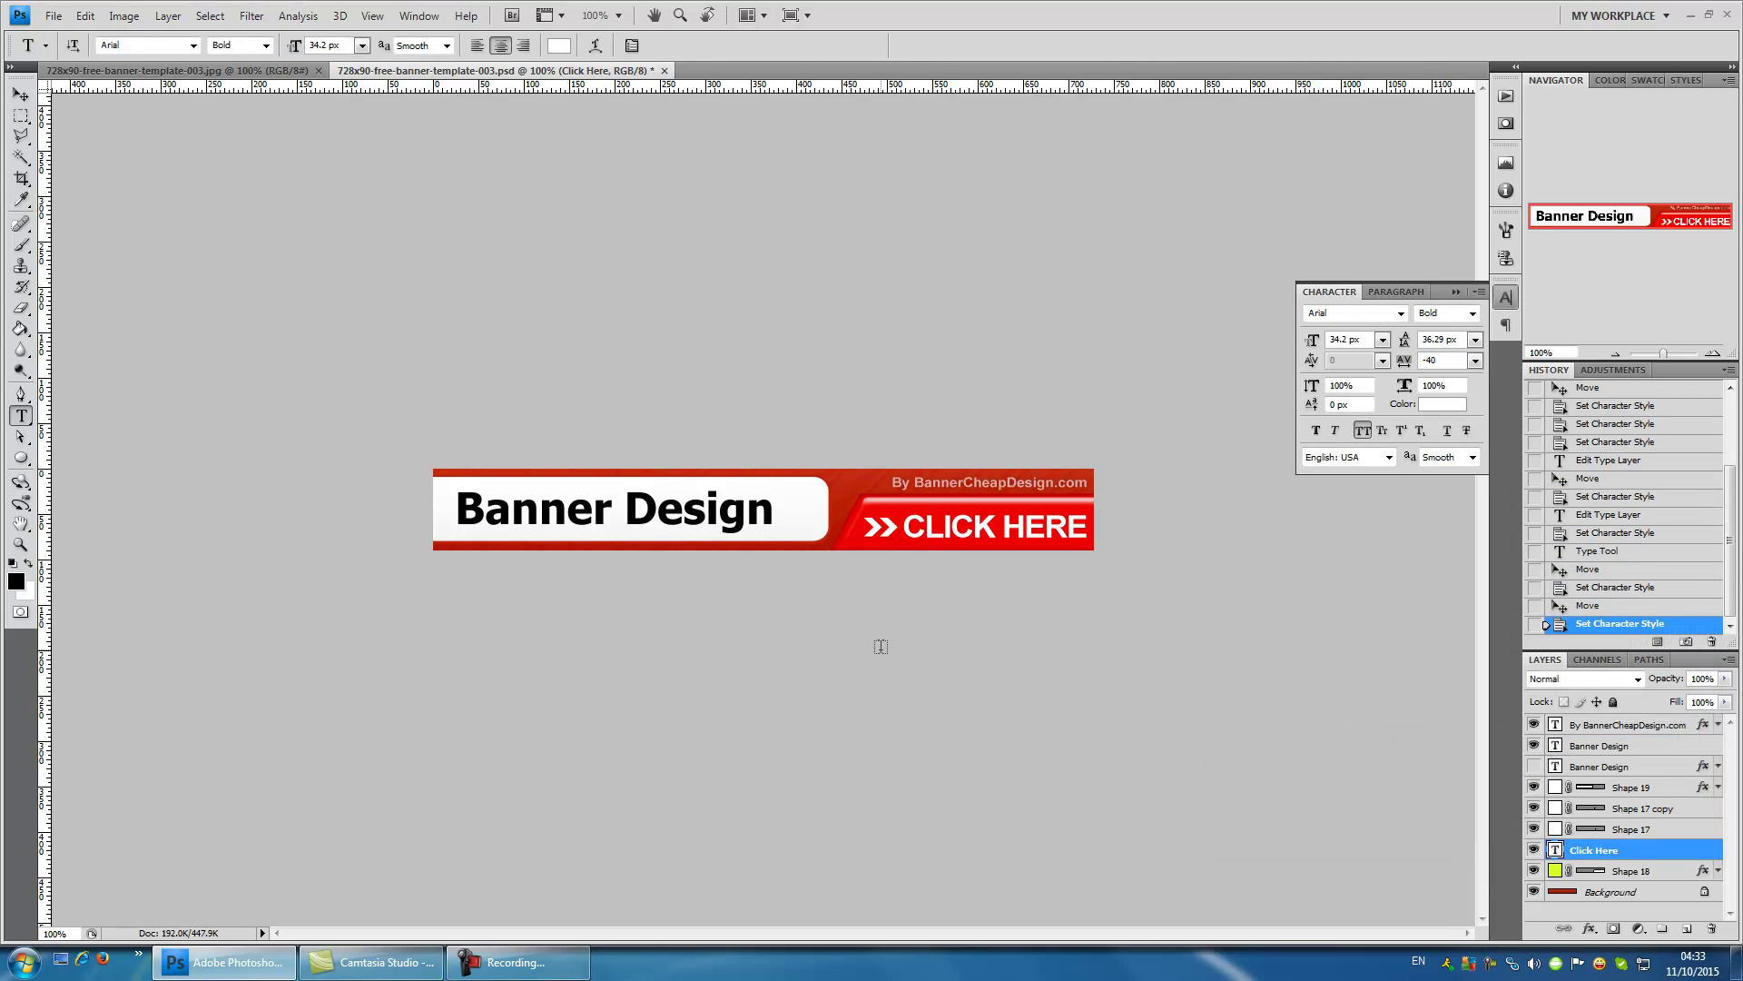
- Replace the button text CLICK HERE with LEAN MORE and commit it
{"action": "double_click", "coordinate": [959, 540]}
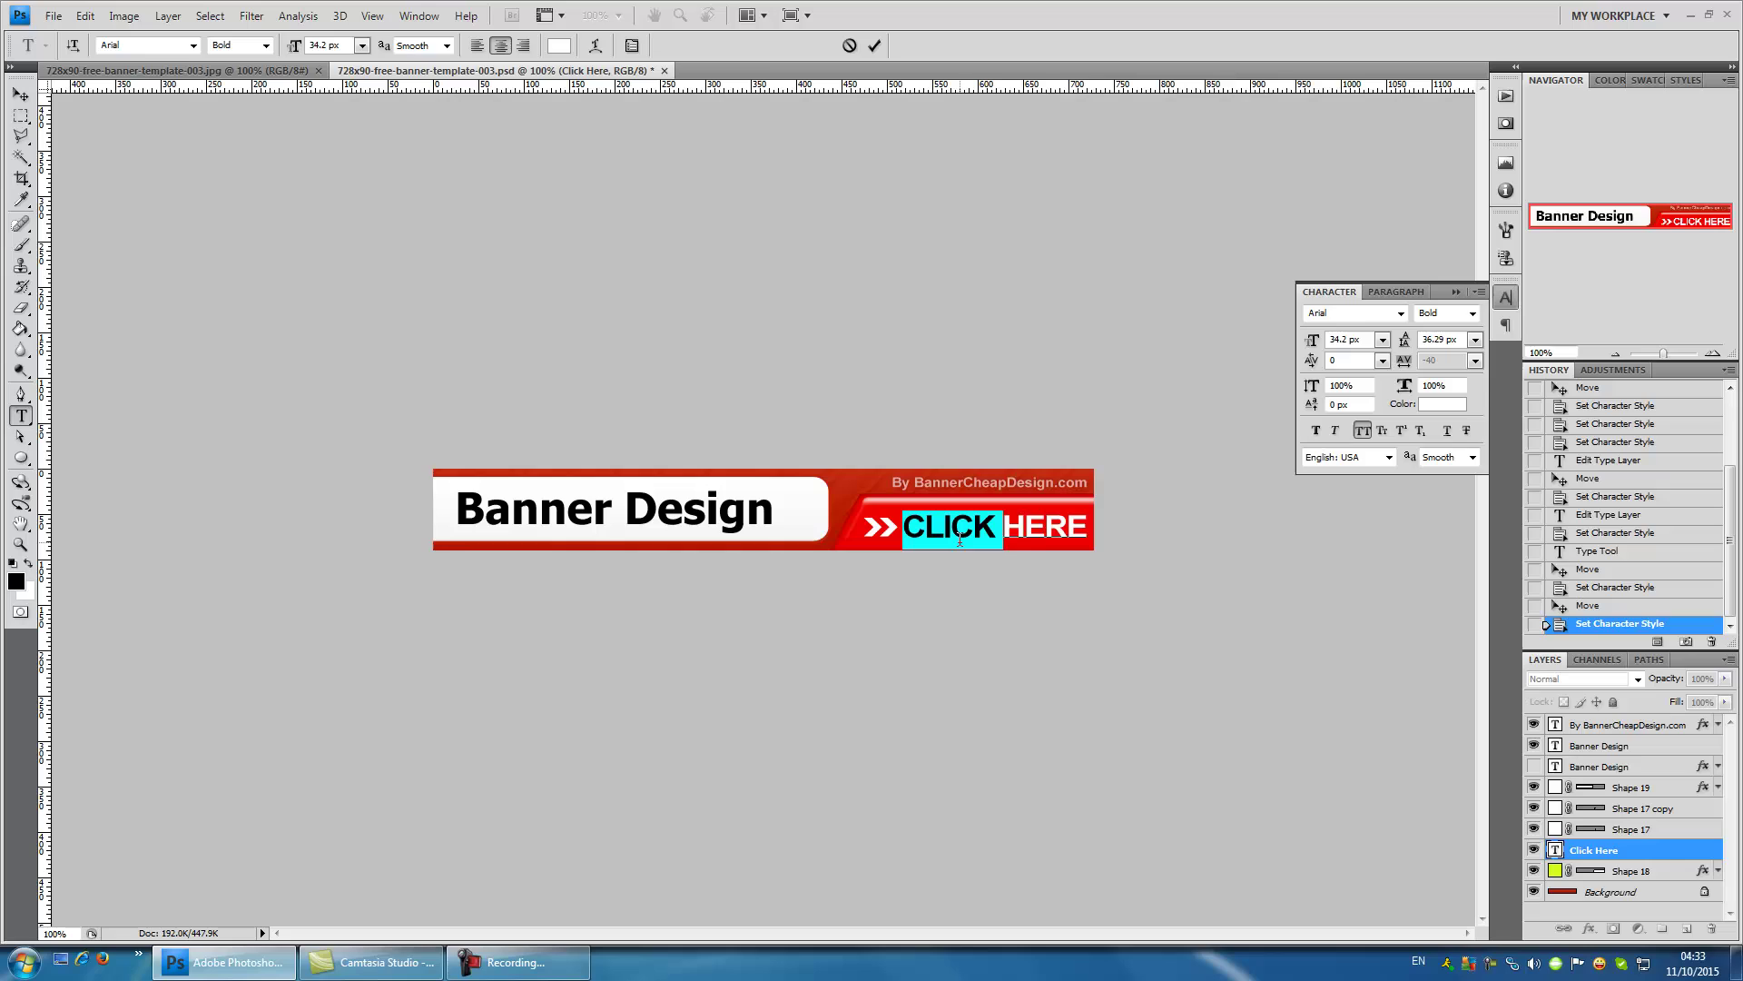
{"action": "left_click_drag", "start_coordinate": [960, 539], "coordinate": [1038, 527]}
{"action": "type", "text": "LEA"}
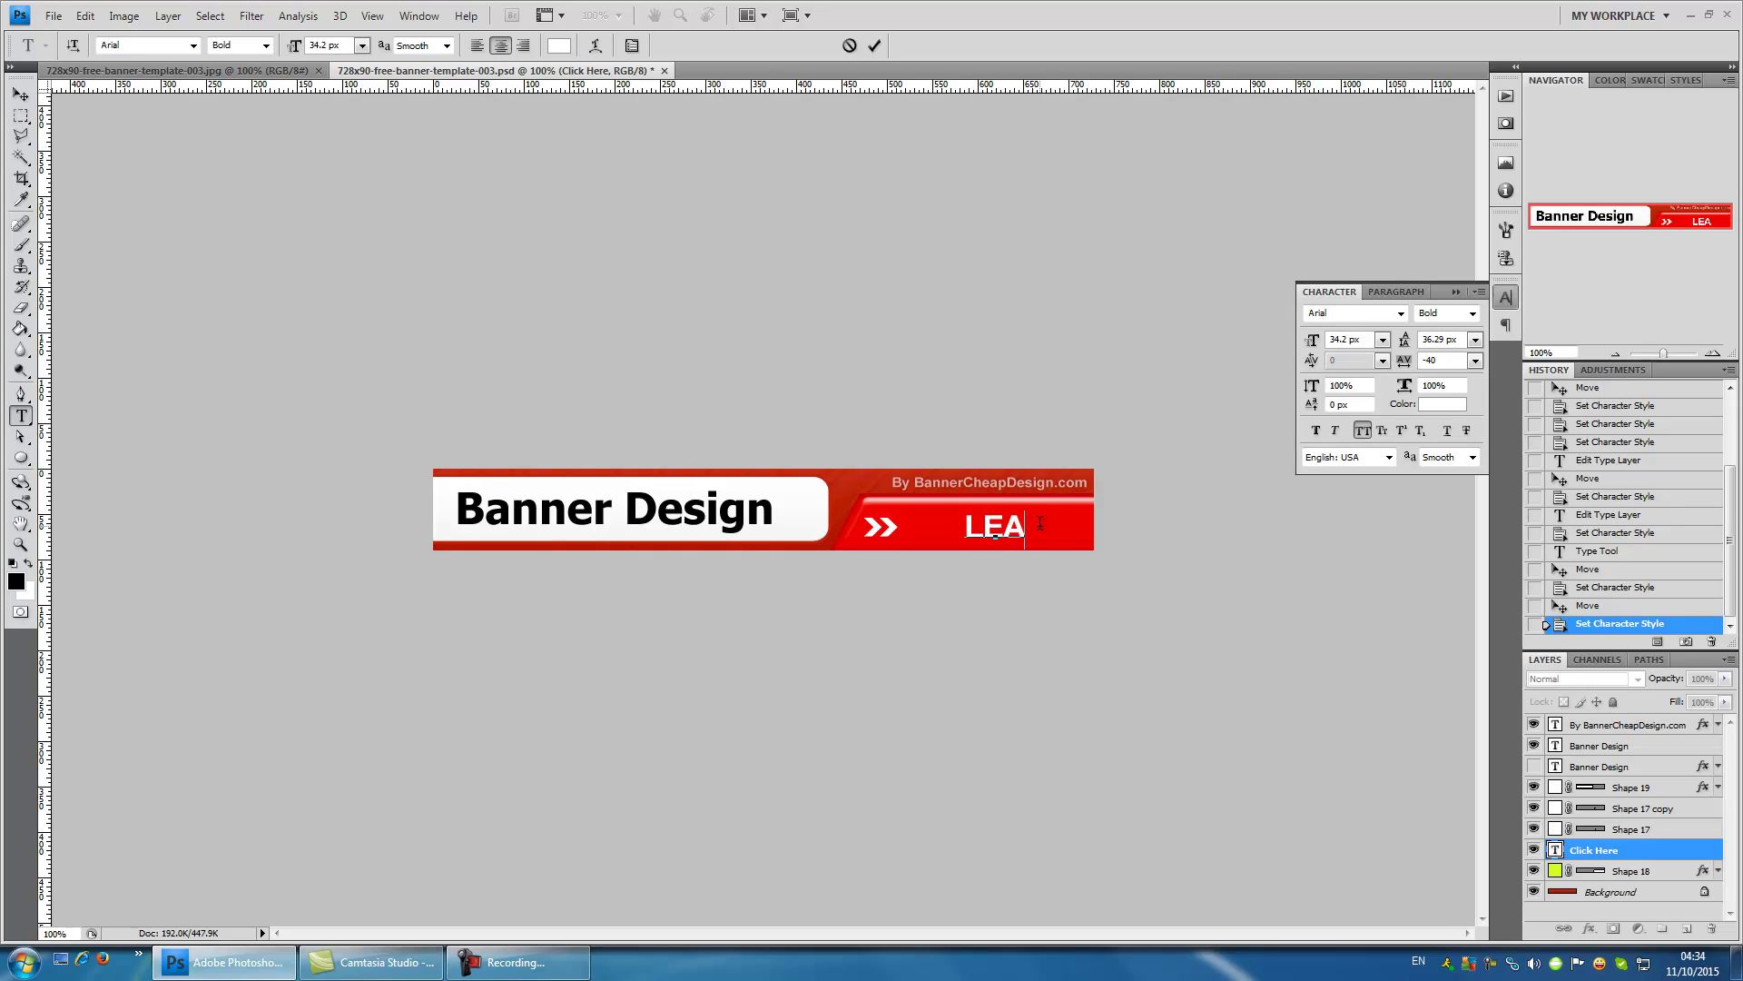
{"action": "type", "text": "N MORE"}
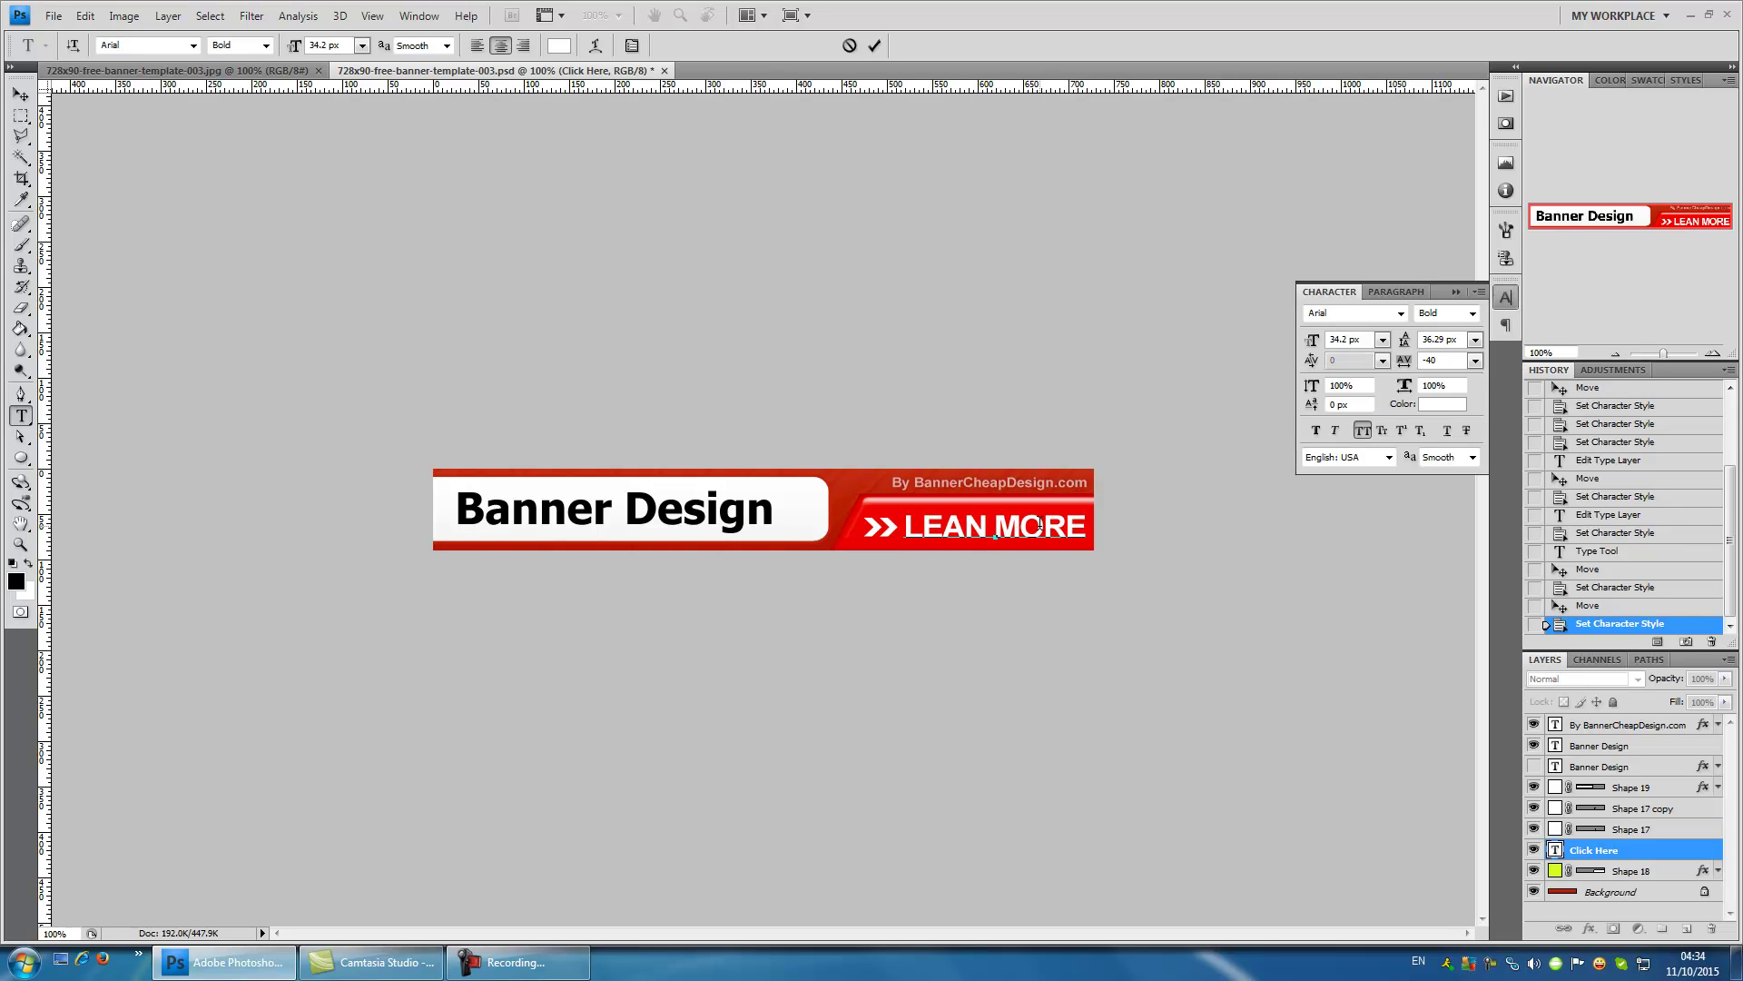
{"action": "key", "text": "ctrl+Return"}
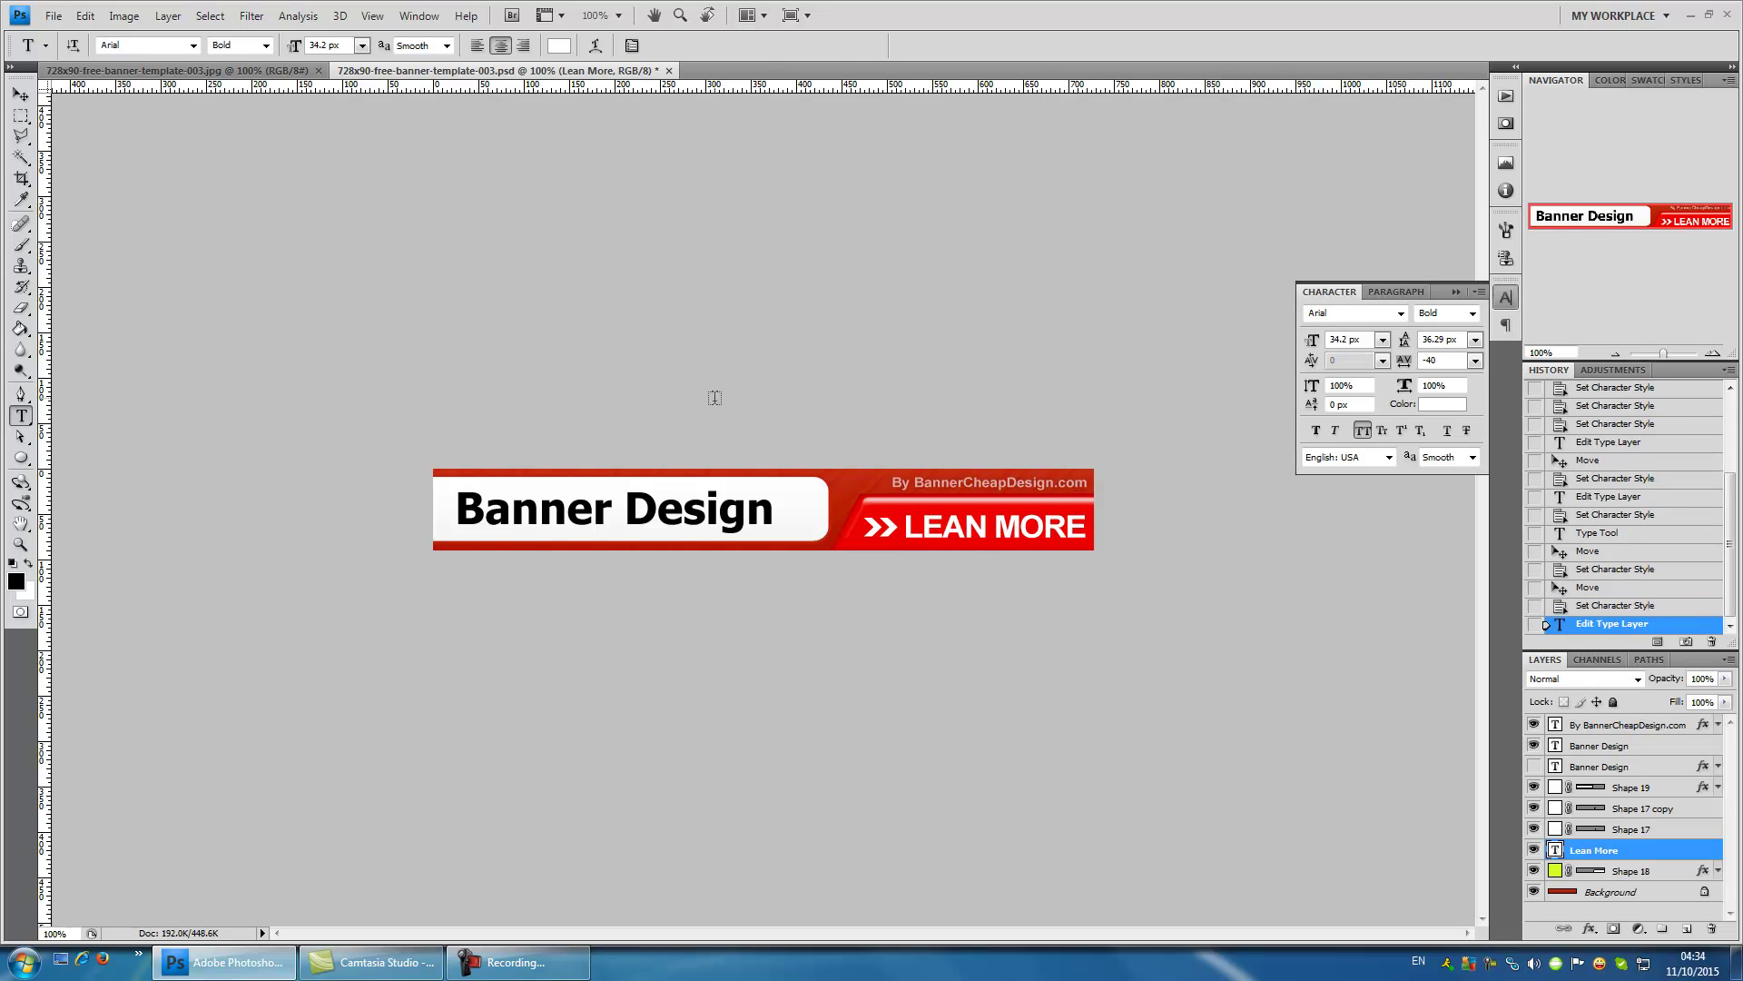
- Colour the LEAN MORE button text yellow instead of white
{"action": "left_click", "coordinate": [559, 46]}
{"action": "left_click", "coordinate": [1478, 748]}
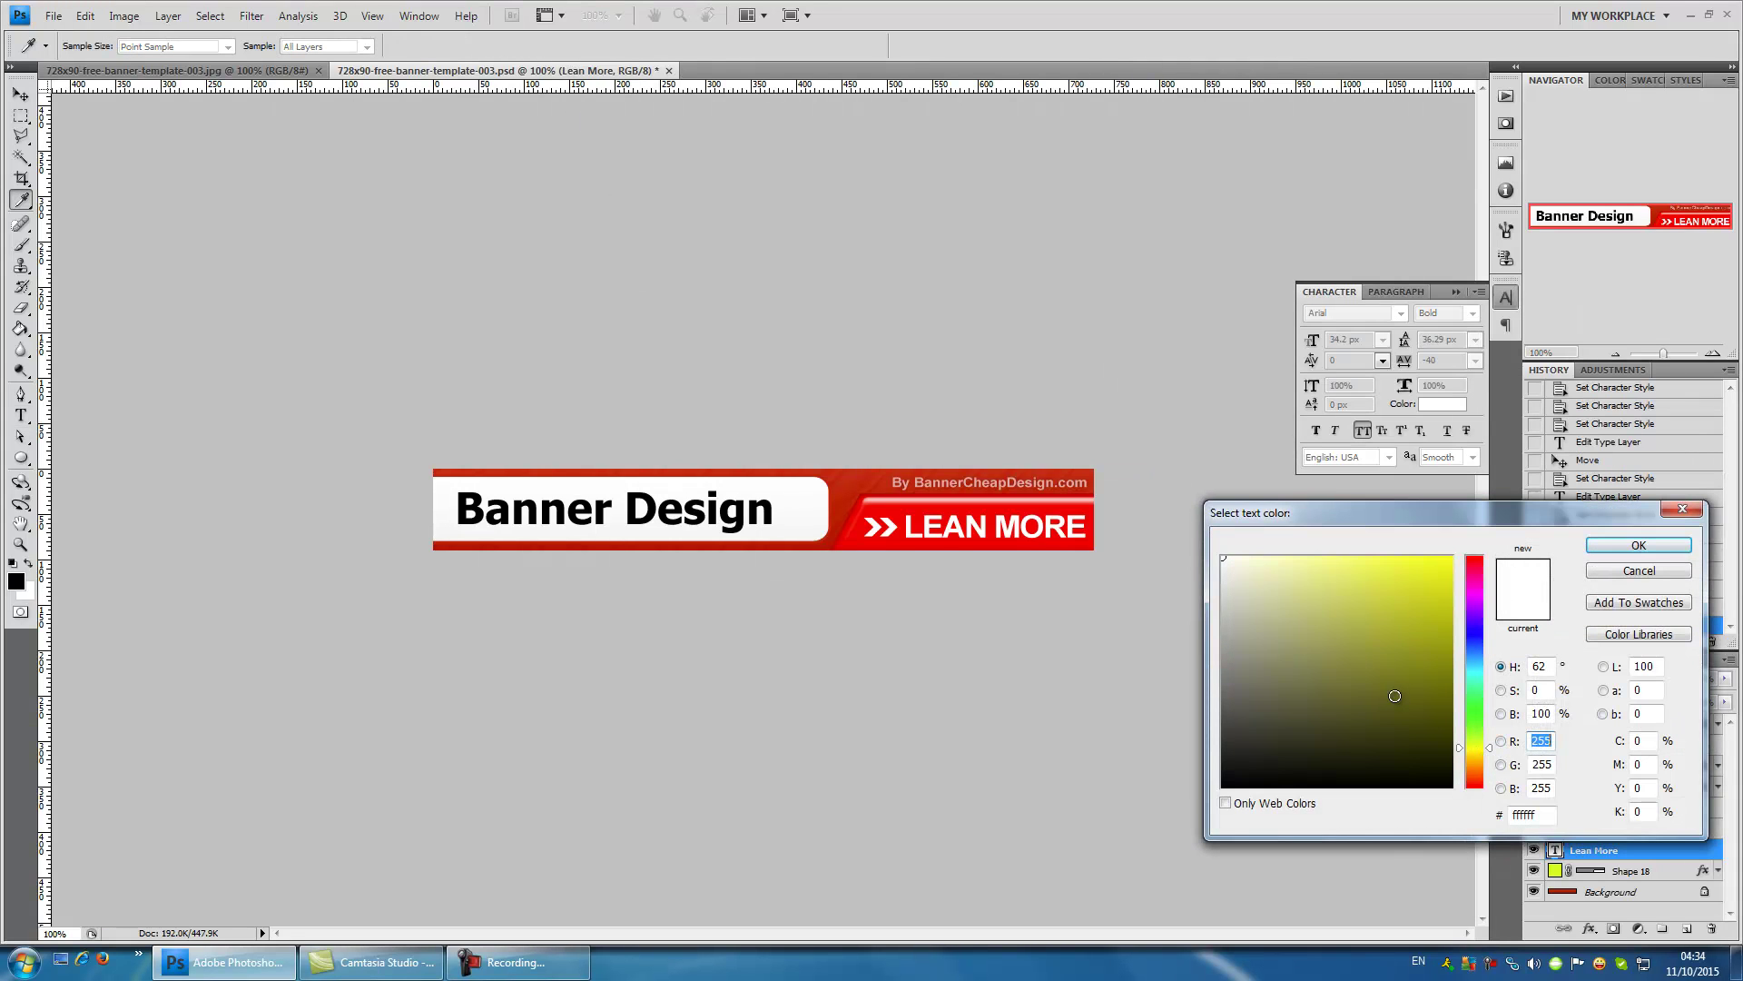
{"action": "left_click", "coordinate": [1445, 561]}
{"action": "left_click", "coordinate": [1639, 545]}
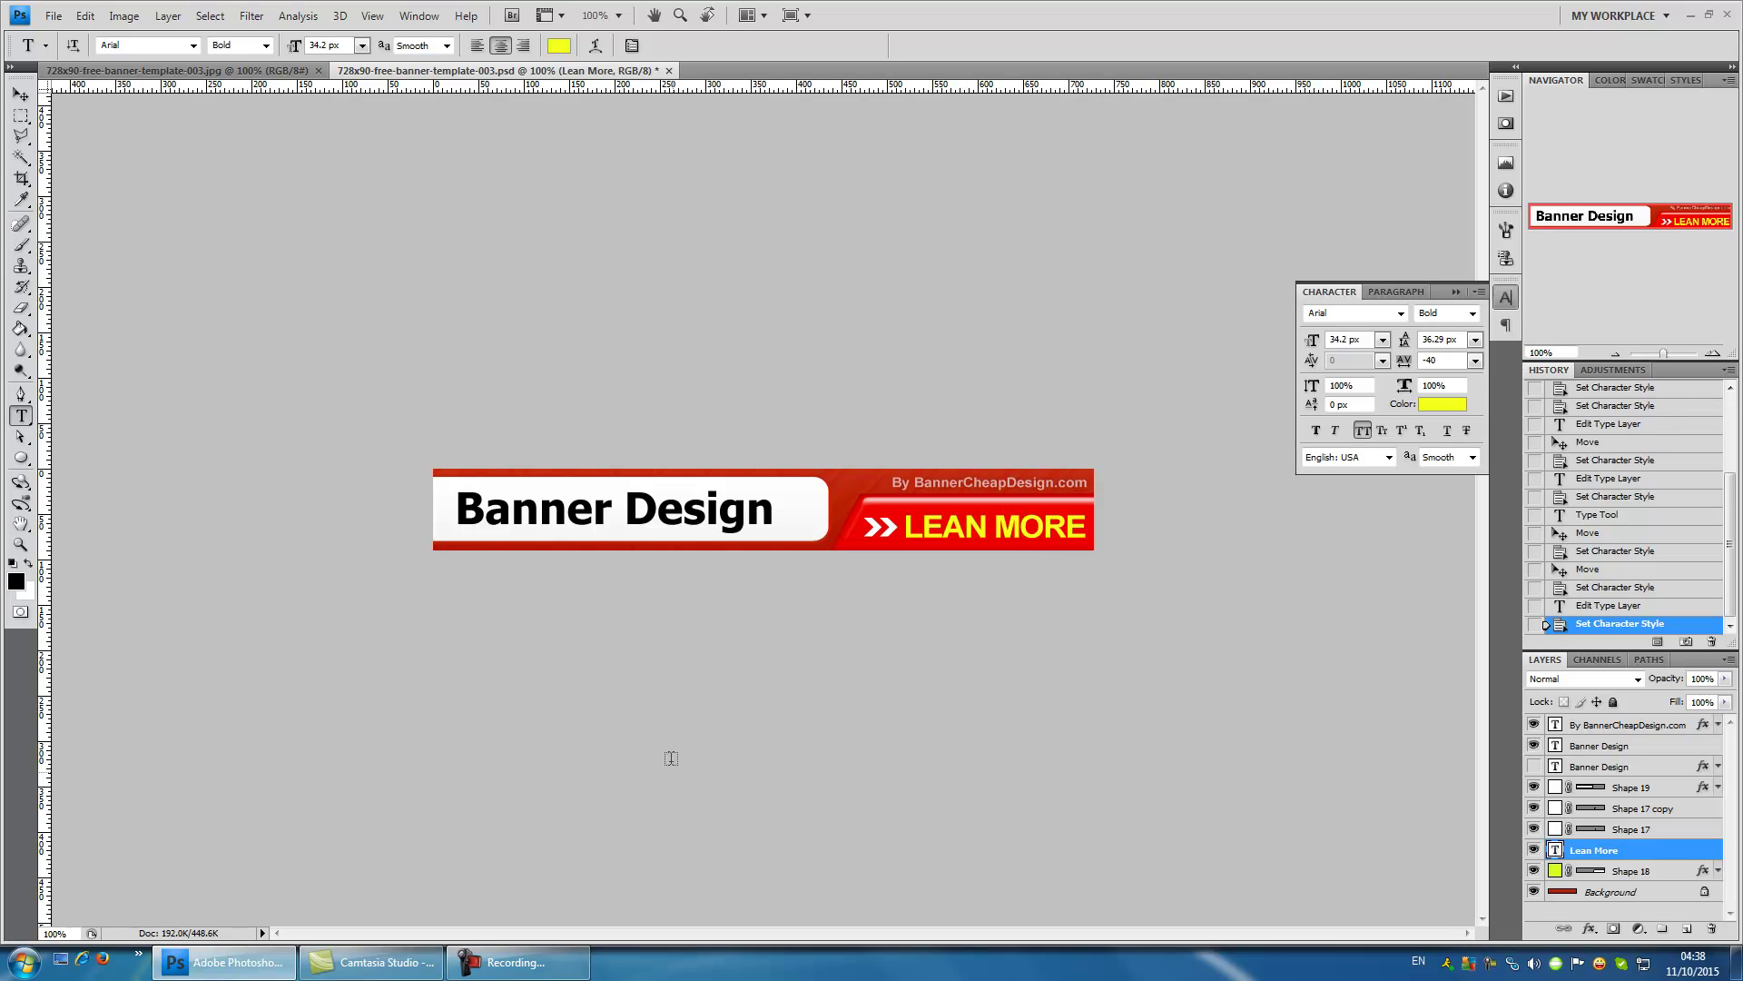
- Switch to the 728x90-free-banner-template-003.jpg document, which still reads 'Put Your Text Here'
{"action": "left_click", "coordinate": [211, 71]}
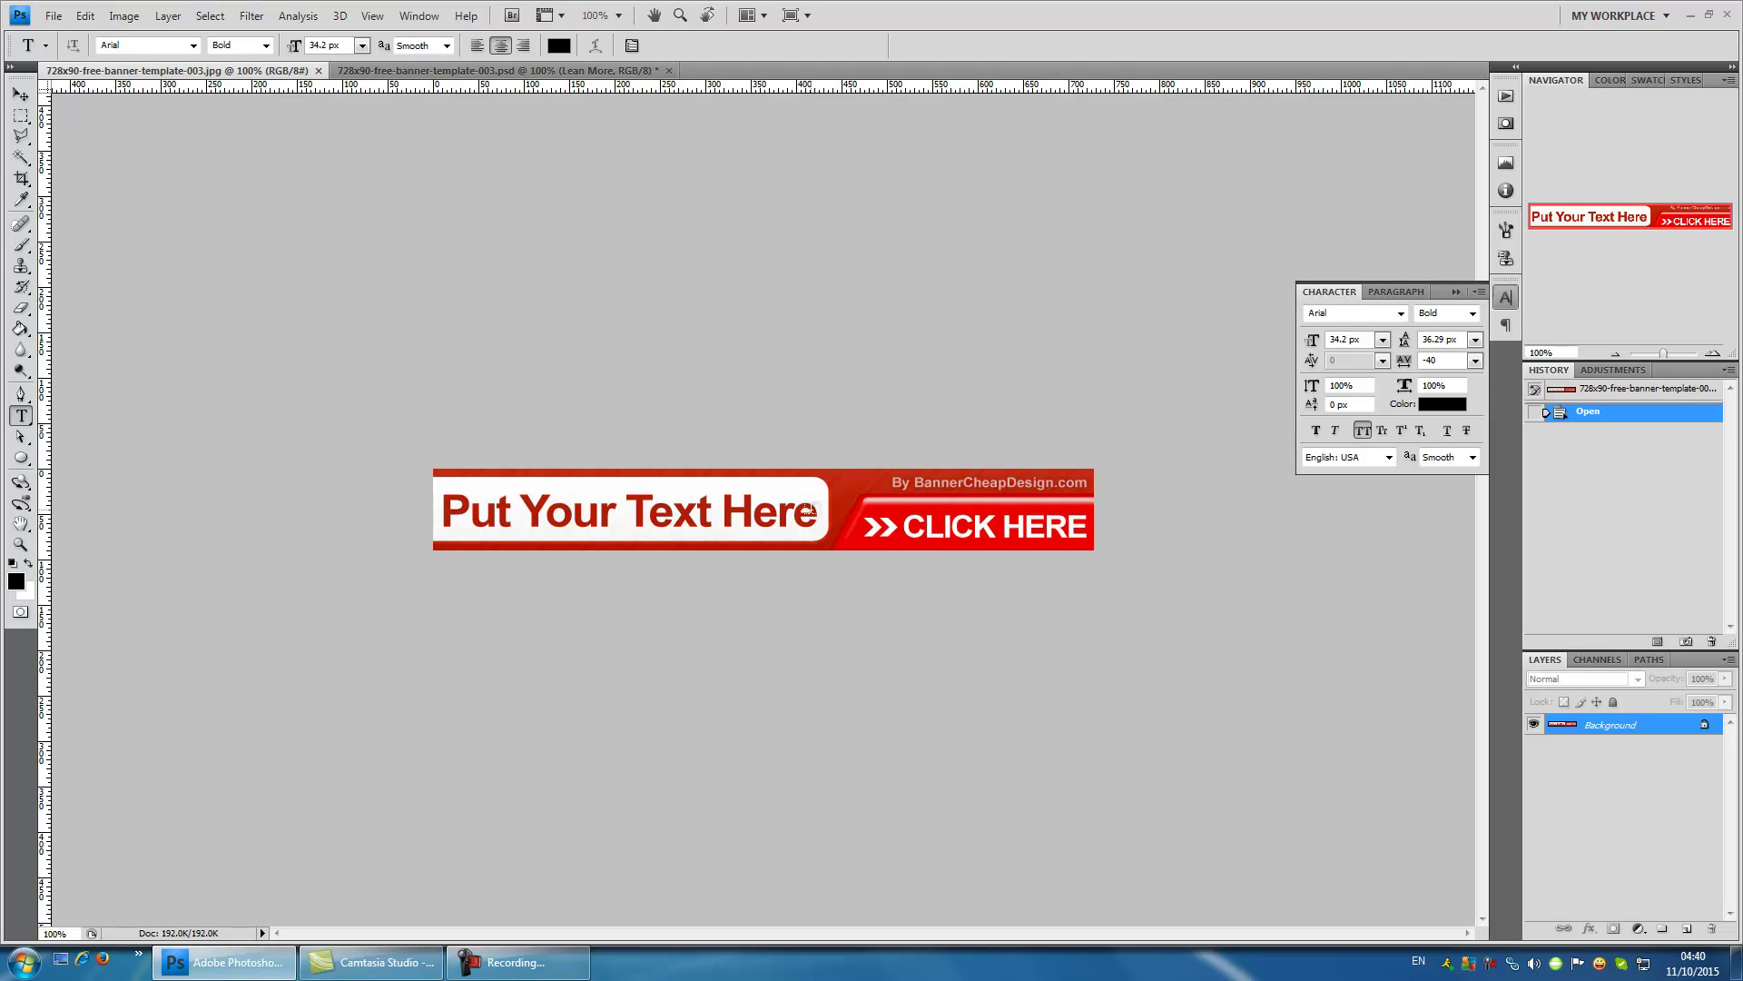
- On a new Layer 1, paint over 'Put Your Text Here' with a 45 px near-white brush
{"action": "left_click", "coordinate": [1686, 928]}
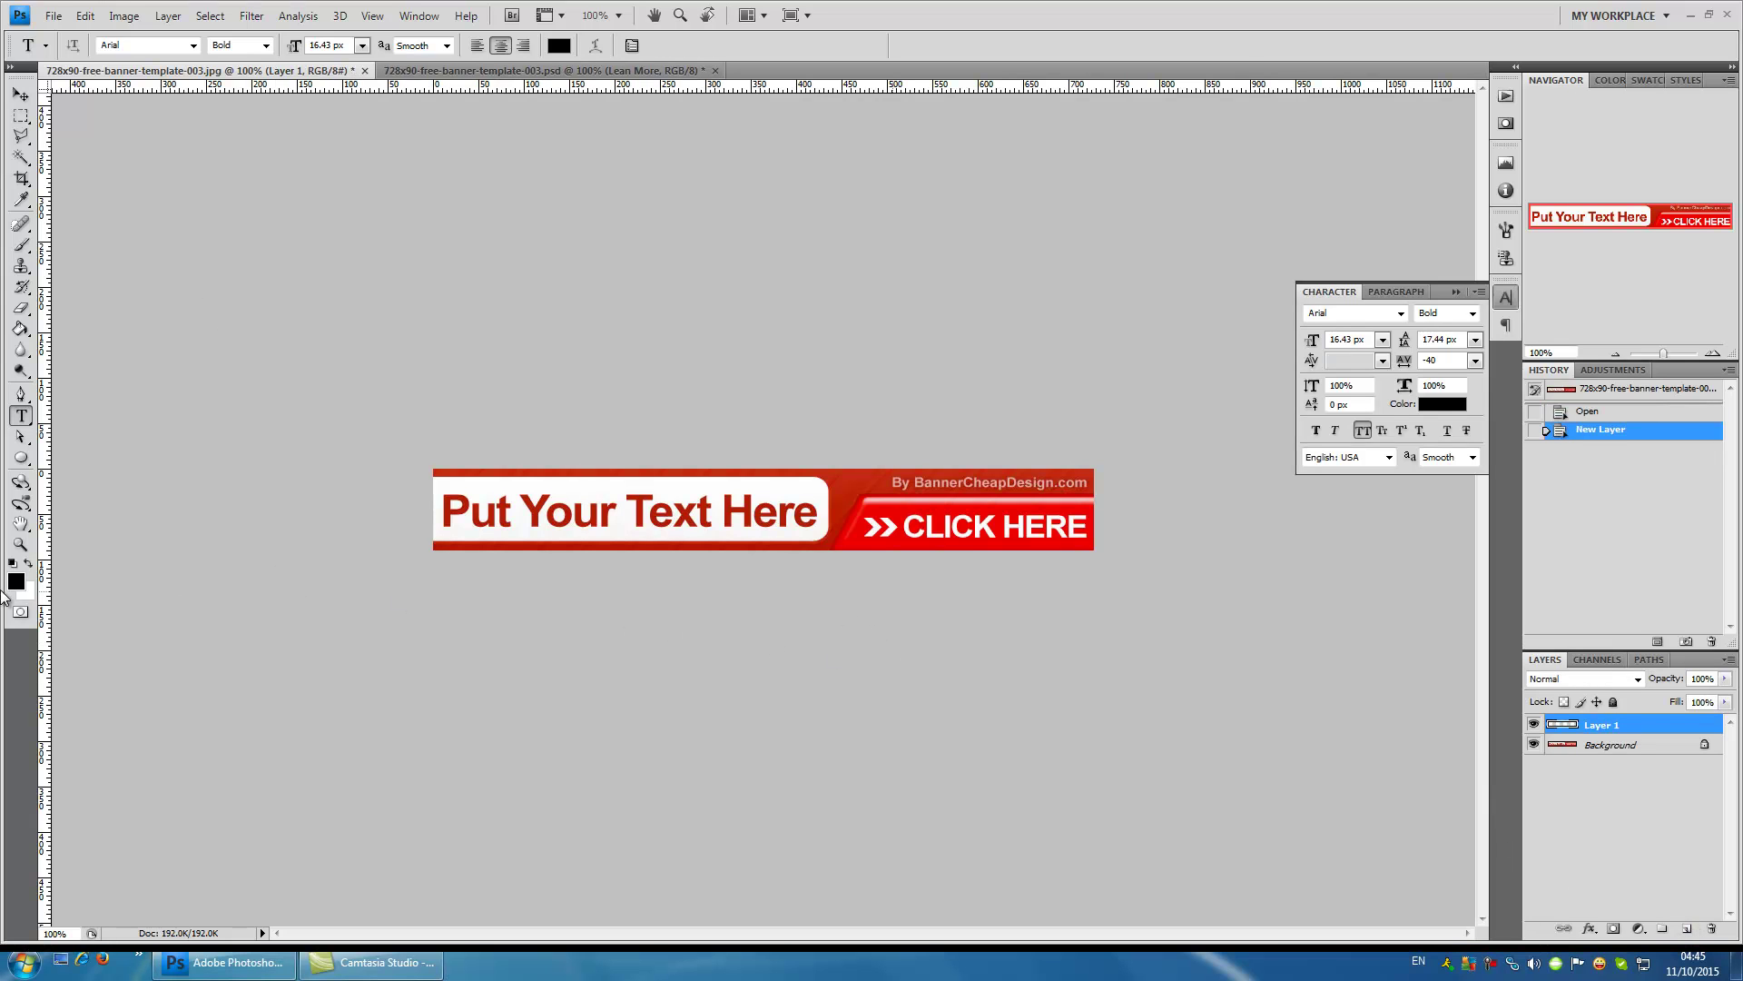
{"action": "left_click", "coordinate": [16, 581]}
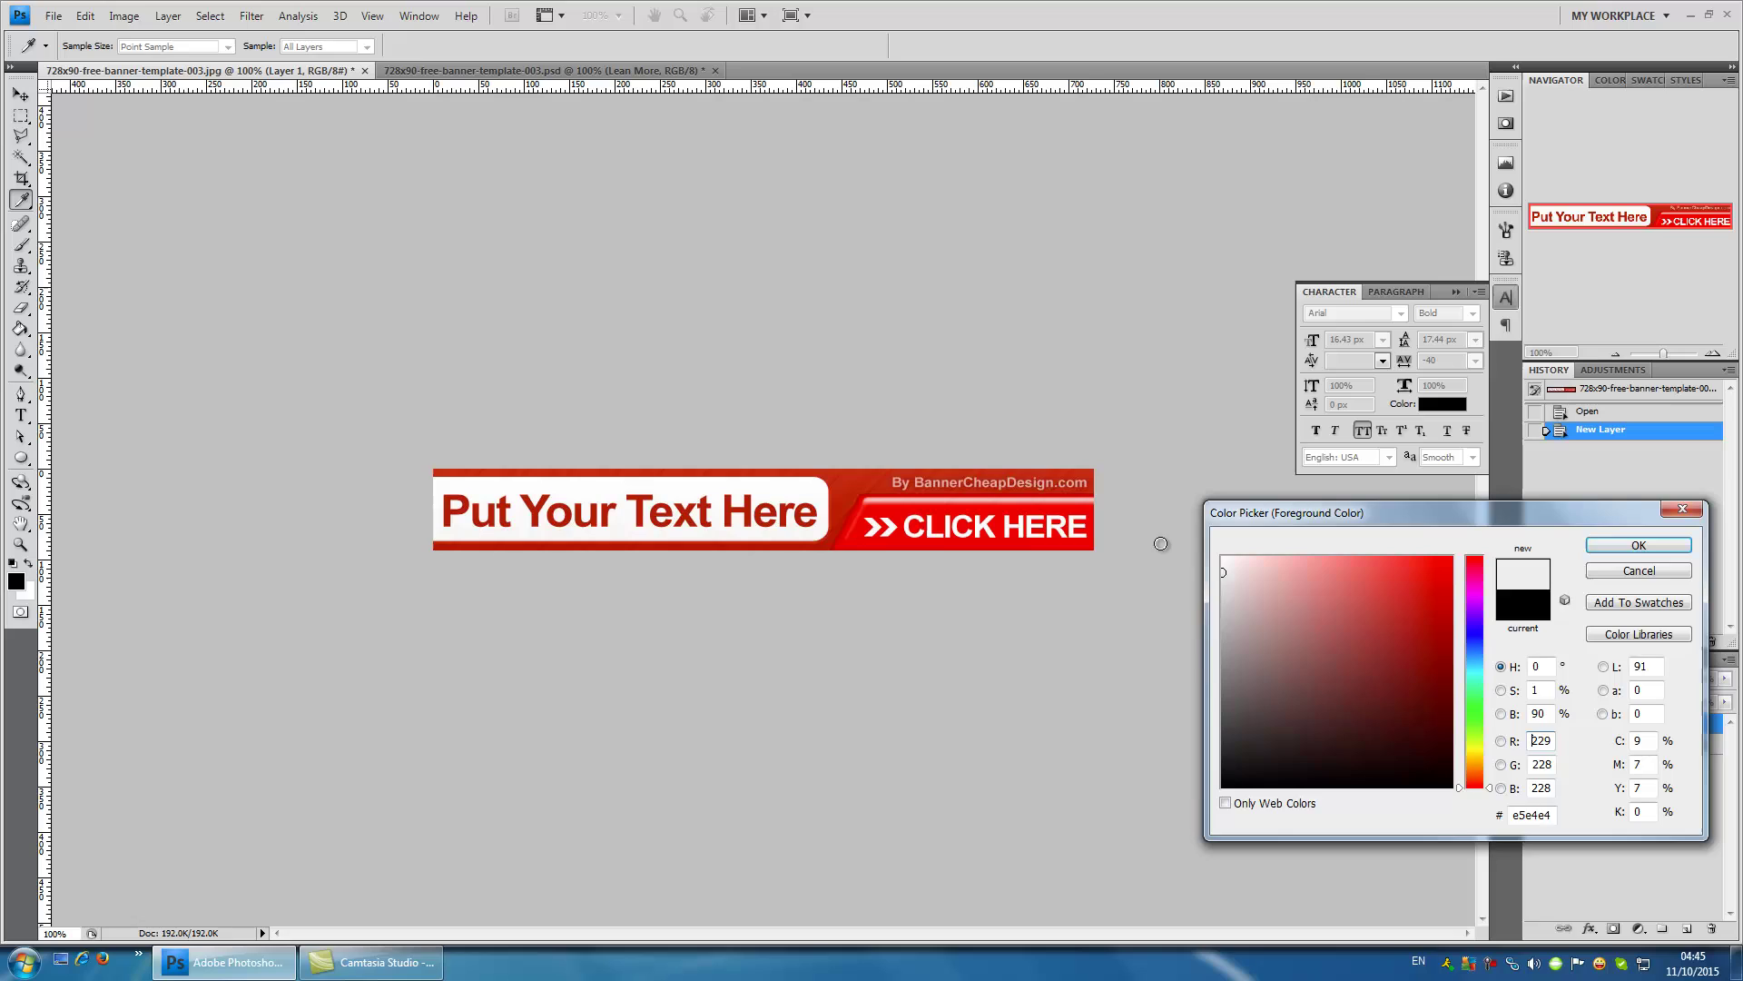
{"action": "left_click", "coordinate": [1637, 545]}
{"action": "left_click", "coordinate": [21, 246]}
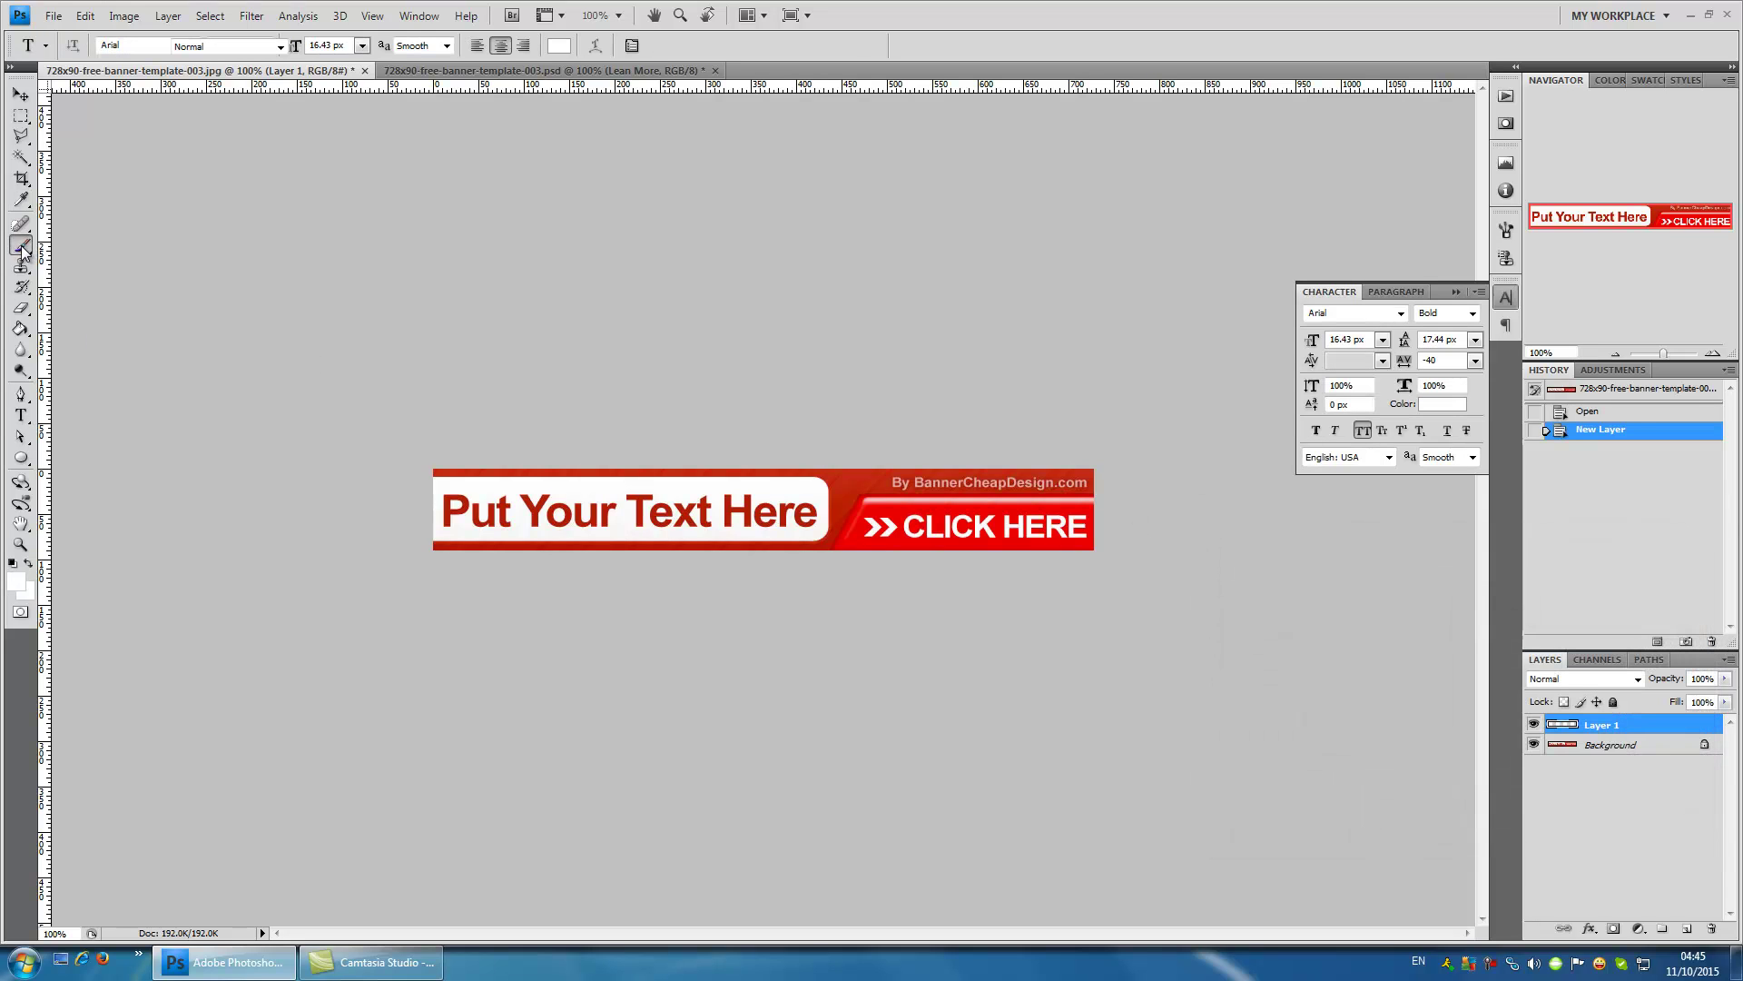
{"action": "right_click", "coordinate": [768, 488]}
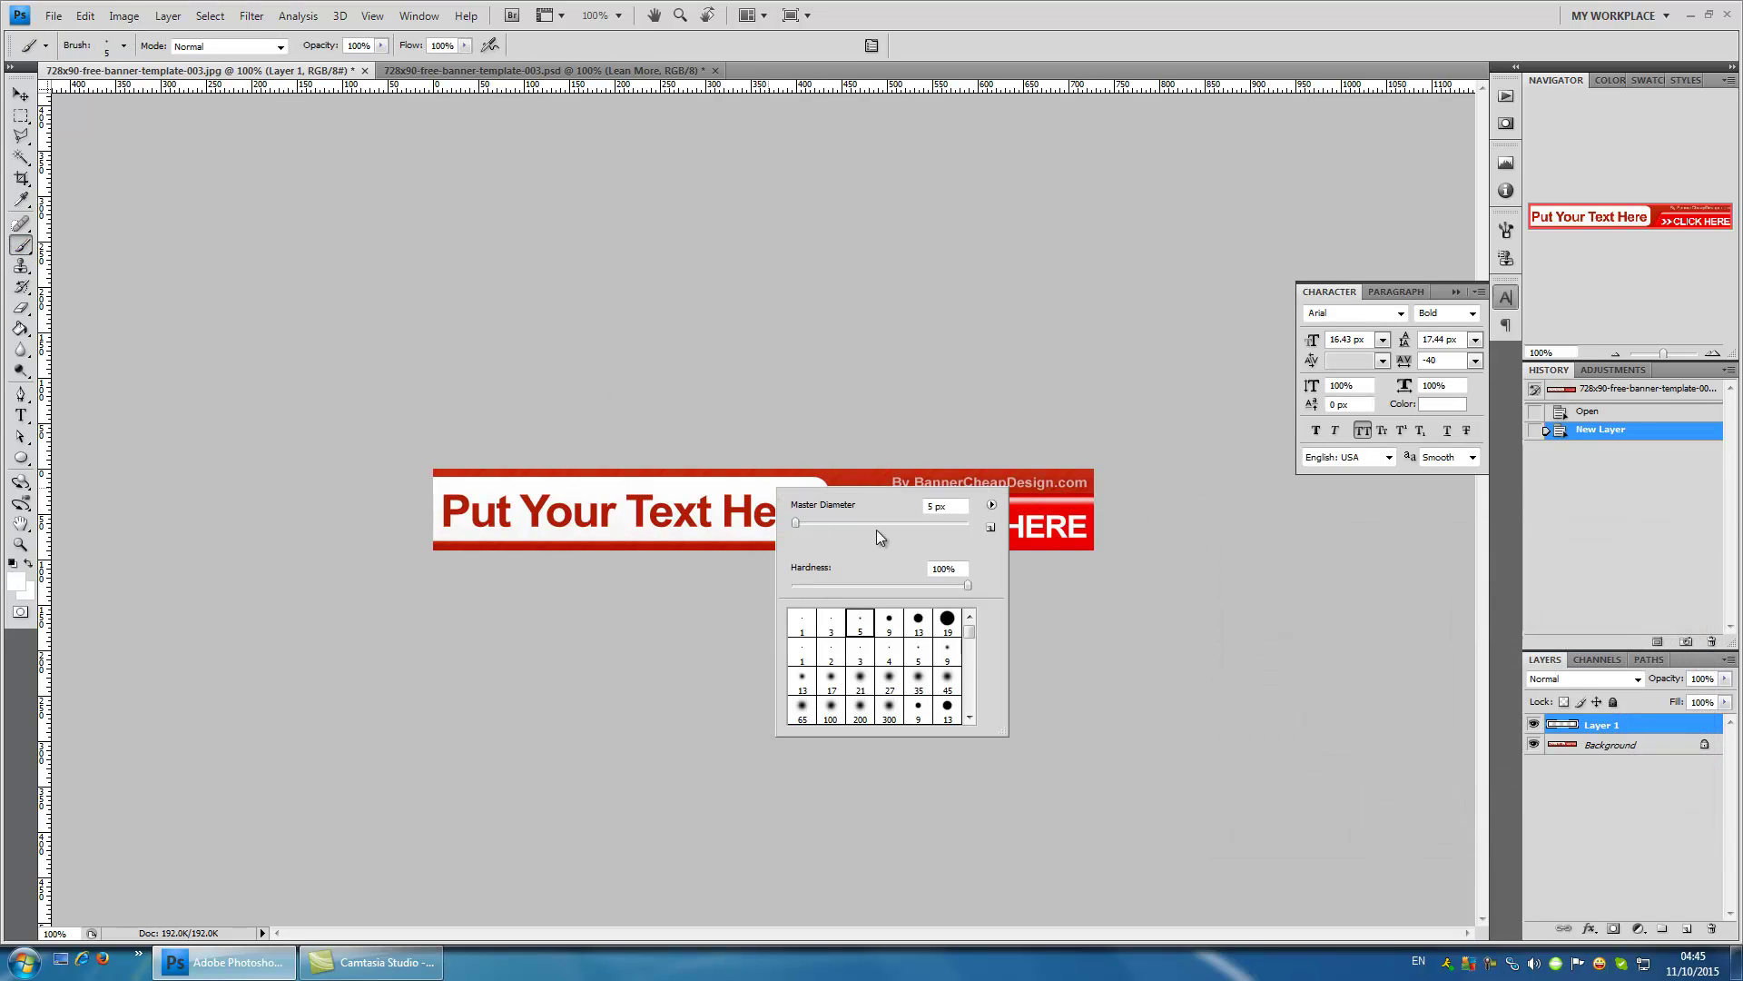
{"action": "left_click", "coordinate": [826, 521]}
{"action": "key", "text": "Return"}
{"action": "mouse_move", "coordinate": [724, 509]}
{"action": "left_mouse_down"}
{"action": "mouse_move", "coordinate": [800, 510]}
{"action": "mouse_move", "coordinate": [441, 506]}
{"action": "left_mouse_up"}
{"action": "left_click", "coordinate": [798, 505]}
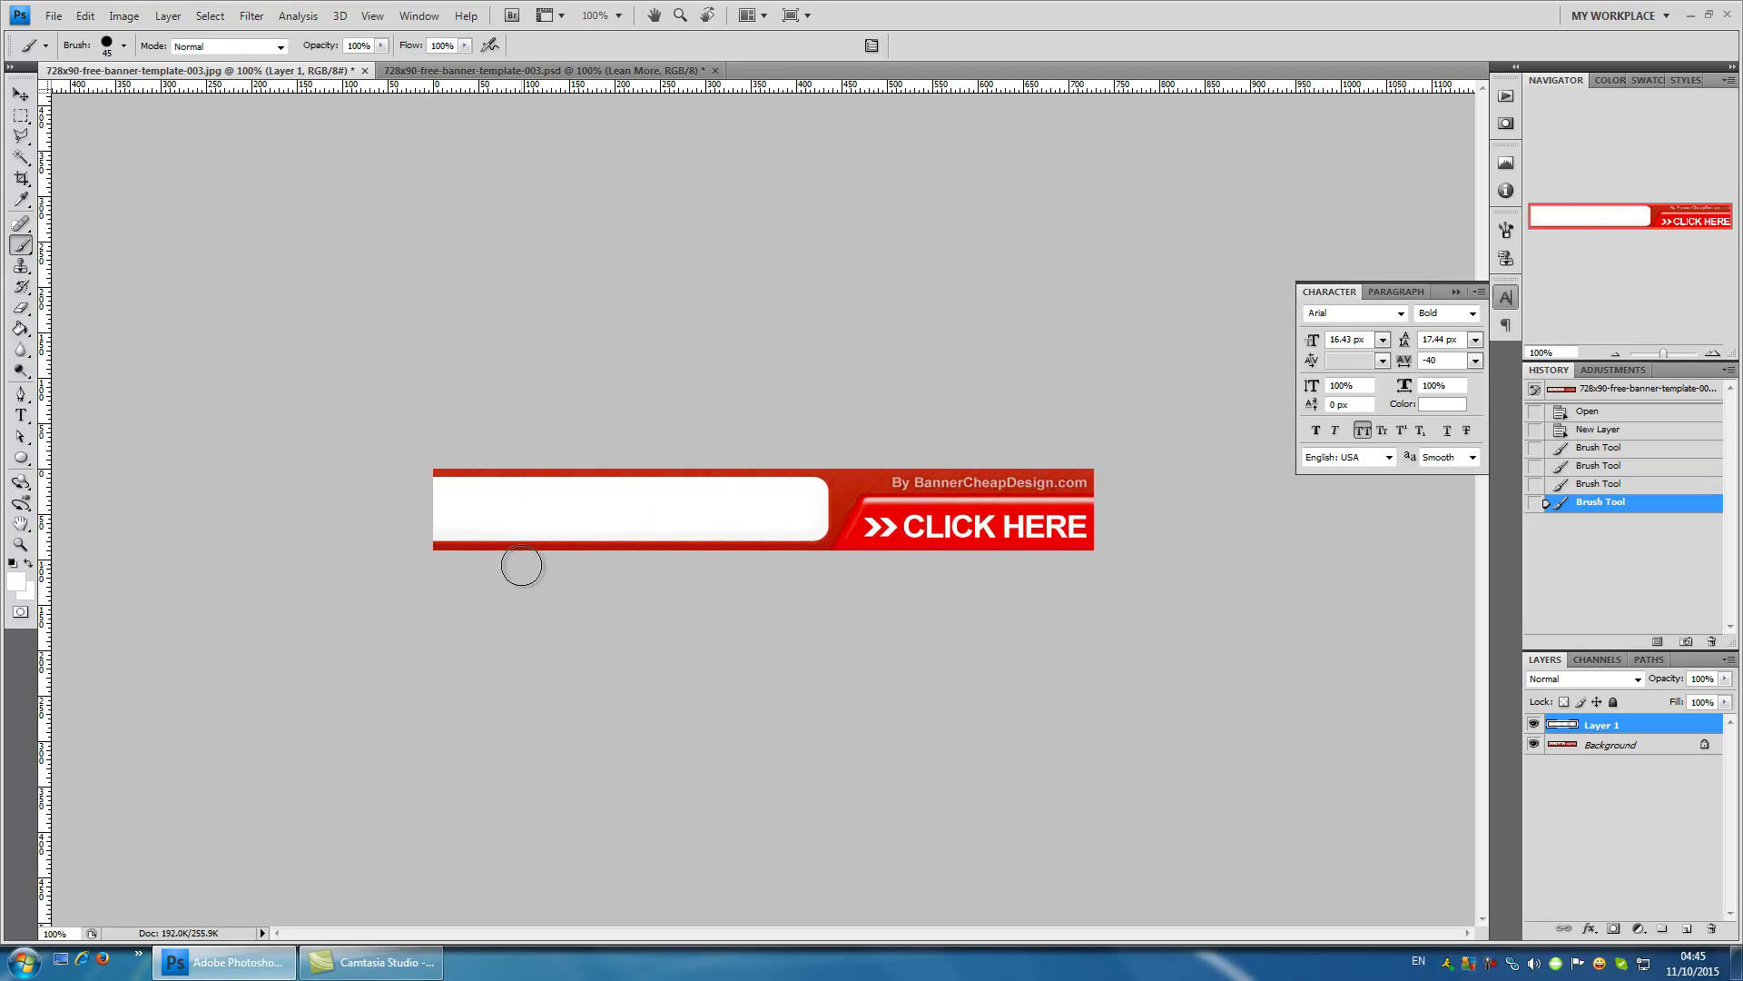
{"action": "left_click", "coordinate": [21, 415]}
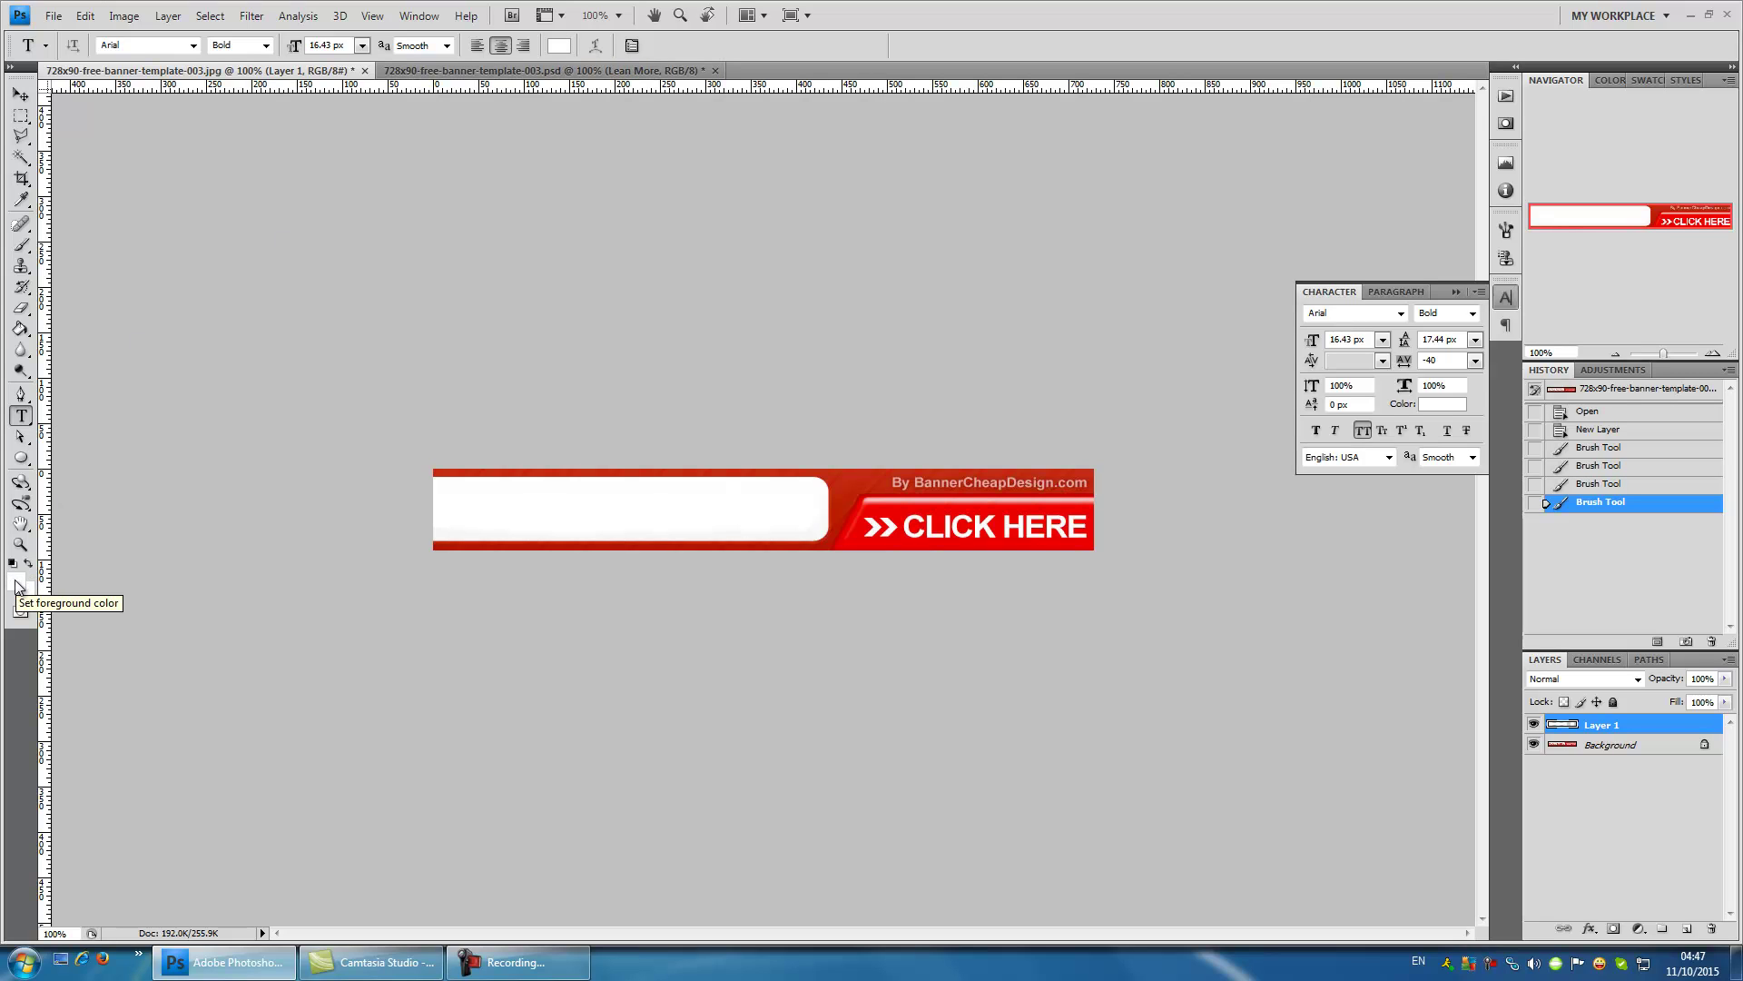
- Type the headline 'BANNER DESIGN' in red ff0000 and enlarge it to 49.43 px Arial Bold
{"action": "left_click", "coordinate": [558, 46]}
{"action": "left_click", "coordinate": [1450, 557]}
{"action": "left_click", "coordinate": [1618, 543]}
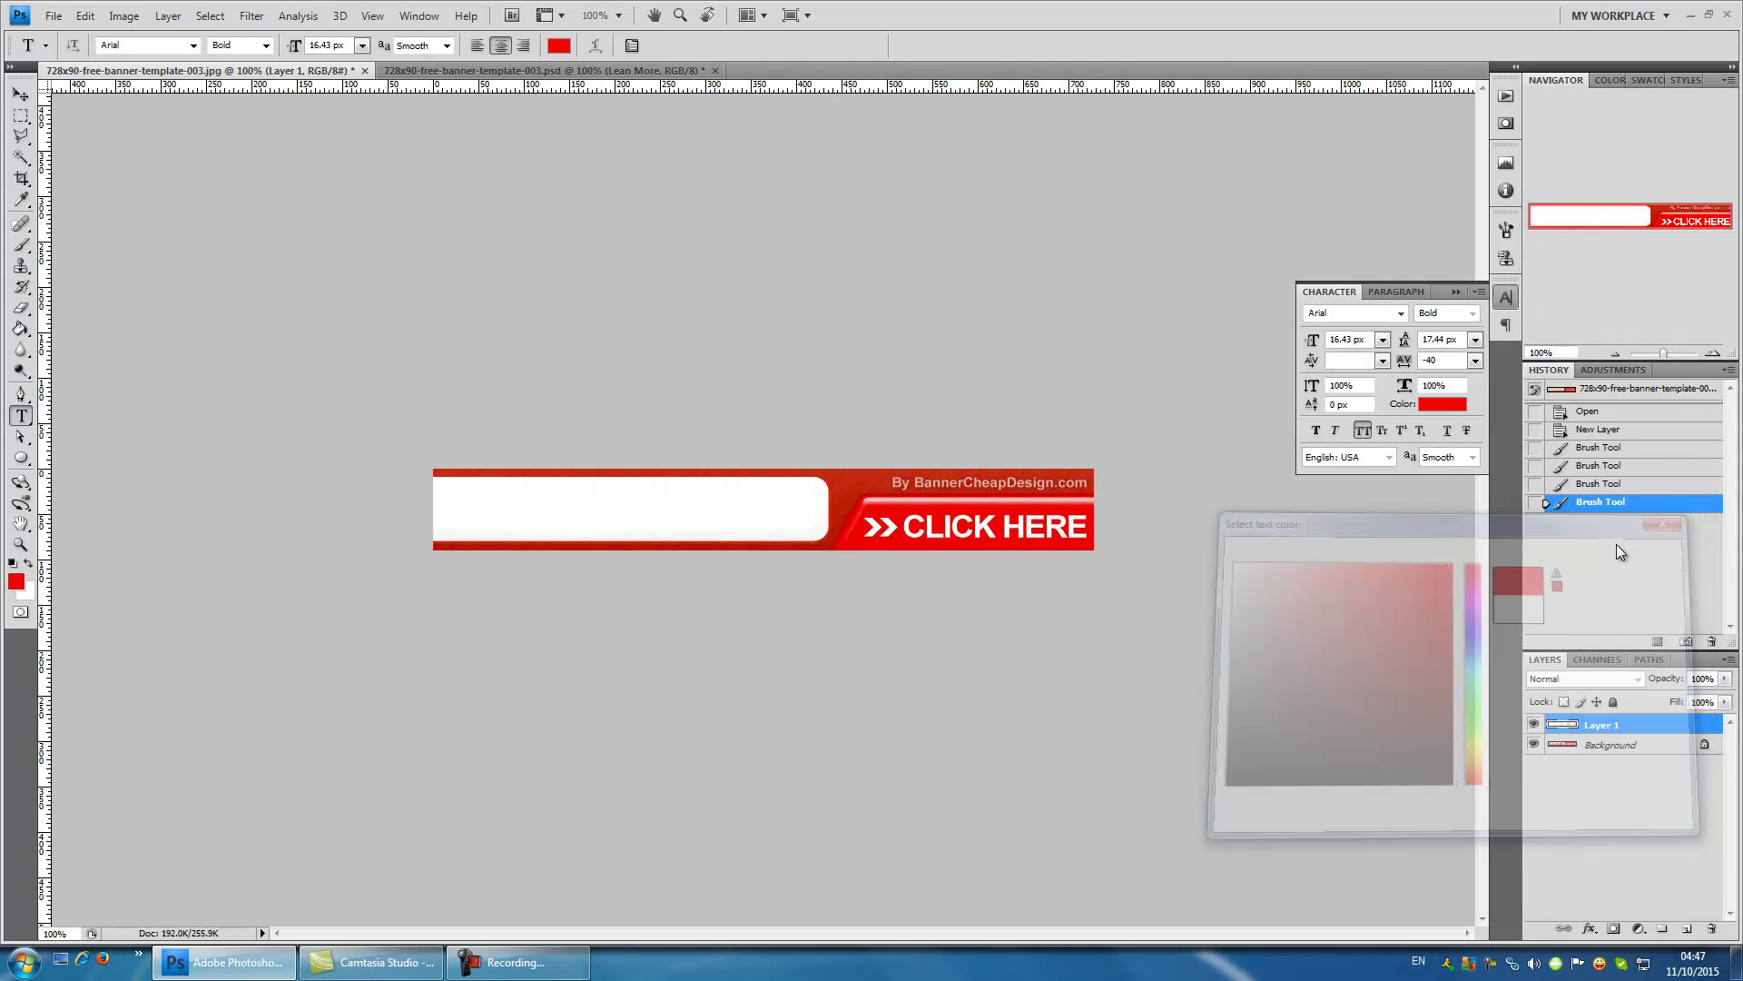
{"action": "left_click", "coordinate": [477, 516]}
{"action": "type", "text": "BANNER DE"}
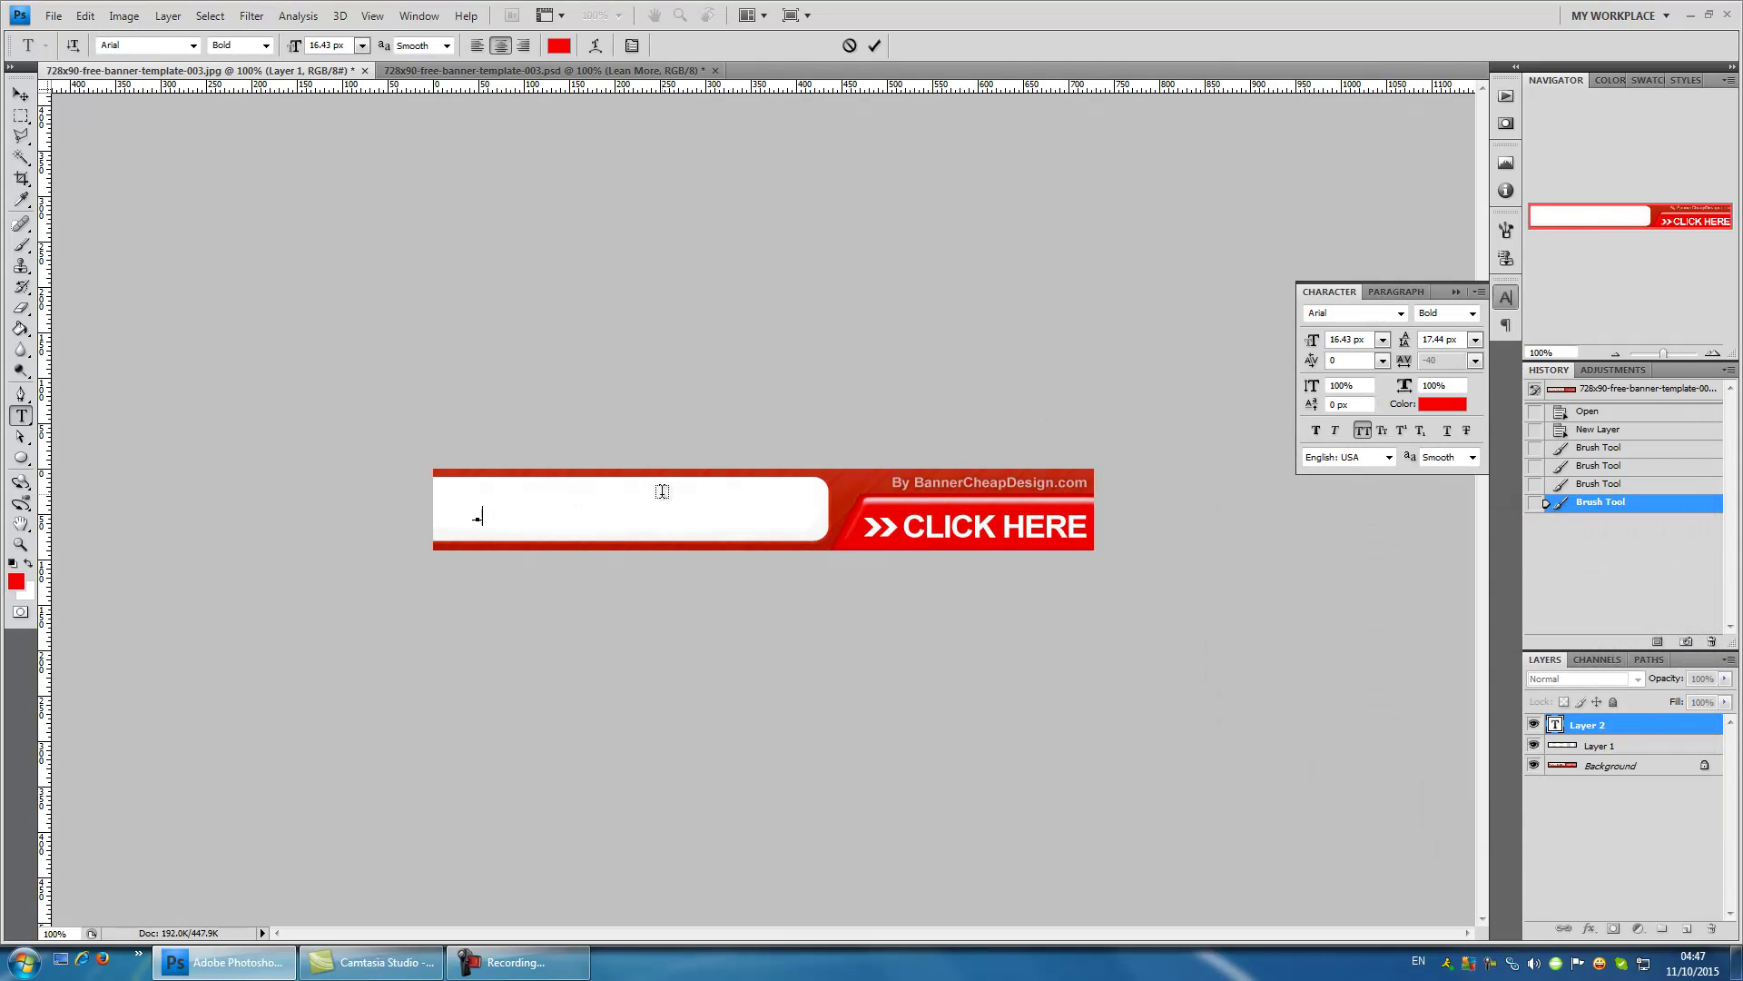
{"action": "type", "text": "SIGN"}
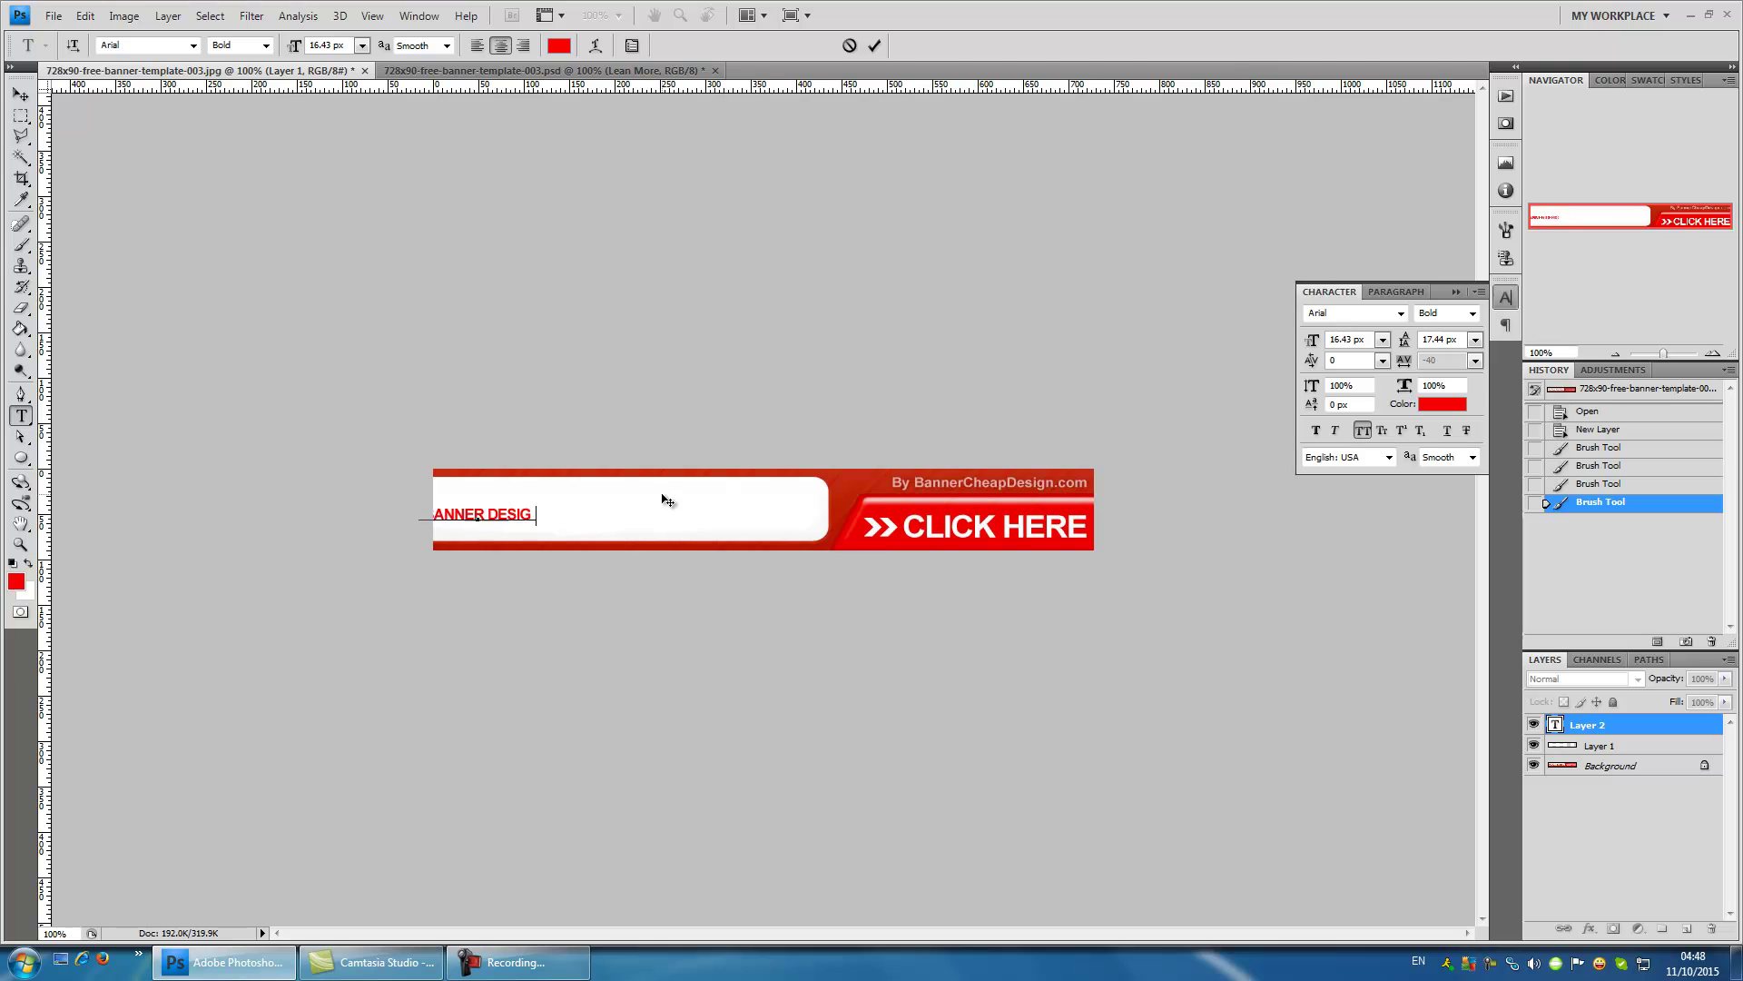
{"action": "key", "text": "ctrl+a"}
{"action": "left_click_drag", "start_coordinate": [296, 48], "coordinate": [331, 53]}
- Position the 'BANNER DESIGN' headline inside the banner's white box
{"action": "left_click", "coordinate": [20, 94]}
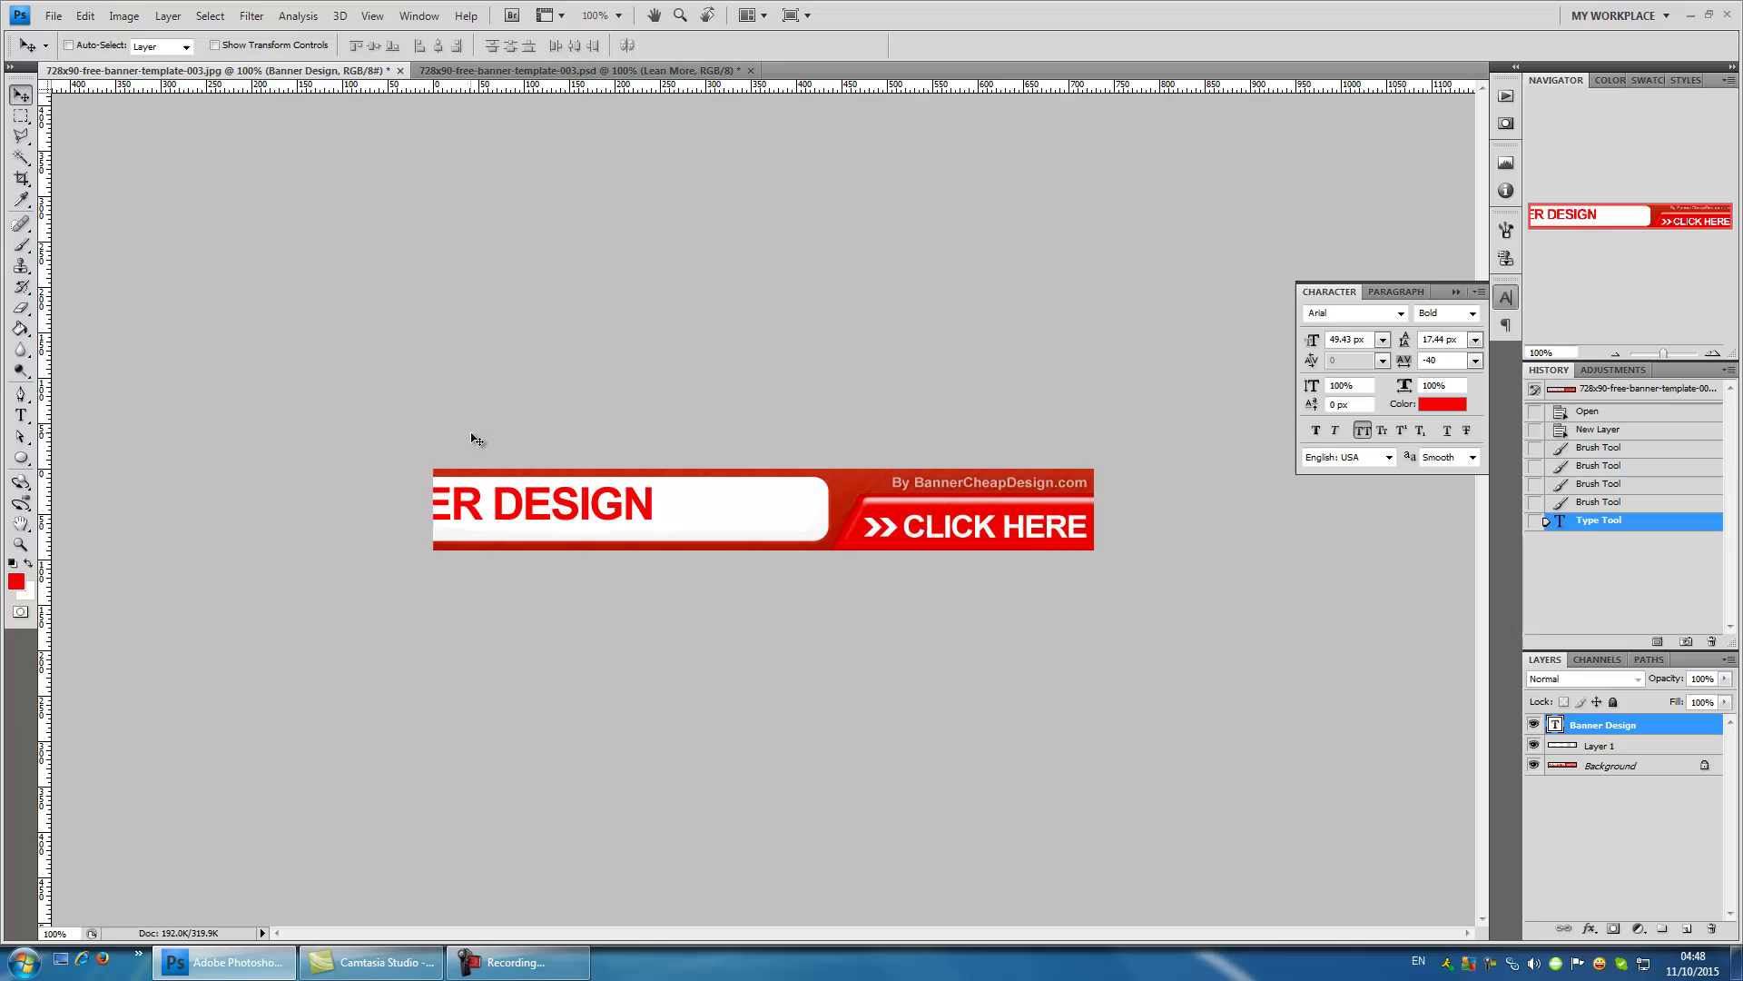
{"action": "left_click_drag", "start_coordinate": [477, 452], "coordinate": [613, 465]}
{"action": "key", "text": "Right"}
{"action": "key", "text": "Right"}
{"action": "key", "text": "Right"}
{"action": "key", "text": "Up"}
{"action": "key", "text": "Up"}
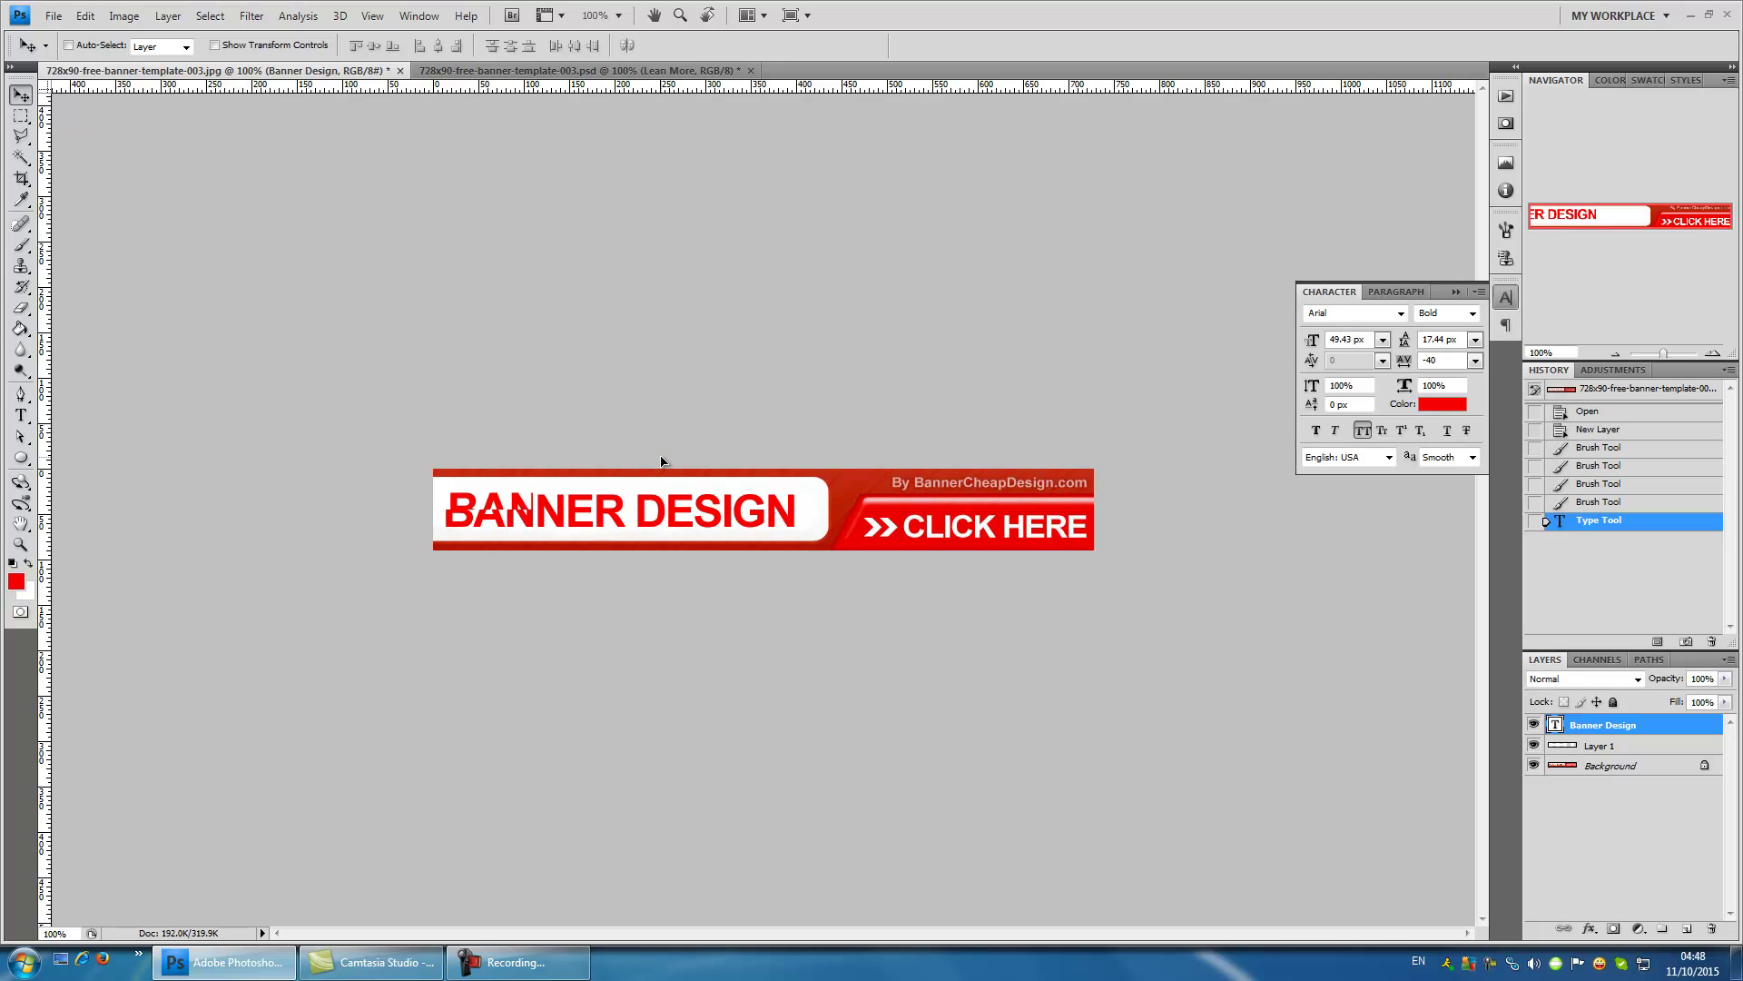
{"action": "left_click_drag", "start_coordinate": [660, 462], "coordinate": [666, 464]}
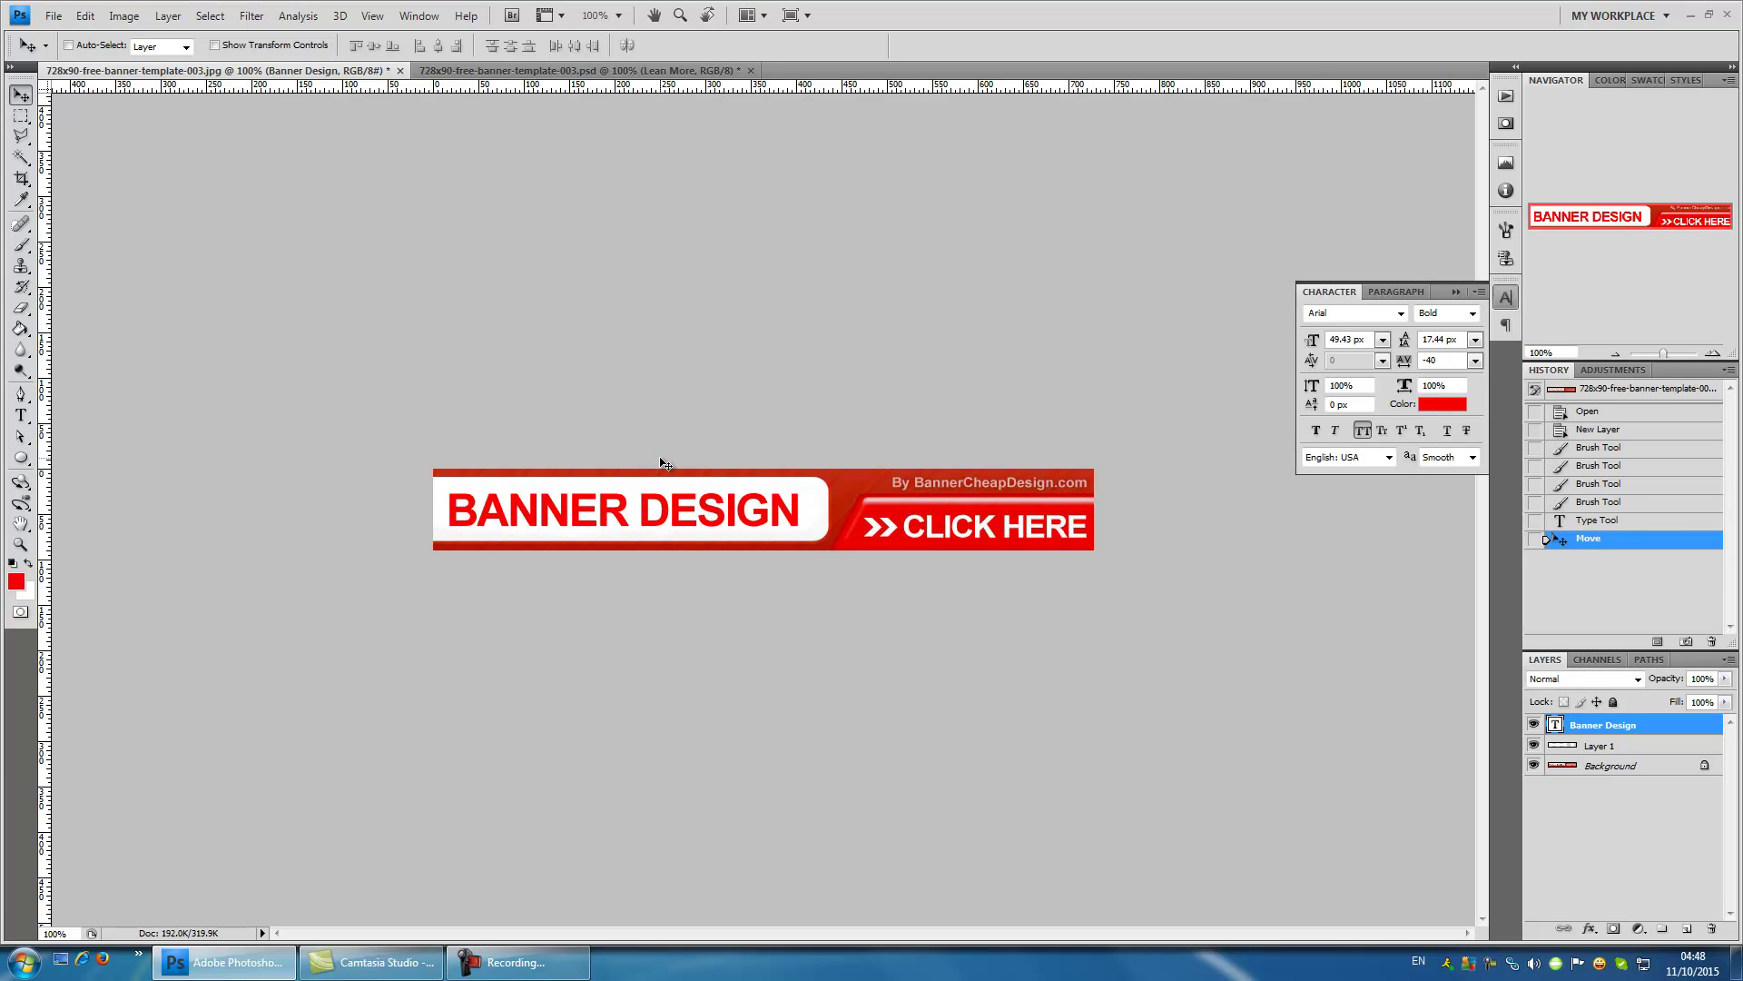